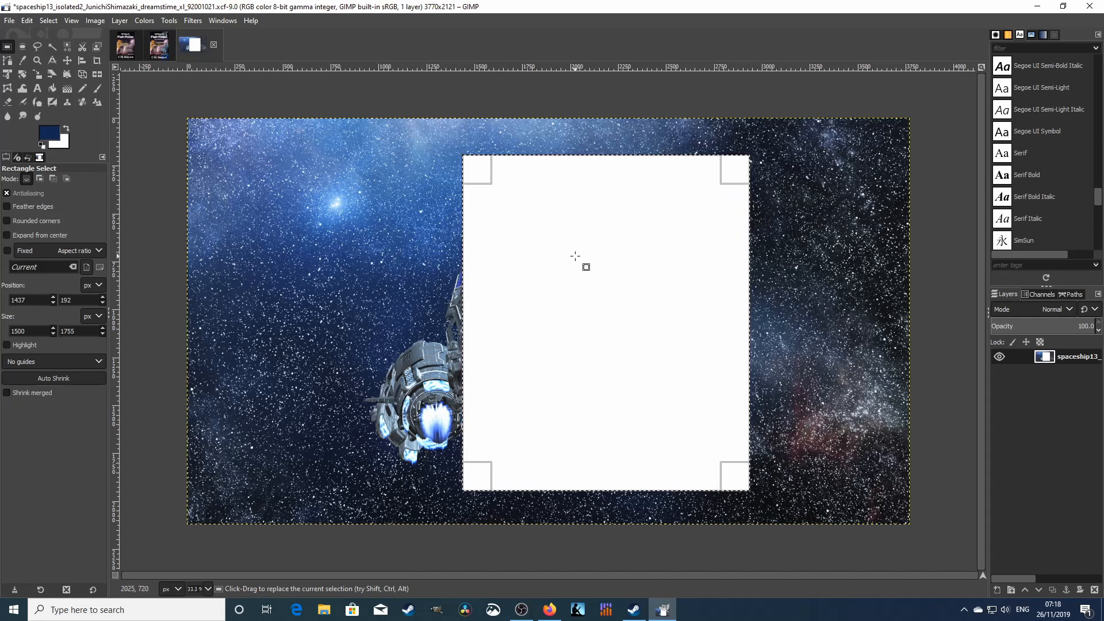
- Drop the Clipboard Image brush onto the canvas as a new layer and shift it up-right
{"action": "left_click", "coordinate": [996, 34]}
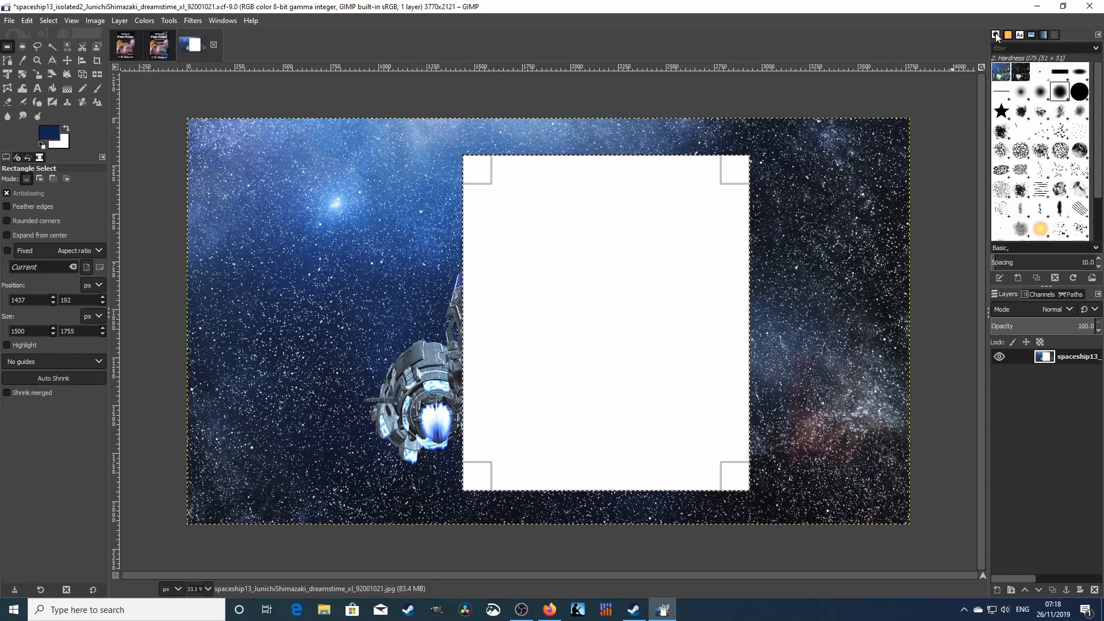
{"action": "left_click", "coordinate": [1002, 73]}
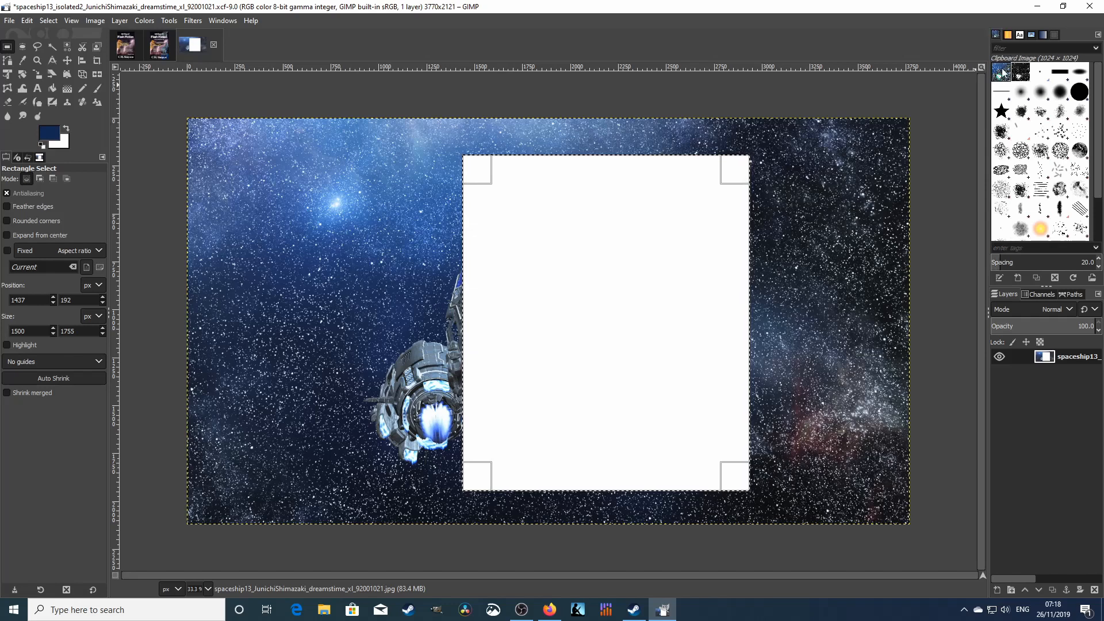
{"action": "left_click", "coordinate": [1002, 73]}
{"action": "mouse_move", "coordinate": [1002, 73]}
{"action": "left_mouse_down"}
{"action": "mouse_move", "coordinate": [769, 308]}
{"action": "mouse_move", "coordinate": [555, 316]}
{"action": "left_mouse_up"}
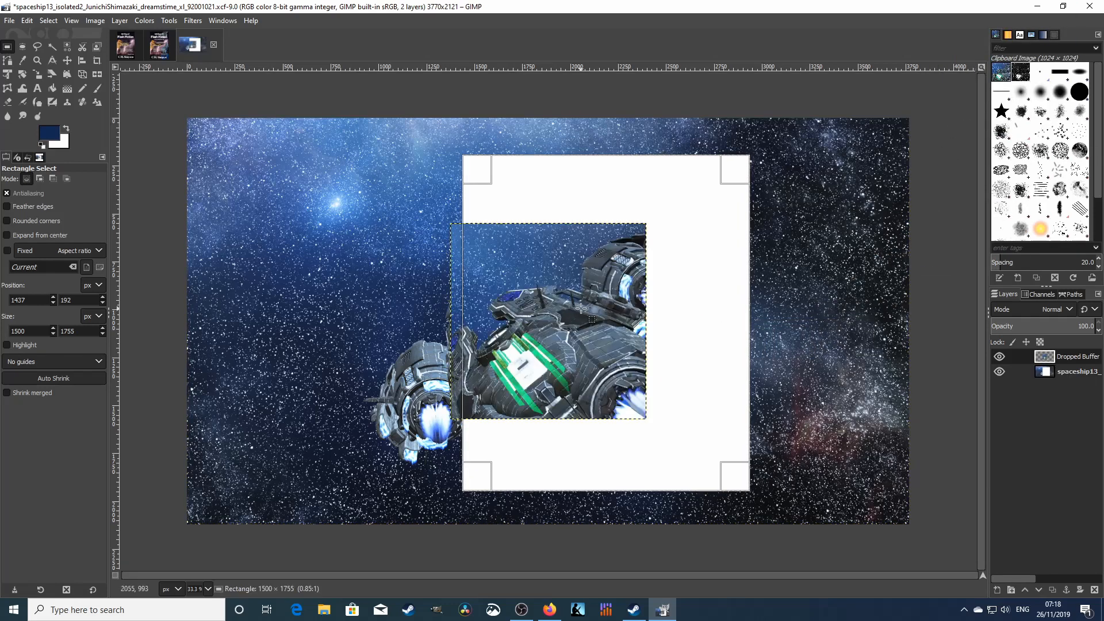
{"action": "left_click", "coordinate": [572, 281]}
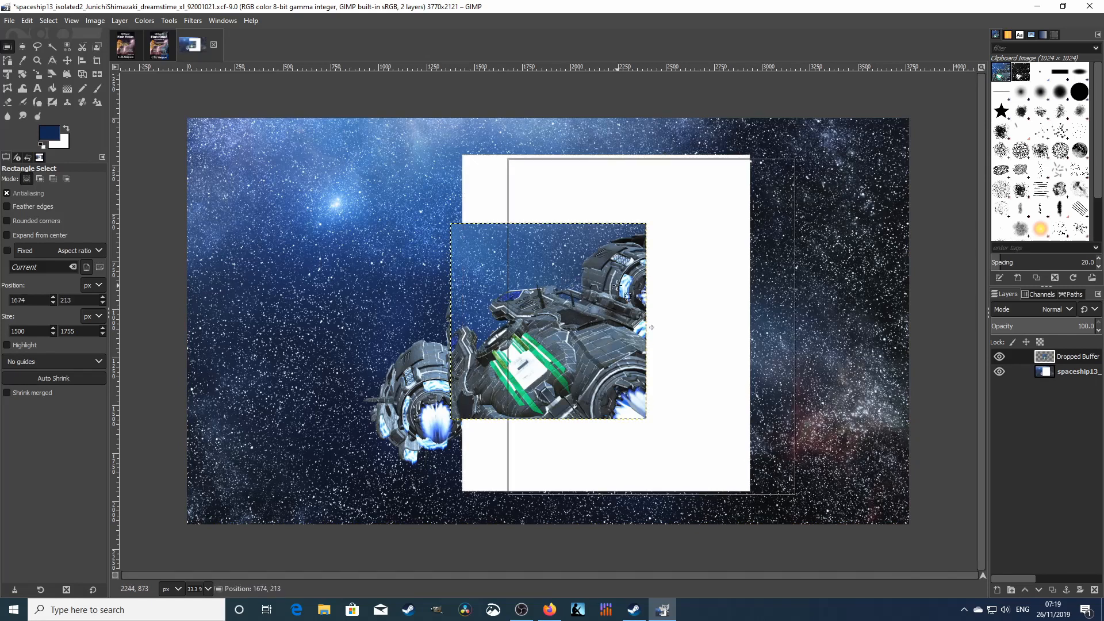
{"action": "left_click_drag", "start_coordinate": [572, 281], "coordinate": [571, 283]}
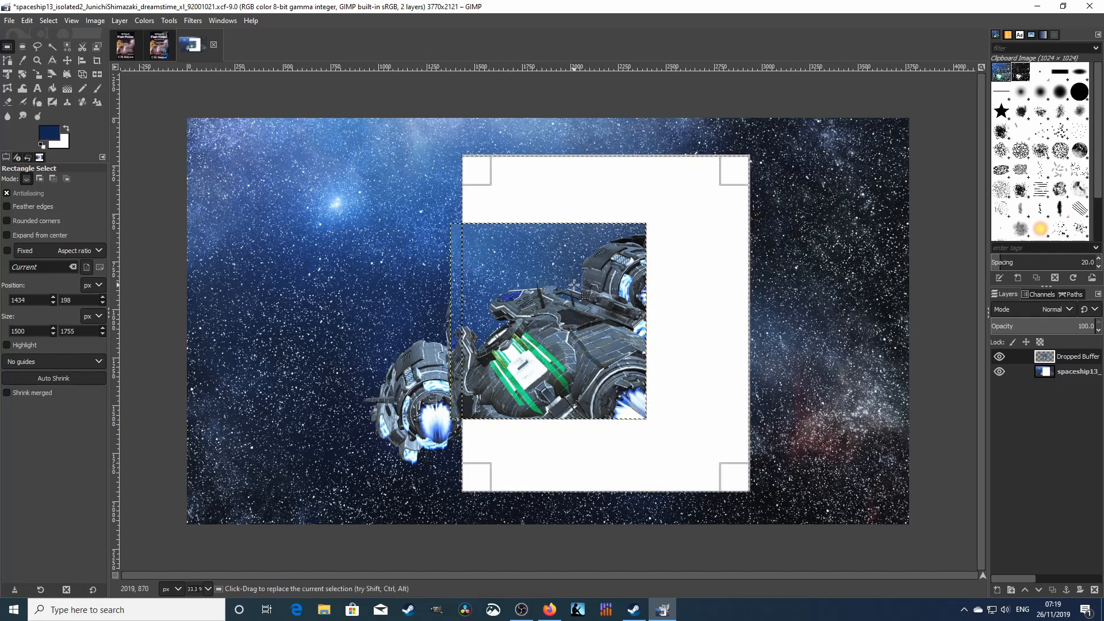
{"action": "left_click", "coordinate": [67, 60]}
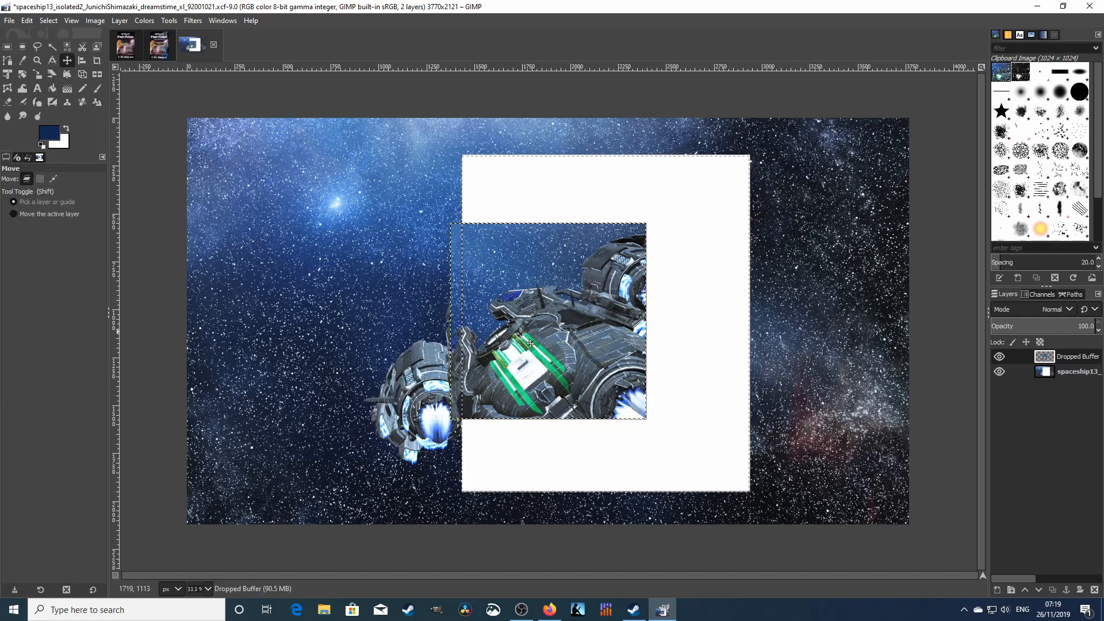
{"action": "left_click_drag", "start_coordinate": [518, 307], "coordinate": [582, 286]}
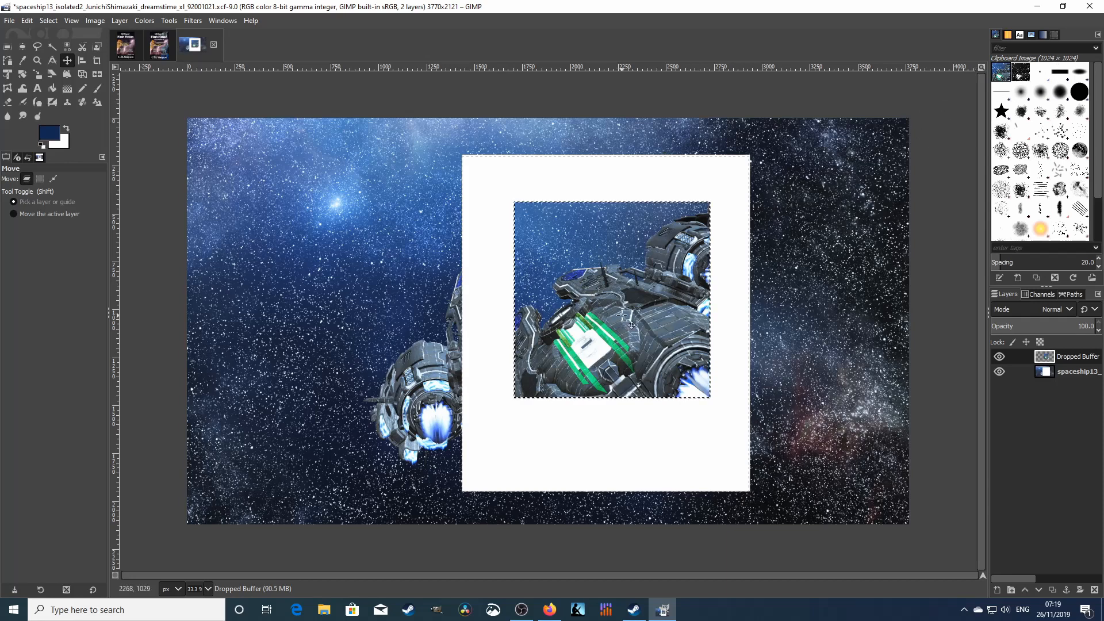
- Undo the pasted piece's moves back to the original single-layer spaceship image
{"action": "key", "text": "ctrl"}
{"action": "key", "text": "ctrl+z"}
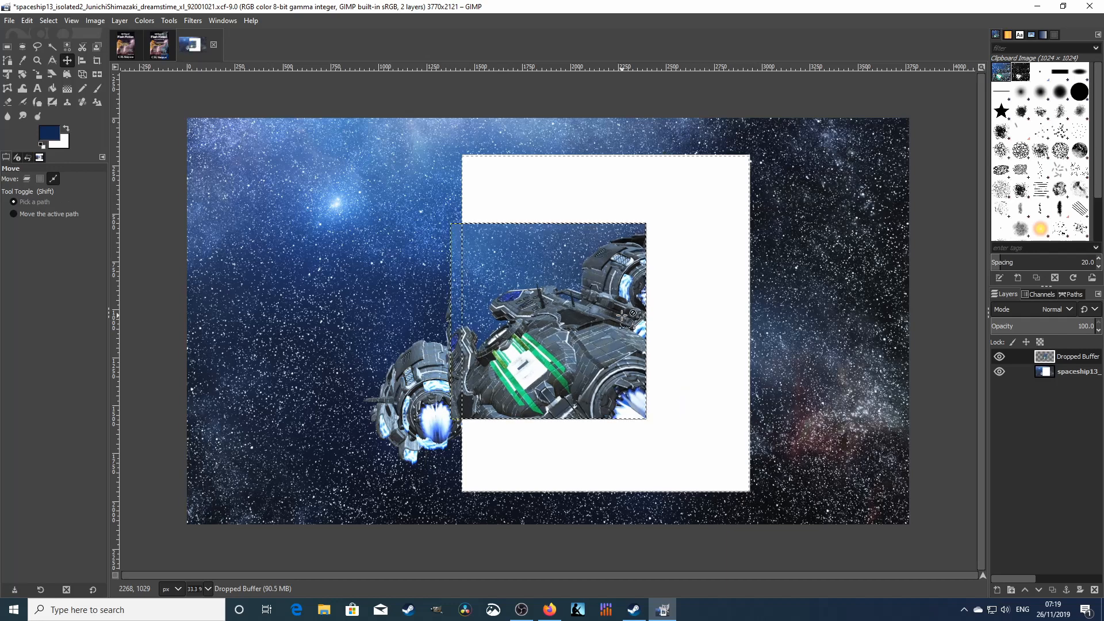
{"action": "key", "text": "ctrl+z"}
{"action": "key", "text": "ctrl+z"}
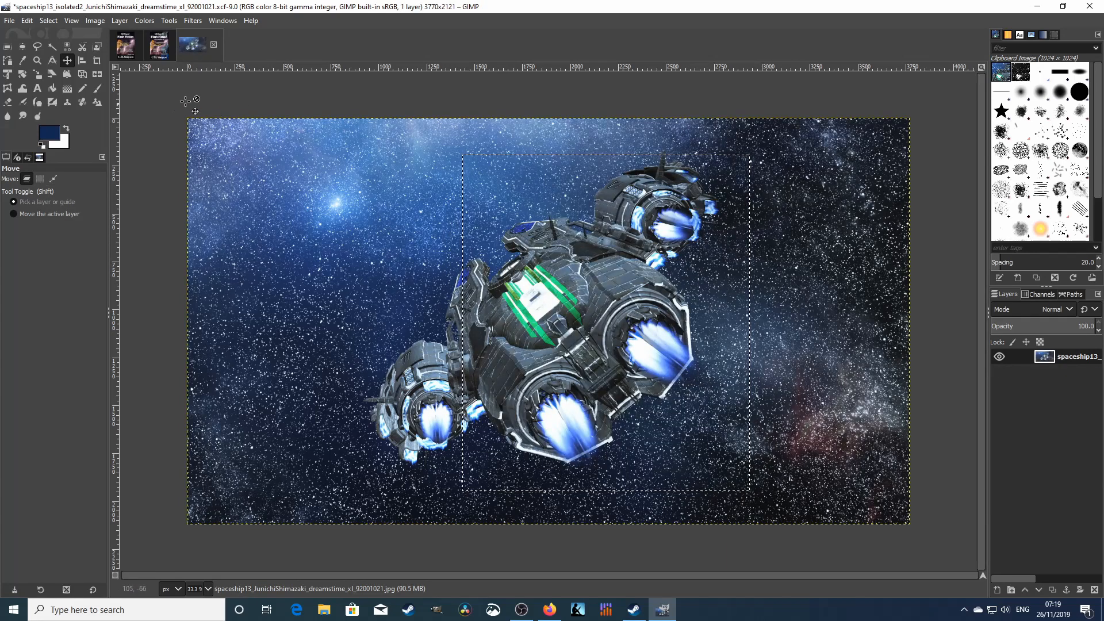
- Scale the image to width 1024, letting the height follow to 576 pixels
{"action": "left_click", "coordinate": [93, 22]}
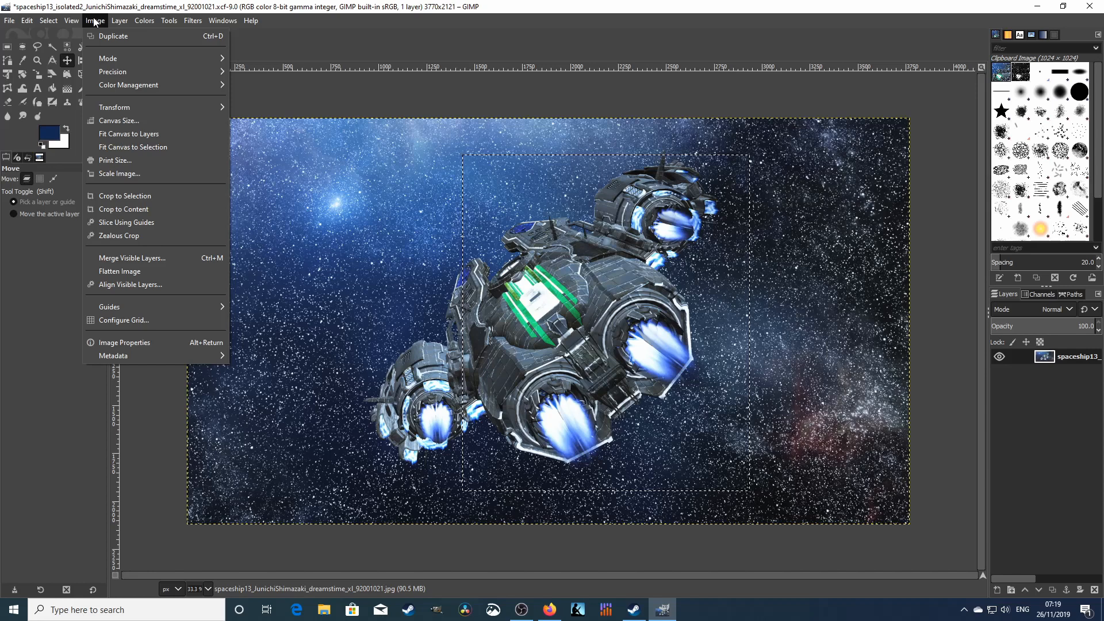
{"action": "left_click", "coordinate": [115, 173]}
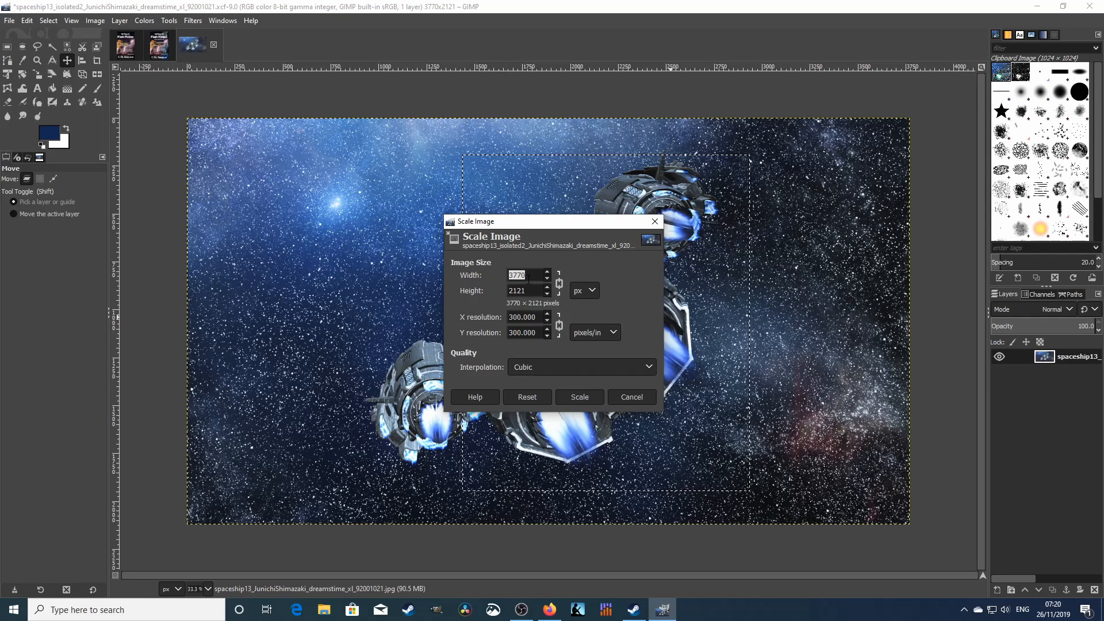
{"action": "type", "text": "1024"}
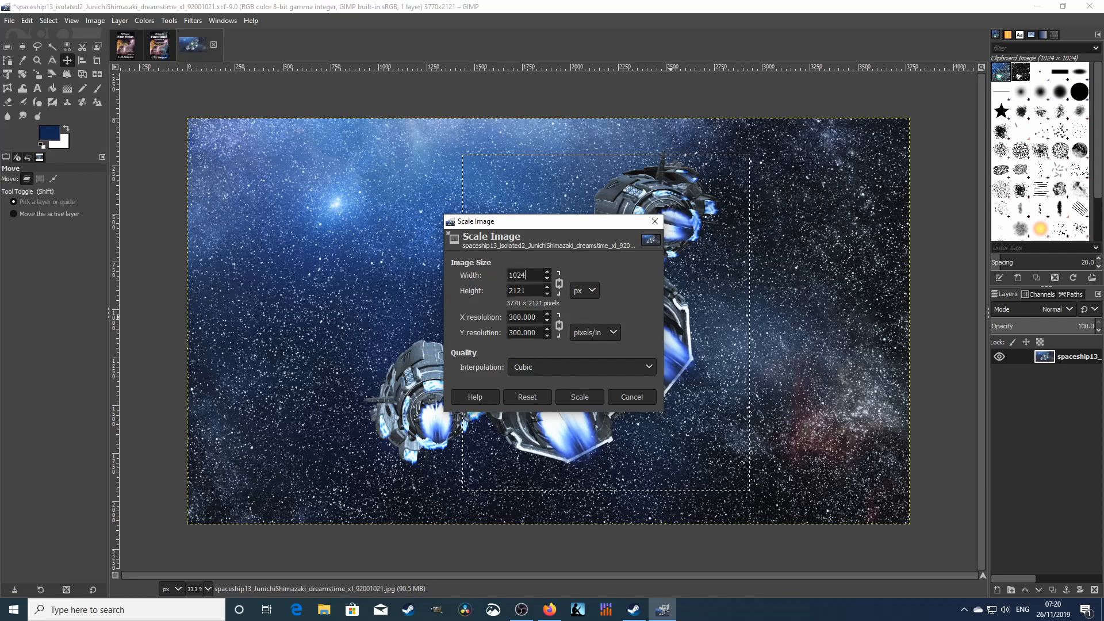
{"action": "left_click", "coordinate": [527, 291]}
{"action": "left_click", "coordinate": [587, 396]}
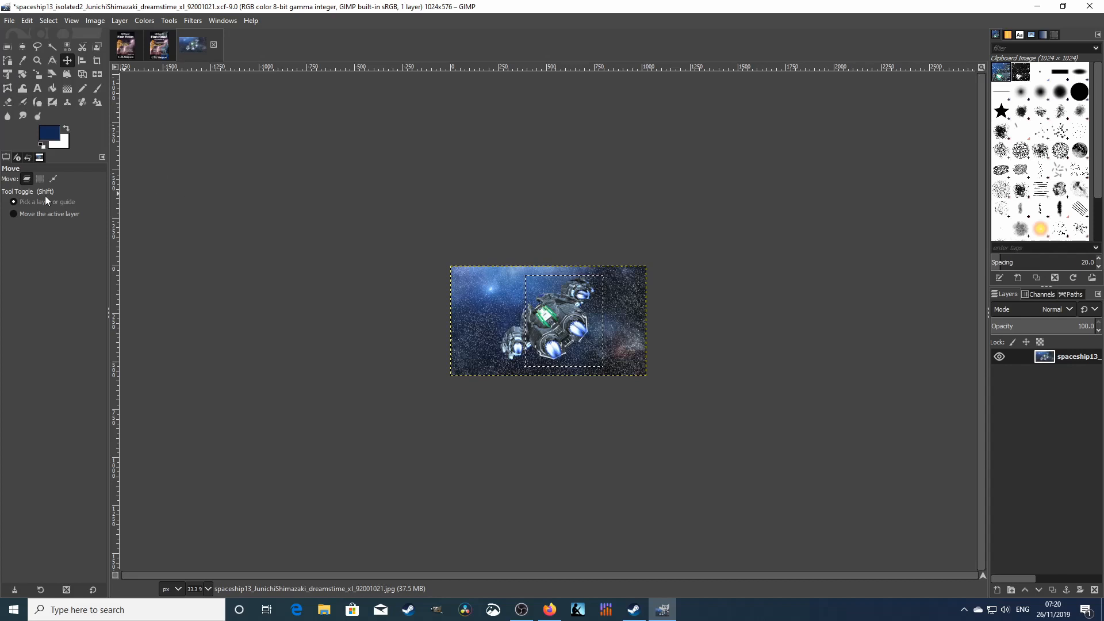
- Zoom in to about 550% on the spaceship and scroll to its upper hull edge
{"action": "left_click", "coordinate": [37, 61]}
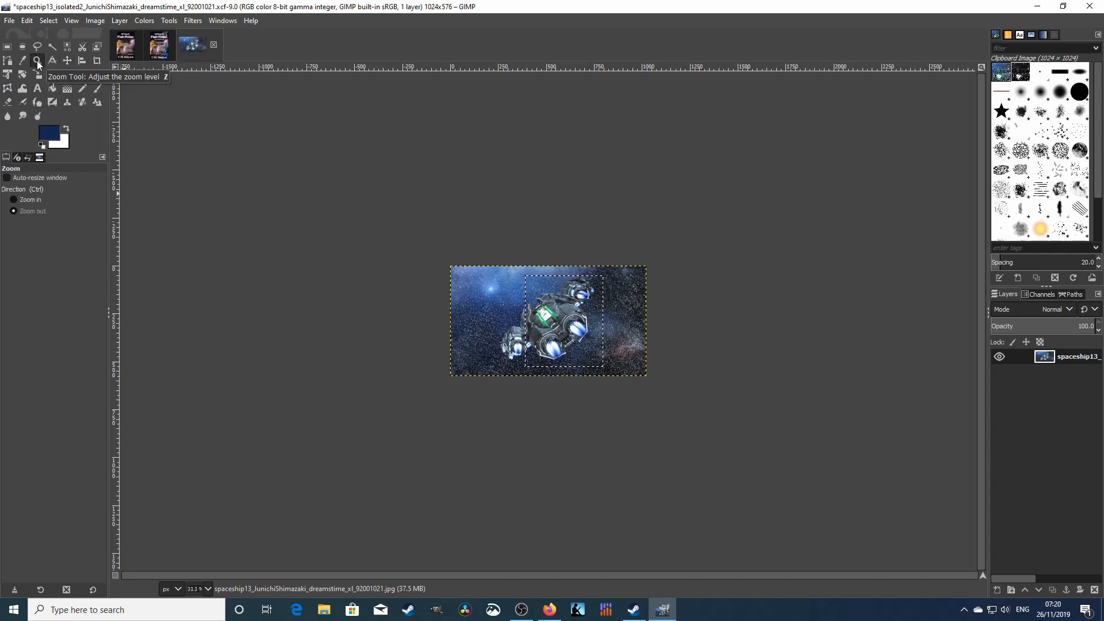
{"action": "left_click", "coordinate": [545, 319]}
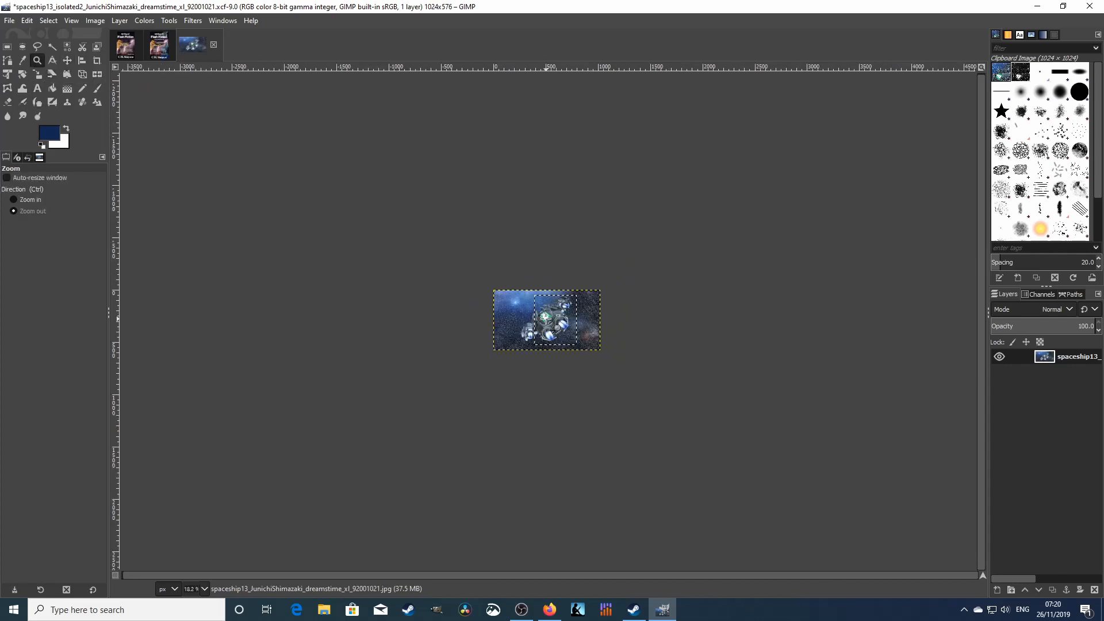
{"action": "left_click", "coordinate": [17, 201]}
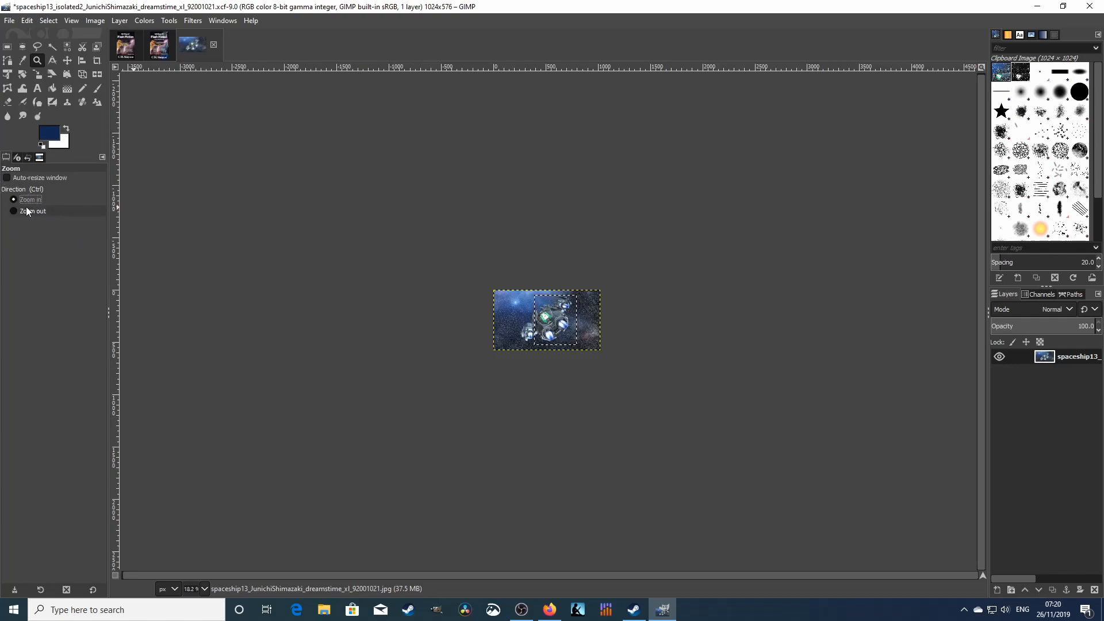
{"action": "left_click_drag", "start_coordinate": [523, 305], "coordinate": [573, 336]}
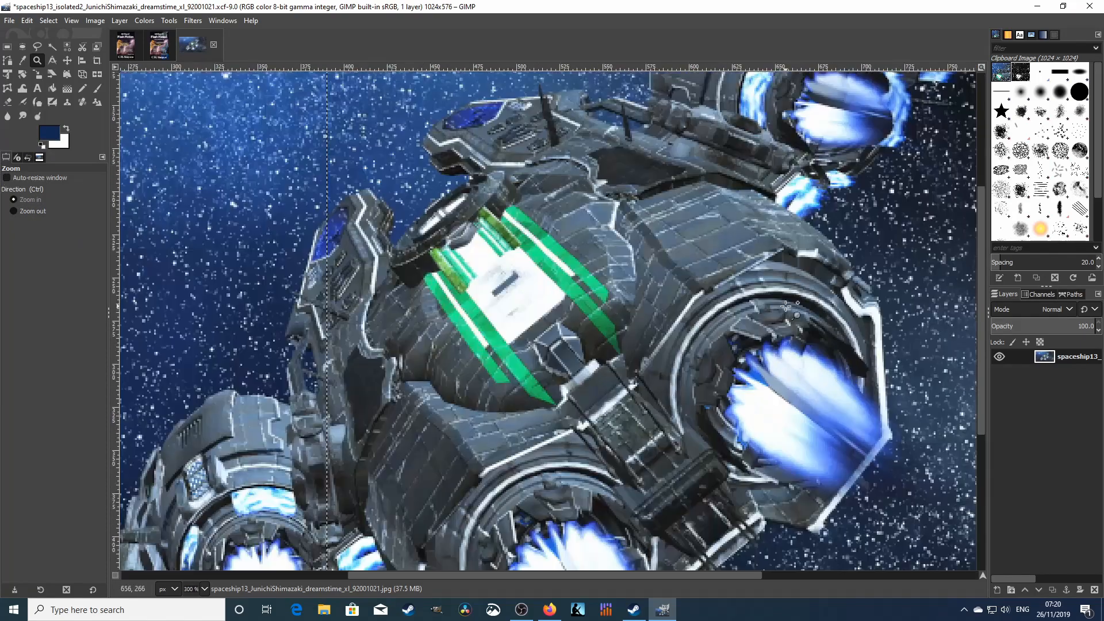
{"action": "left_click", "coordinate": [733, 291]}
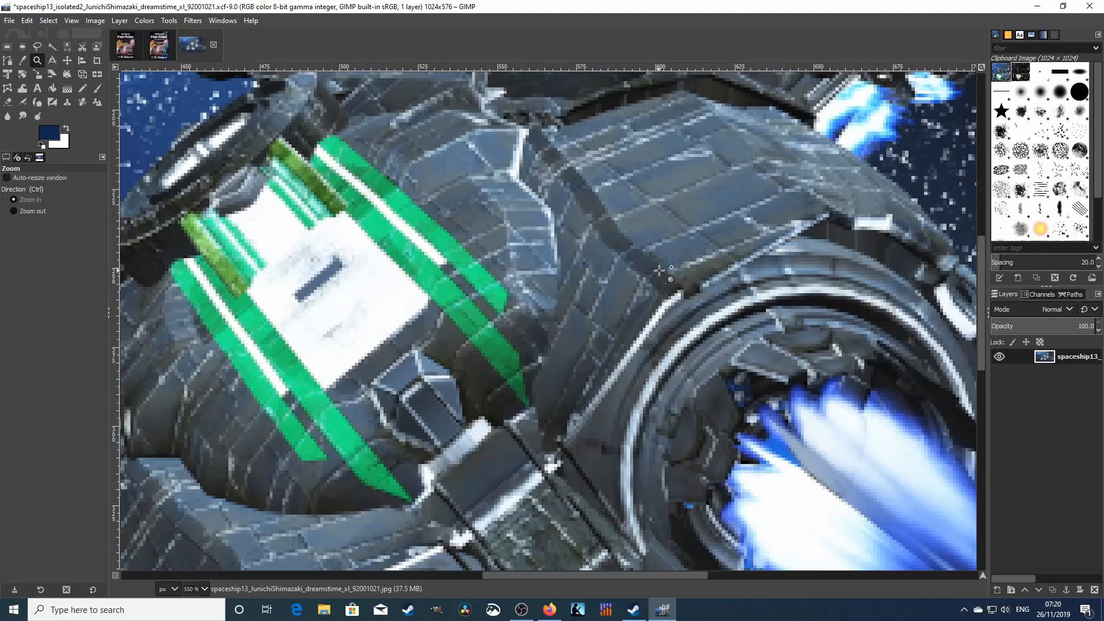
{"action": "scroll", "coordinate": [718, 268], "scroll_direction": "up", "scroll_amount": 10}
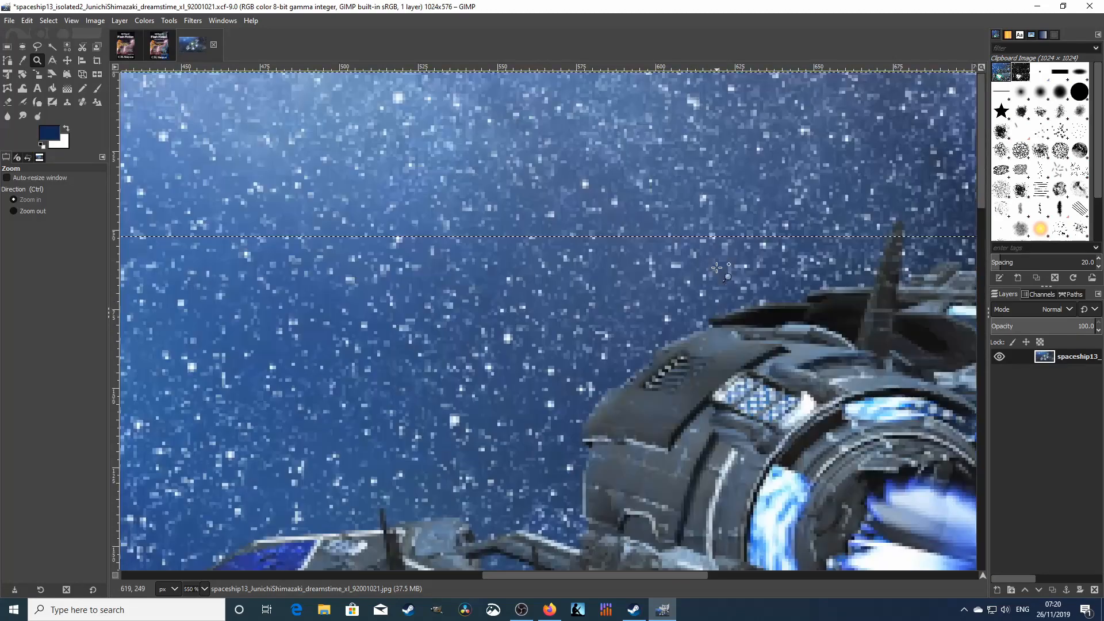
{"action": "scroll", "coordinate": [718, 268], "scroll_direction": "down", "scroll_amount": 5}
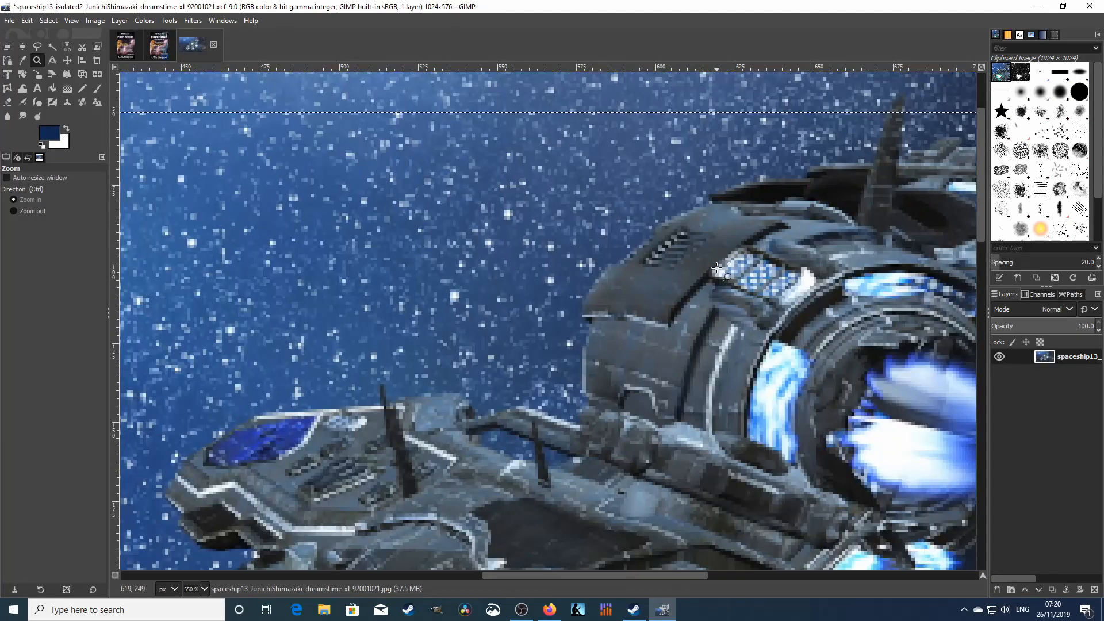
- Start a Free Select outline along the lower hull edge, around the corner and up the slanted side
{"action": "left_click", "coordinate": [37, 47]}
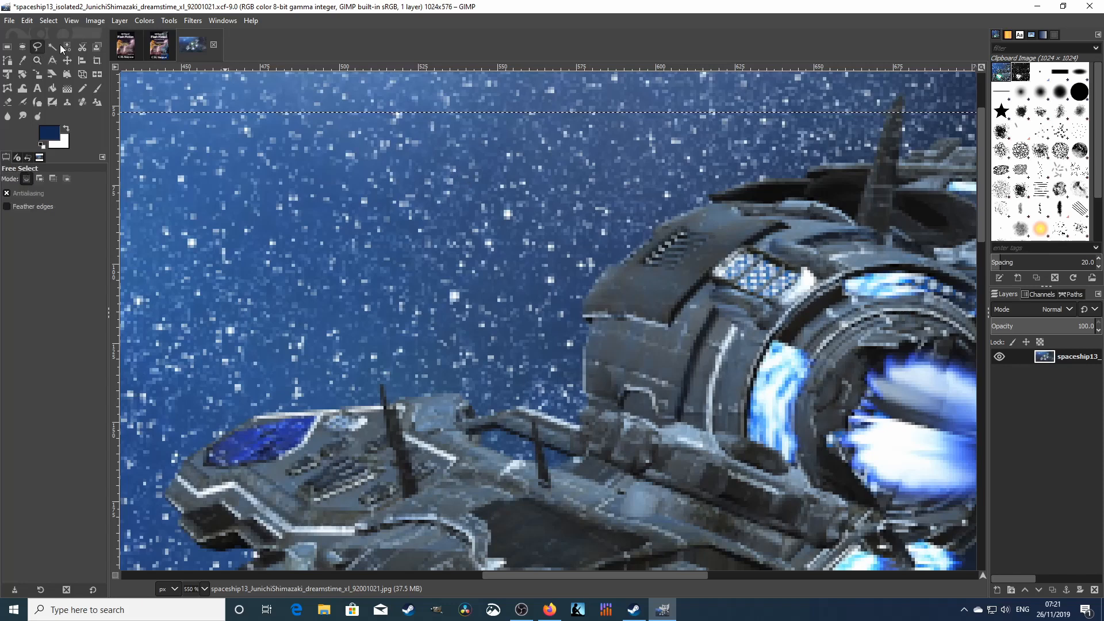
{"action": "left_click", "coordinate": [520, 405]}
{"action": "left_click", "coordinate": [540, 410]}
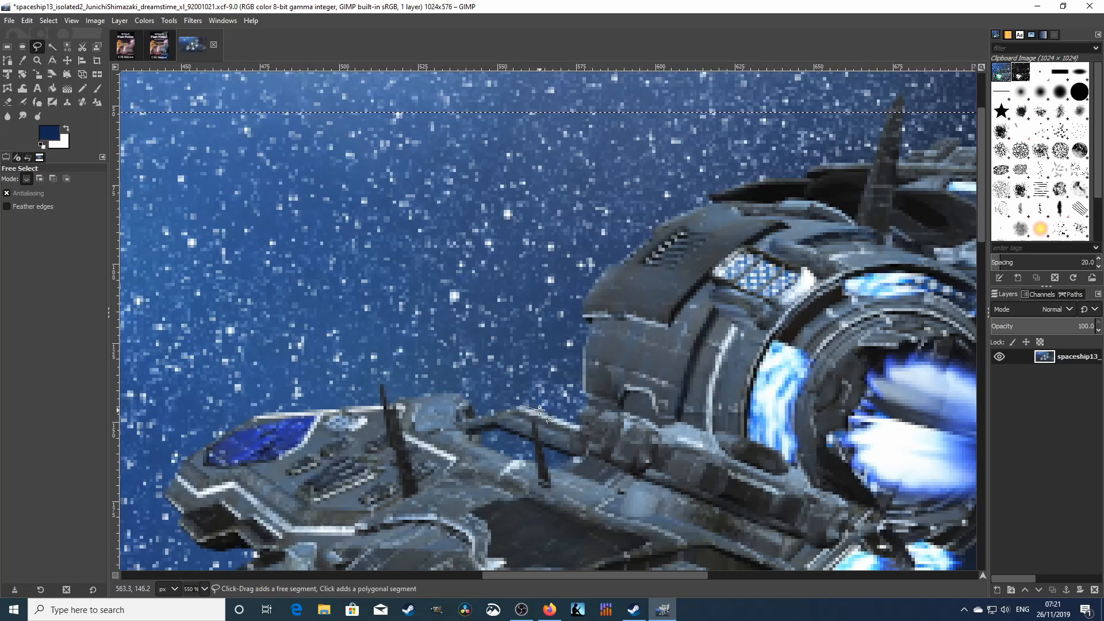
{"action": "left_click", "coordinate": [578, 424]}
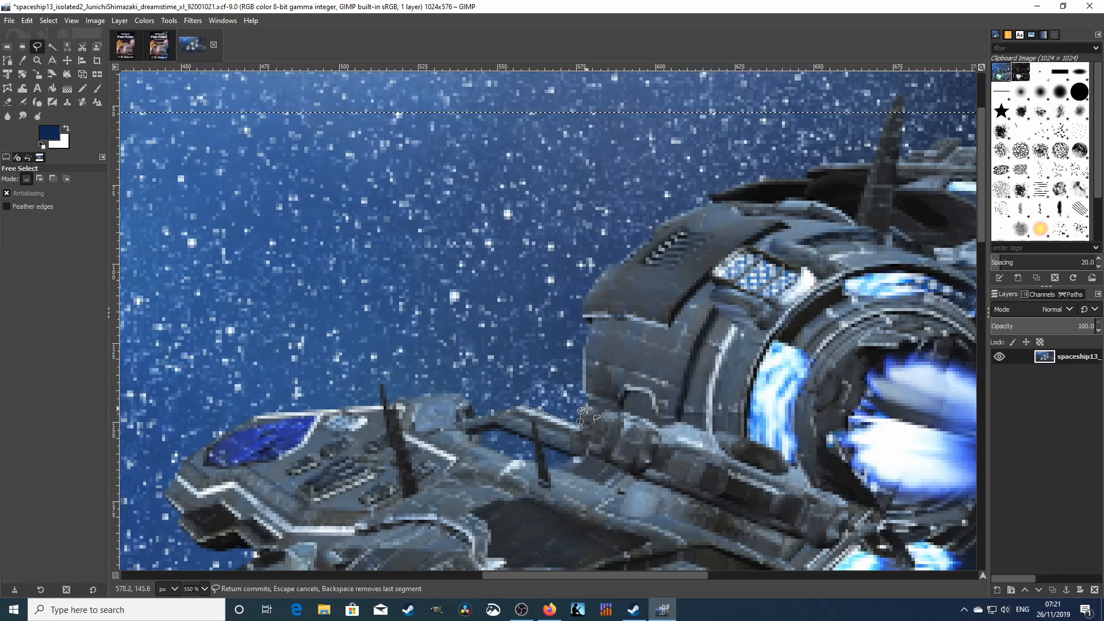
{"action": "left_click", "coordinate": [580, 411]}
{"action": "left_click", "coordinate": [581, 375]}
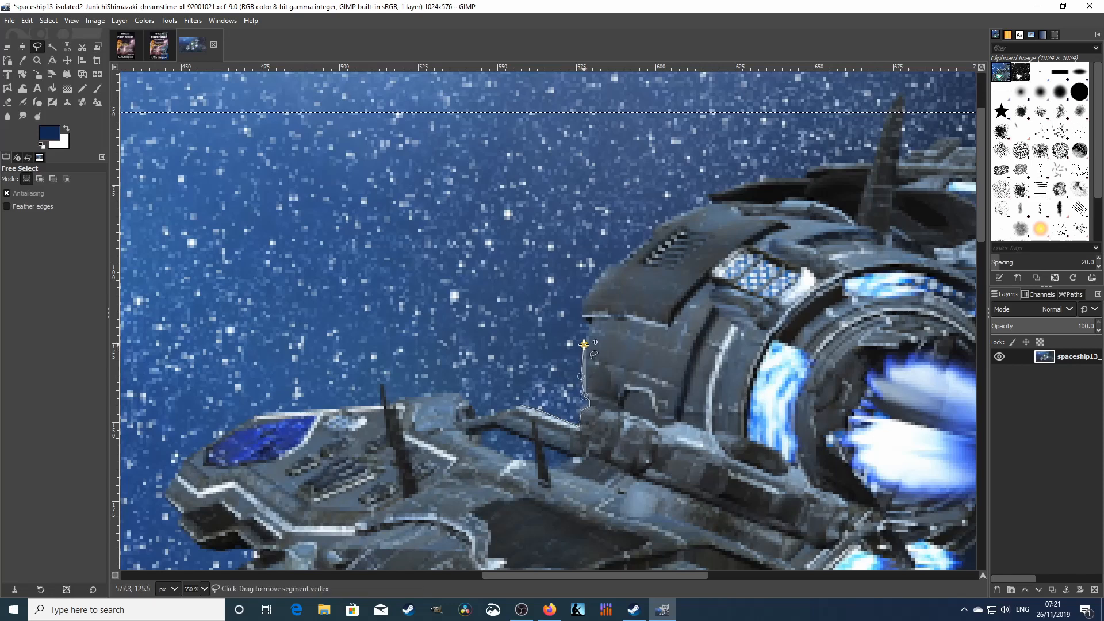
{"action": "left_click", "coordinate": [584, 345]}
{"action": "left_click", "coordinate": [587, 320]}
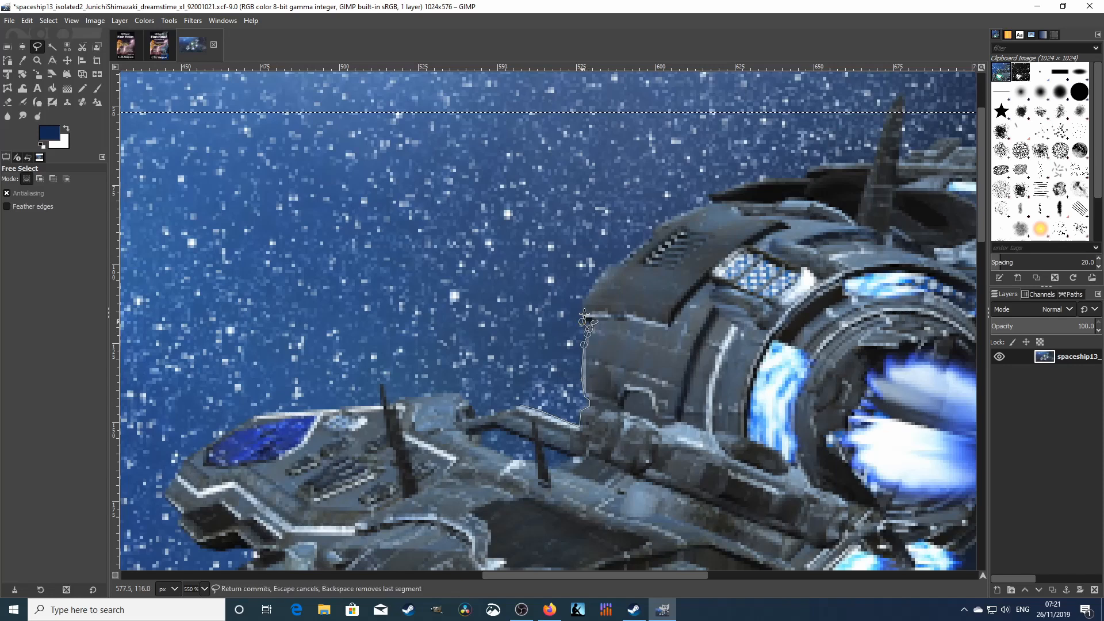
{"action": "left_click", "coordinate": [581, 303]}
{"action": "left_click", "coordinate": [590, 288]}
{"action": "left_click", "coordinate": [603, 269]}
{"action": "left_click", "coordinate": [608, 263]}
{"action": "left_click", "coordinate": [622, 264]}
{"action": "left_click", "coordinate": [632, 253]}
{"action": "left_click", "coordinate": [645, 239]}
- Continue the Free Select outline along the hull top and upper hull
{"action": "left_click", "coordinate": [651, 233]}
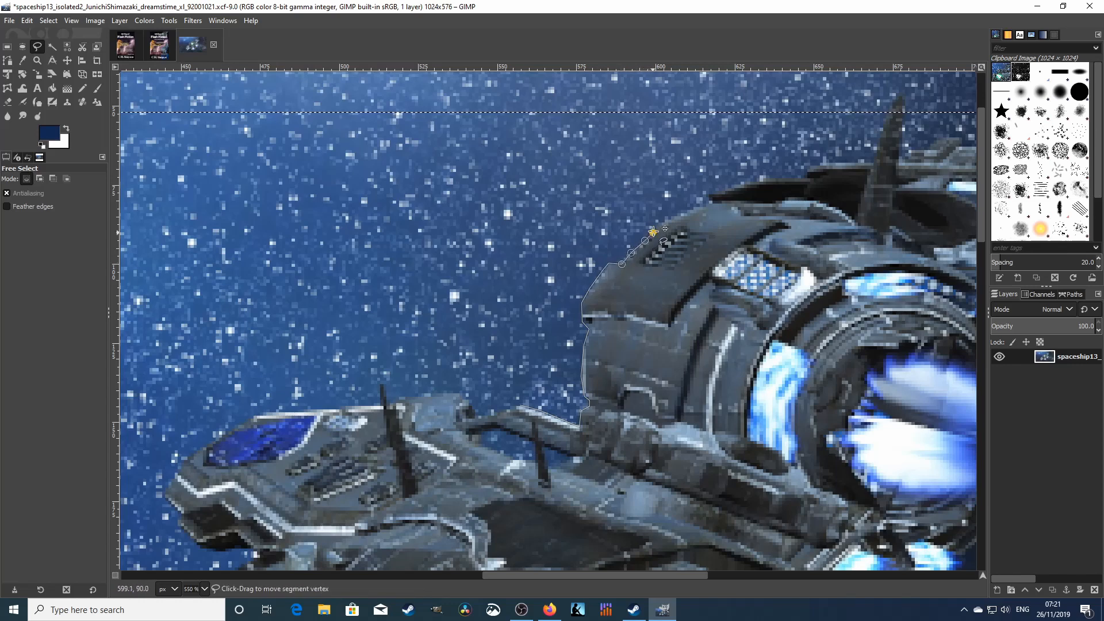
{"action": "left_click", "coordinate": [657, 225]}
{"action": "left_click", "coordinate": [673, 216]}
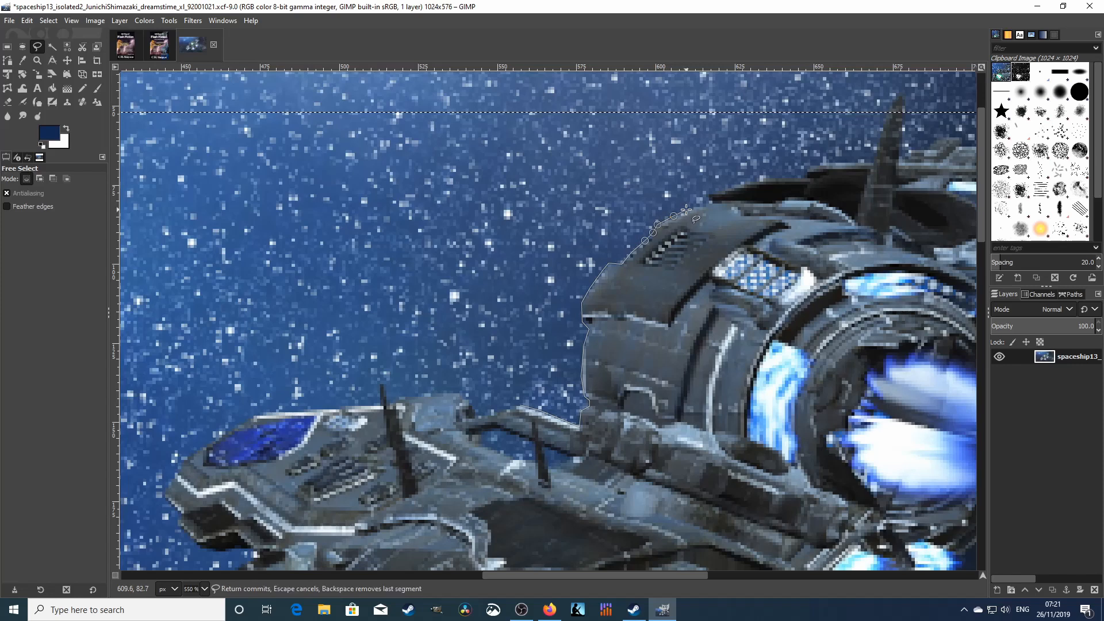
{"action": "left_click", "coordinate": [688, 210]}
{"action": "left_click", "coordinate": [708, 199]}
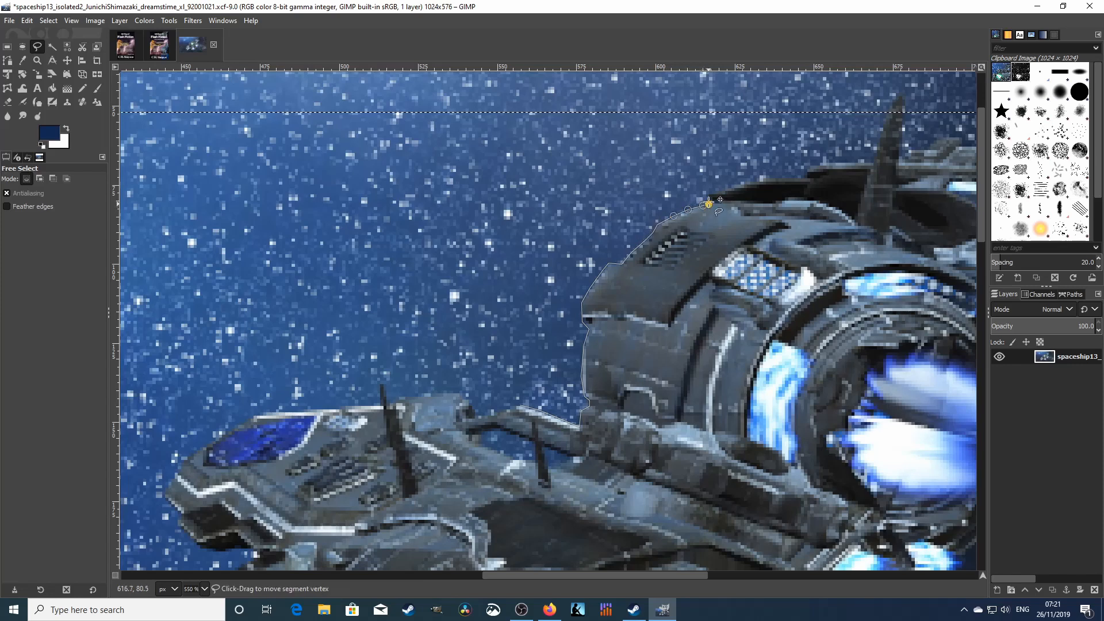
{"action": "left_click", "coordinate": [744, 181]}
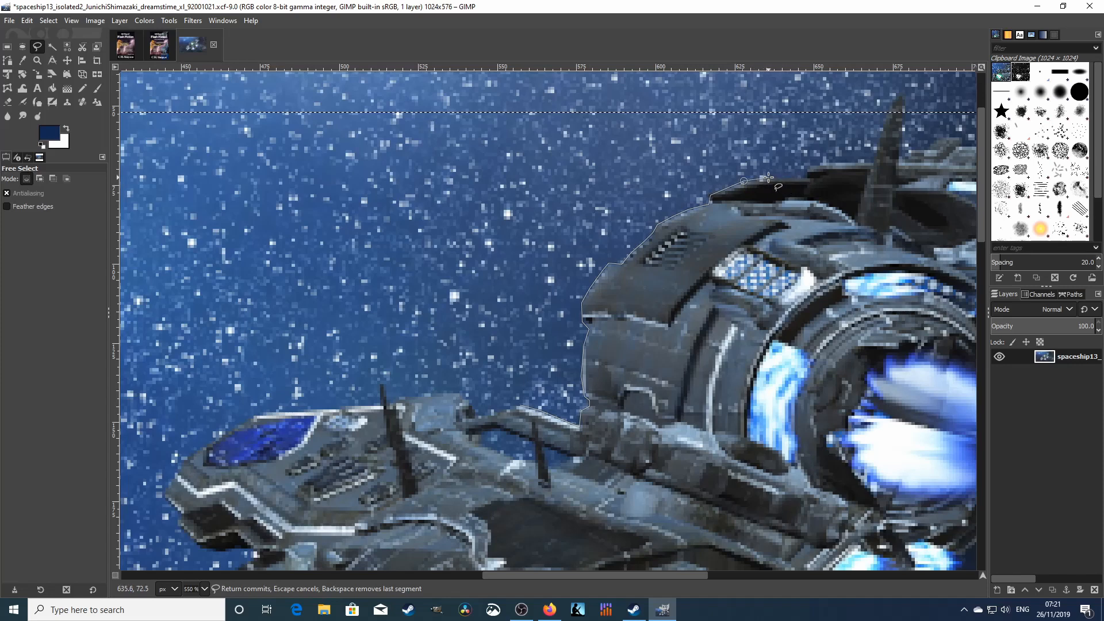
{"action": "left_click", "coordinate": [768, 179]}
{"action": "left_click", "coordinate": [803, 178]}
{"action": "left_click", "coordinate": [809, 167]}
{"action": "left_click", "coordinate": [822, 163]}
{"action": "left_click", "coordinate": [847, 163]}
- Extend the outline up to the antenna tip, then discard it with Select > None
{"action": "left_click", "coordinate": [875, 163]}
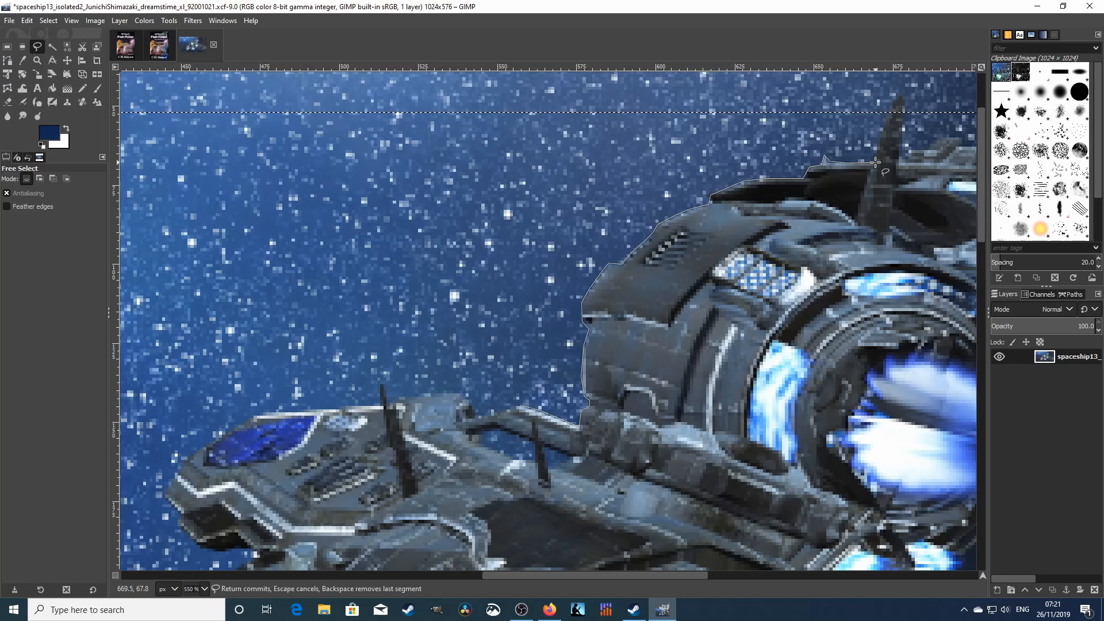
{"action": "left_click", "coordinate": [882, 128]}
{"action": "left_click", "coordinate": [891, 103]}
{"action": "left_click", "coordinate": [900, 96]}
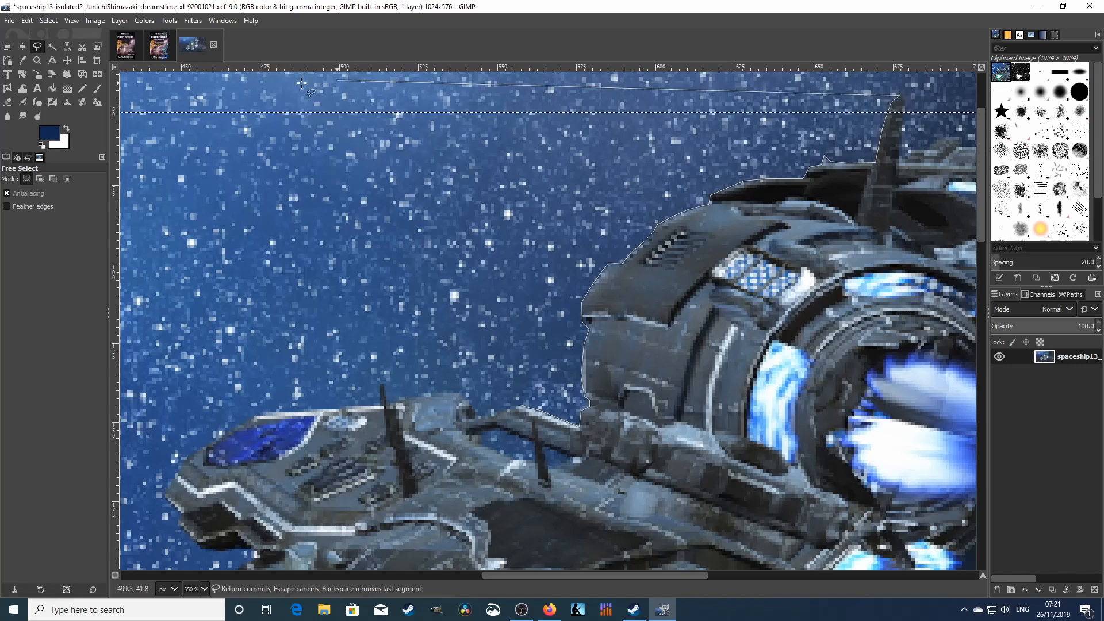
{"action": "left_click", "coordinate": [49, 21]}
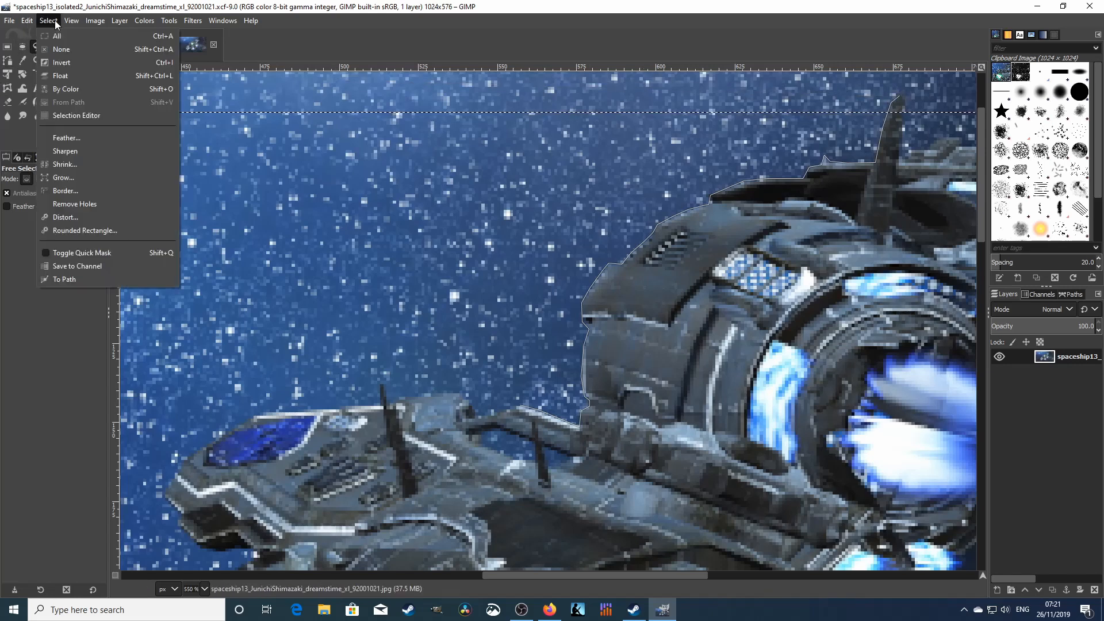
{"action": "left_click", "coordinate": [60, 50]}
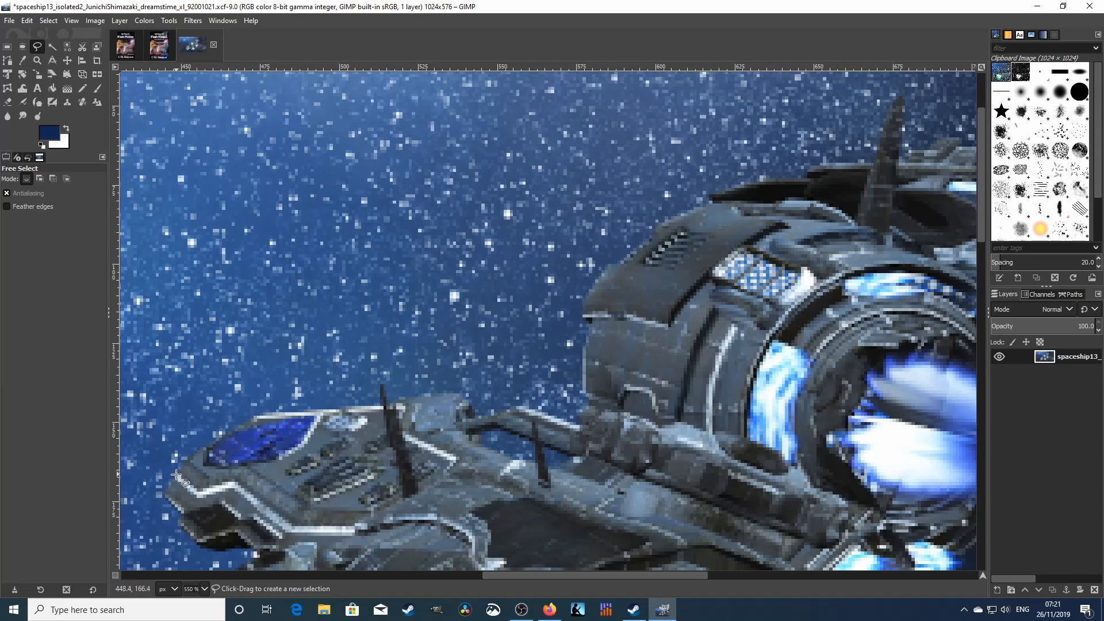
- Start a Free Select outline at the ship's lower-left edge and trace the hull top to the engine housing
{"action": "left_click", "coordinate": [177, 473]}
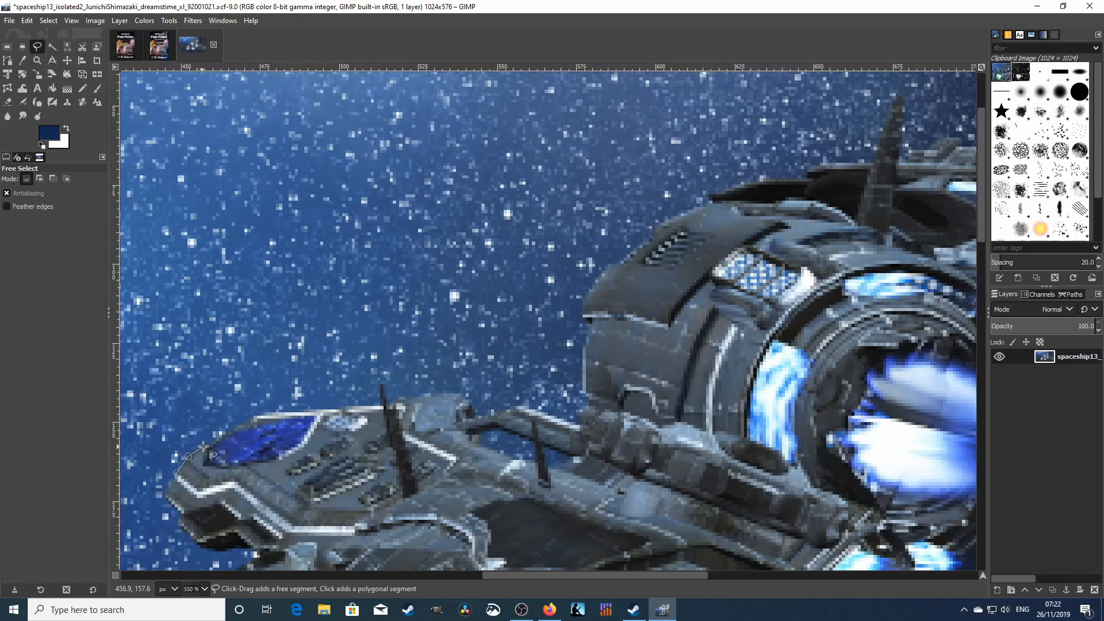
{"action": "left_click", "coordinate": [203, 447]}
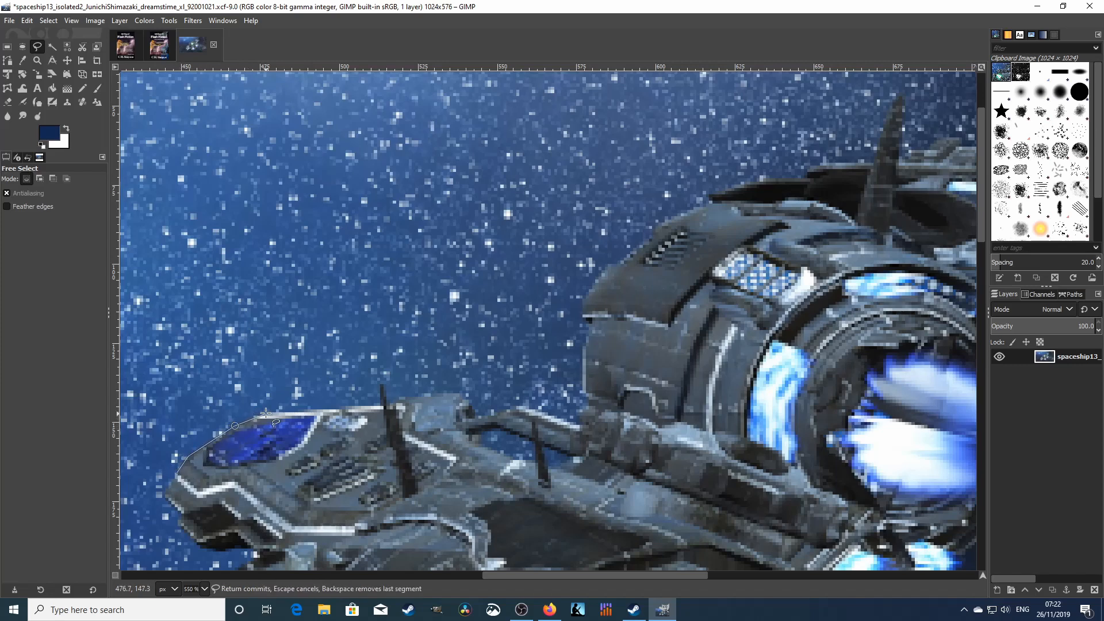
{"action": "left_click", "coordinate": [345, 407]}
{"action": "left_click", "coordinate": [379, 405]}
{"action": "left_click", "coordinate": [380, 384]}
{"action": "left_click", "coordinate": [460, 396]}
{"action": "left_click", "coordinate": [471, 405]}
{"action": "left_click", "coordinate": [477, 413]}
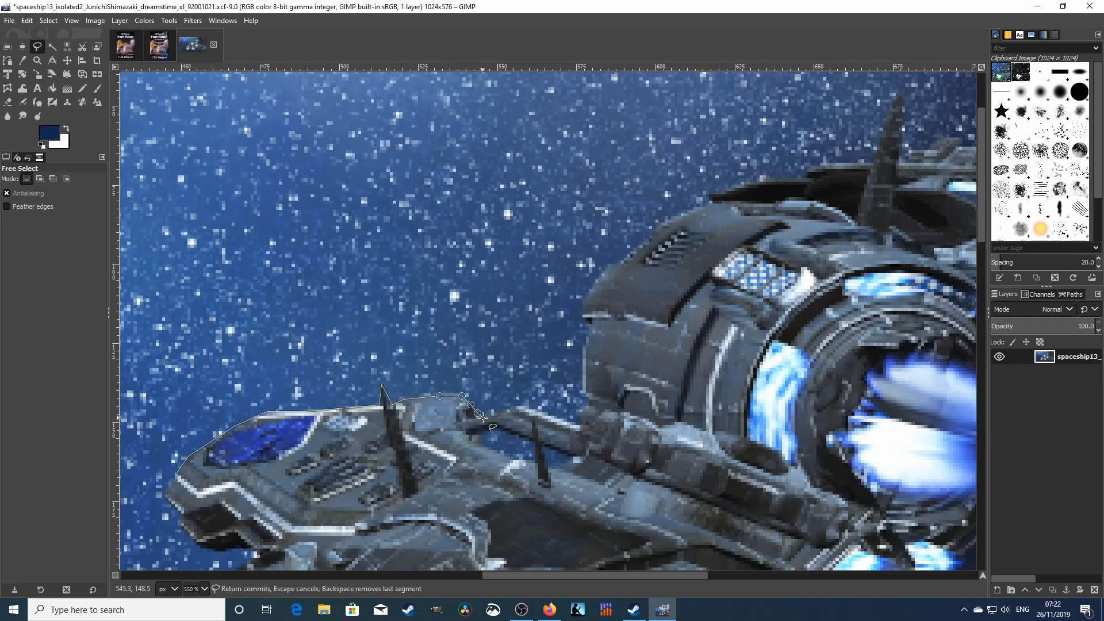
{"action": "left_click", "coordinate": [494, 417]}
{"action": "left_click", "coordinate": [501, 412]}
{"action": "left_click", "coordinate": [514, 407]}
{"action": "left_click", "coordinate": [530, 407]}
{"action": "left_click", "coordinate": [548, 414]}
{"action": "left_click", "coordinate": [566, 423]}
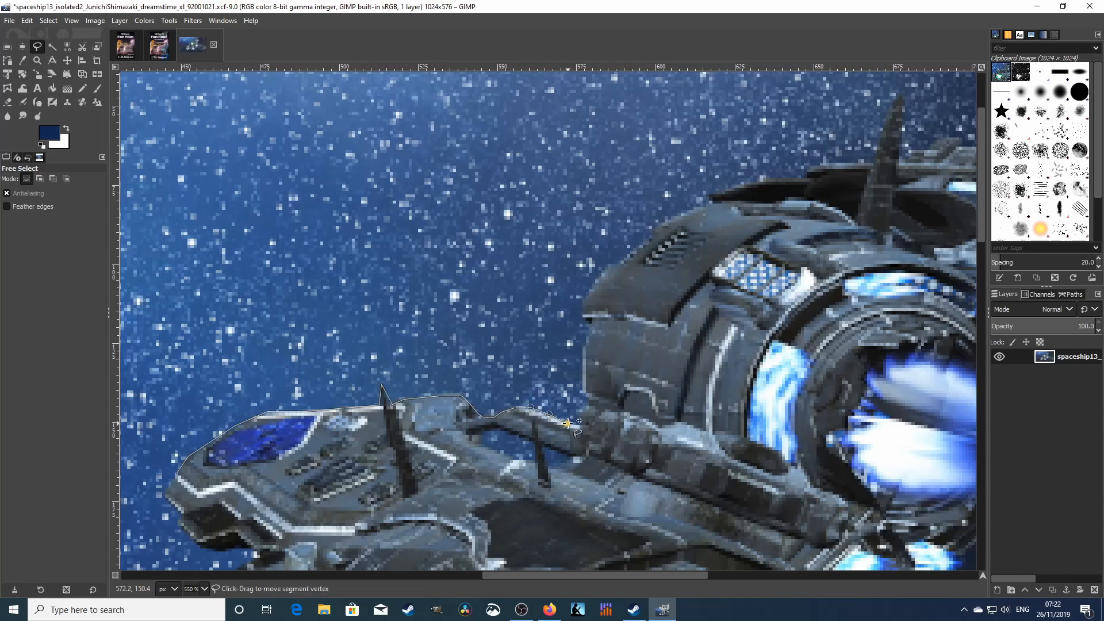
{"action": "left_click", "coordinate": [577, 424]}
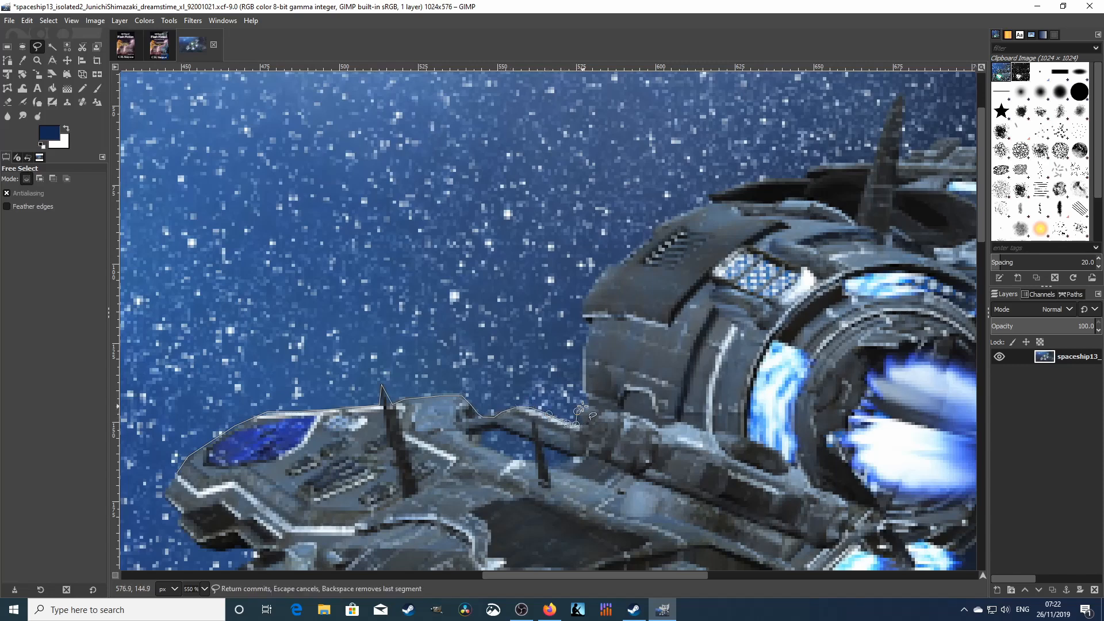
- Trace the outline up the engine housing's side and over its curved top
{"action": "left_click", "coordinate": [585, 402]}
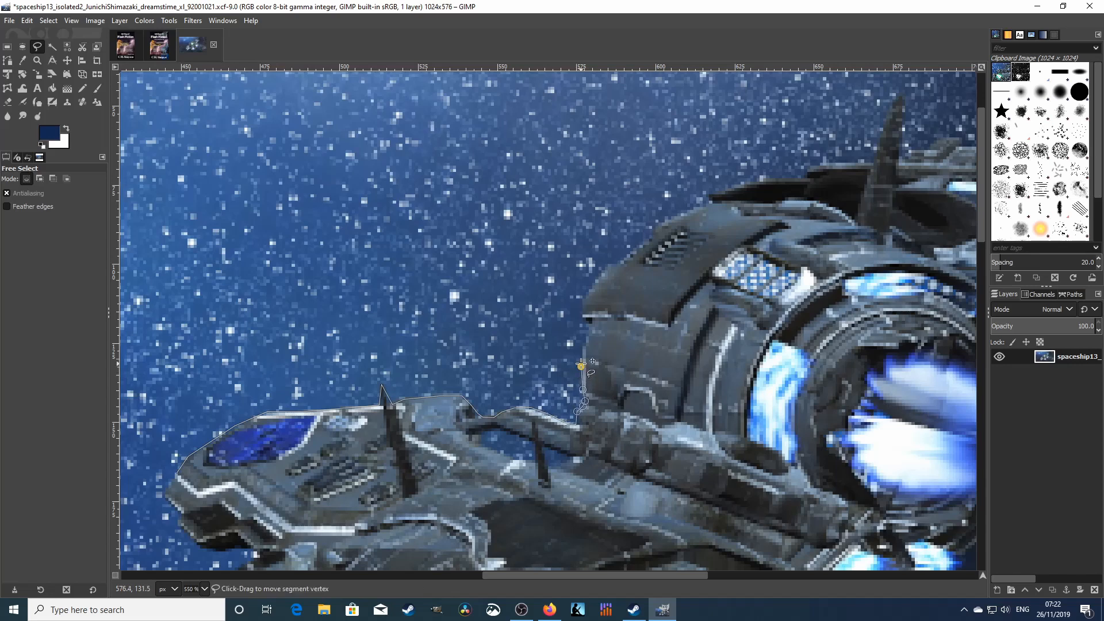
{"action": "left_click", "coordinate": [586, 340]}
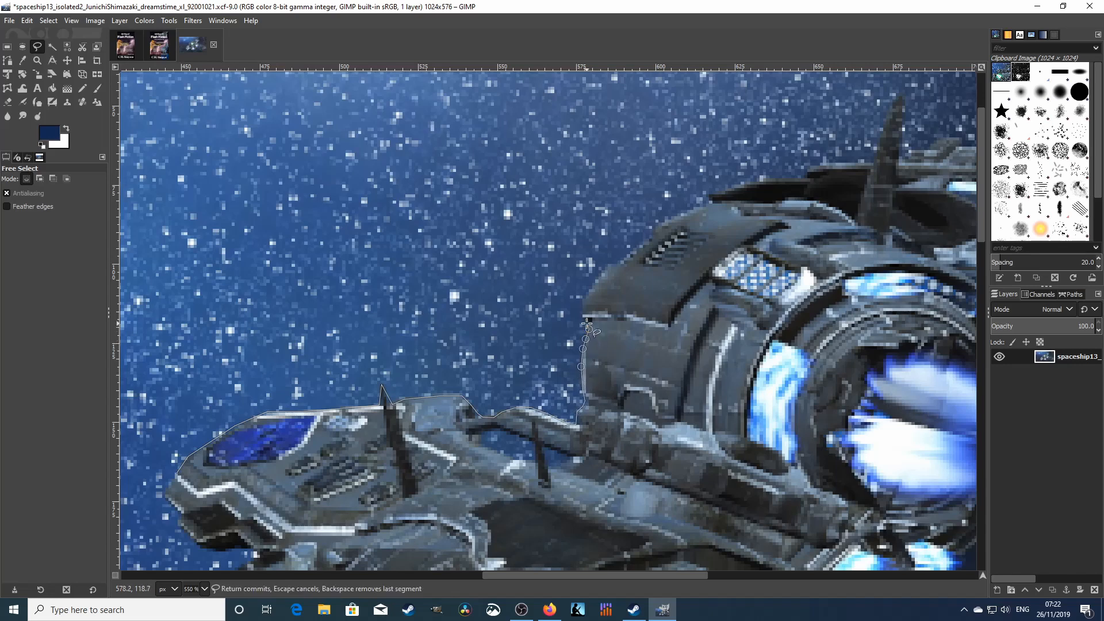
{"action": "left_click", "coordinate": [582, 319]}
{"action": "left_click", "coordinate": [582, 307]}
{"action": "left_click", "coordinate": [588, 293]}
{"action": "left_click", "coordinate": [599, 279]}
{"action": "left_click", "coordinate": [610, 265]}
{"action": "left_click", "coordinate": [621, 263]}
{"action": "left_click", "coordinate": [632, 251]}
{"action": "left_click", "coordinate": [645, 241]}
{"action": "left_click", "coordinate": [655, 235]}
{"action": "left_click", "coordinate": [659, 222]}
{"action": "left_click", "coordinate": [668, 219]}
{"action": "left_click", "coordinate": [682, 212]}
{"action": "left_click", "coordinate": [695, 208]}
{"action": "left_click", "coordinate": [708, 197]}
- Continue the outline along the top edge, up to the tall fin's tip and down its back
{"action": "left_click", "coordinate": [751, 183]}
{"action": "left_click", "coordinate": [806, 179]}
{"action": "left_click", "coordinate": [823, 163]}
{"action": "left_click", "coordinate": [873, 160]}
{"action": "left_click", "coordinate": [878, 141]}
{"action": "left_click", "coordinate": [883, 124]}
{"action": "left_click", "coordinate": [893, 102]}
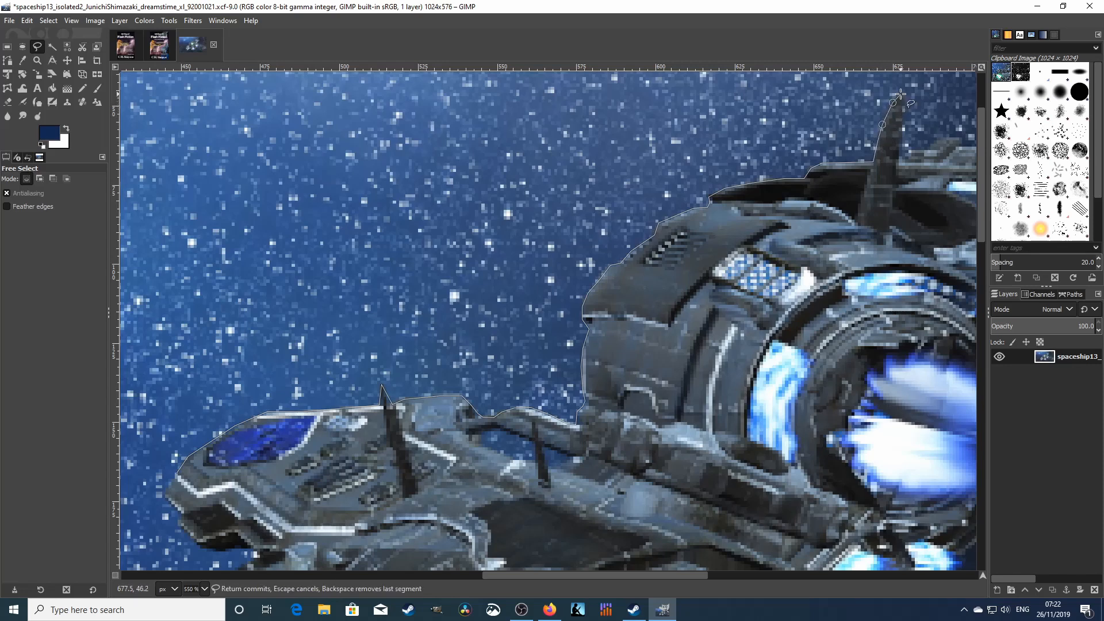
{"action": "left_click", "coordinate": [901, 135]}
{"action": "left_click", "coordinate": [902, 160]}
{"action": "left_click", "coordinate": [911, 152]}
{"action": "left_click", "coordinate": [927, 151]}
{"action": "left_click", "coordinate": [936, 143]}
{"action": "left_click", "coordinate": [945, 137]}
{"action": "left_click", "coordinate": [961, 138]}
- Trace the outline around the rear engine's top and down its sloping edge to the corner
{"action": "left_click_drag", "start_coordinate": [696, 575], "coordinate": [778, 575]}
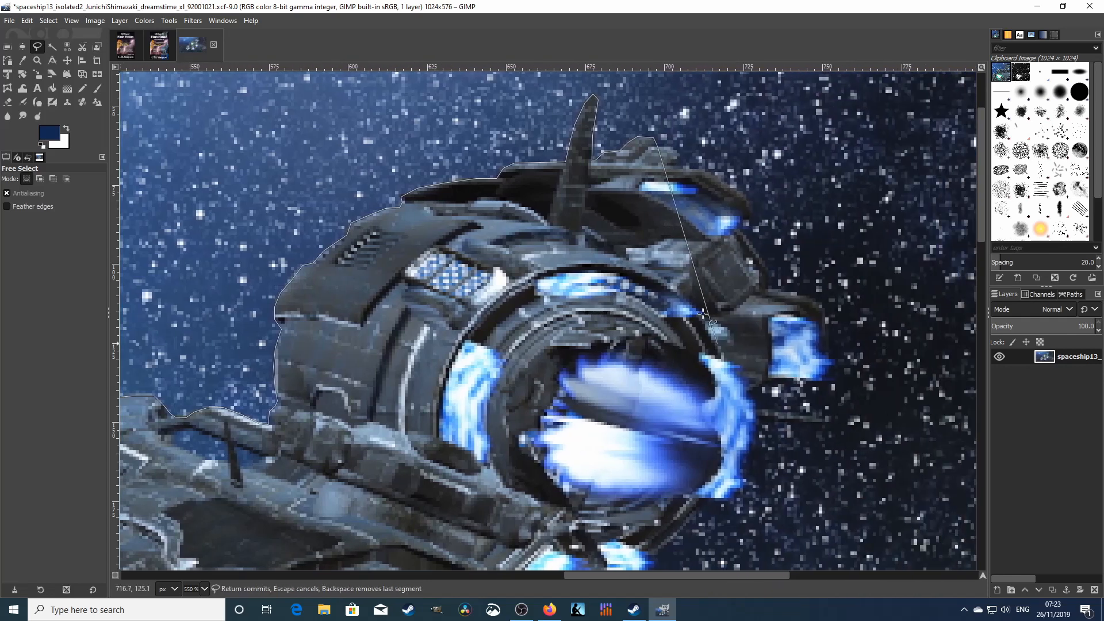
{"action": "left_click", "coordinate": [673, 145]}
{"action": "left_click", "coordinate": [683, 156]}
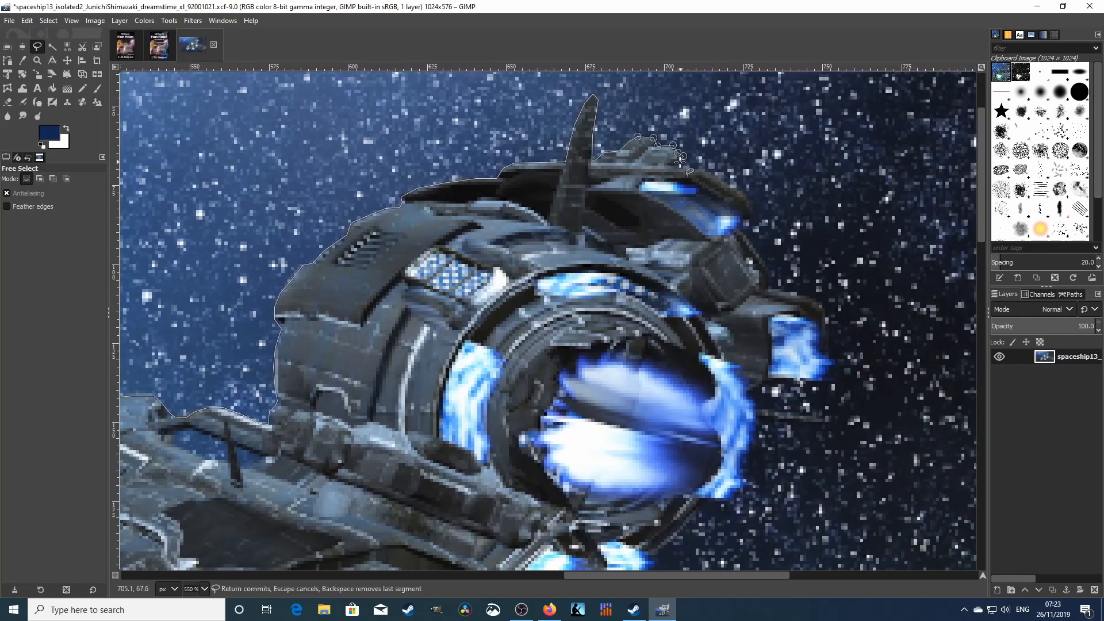
{"action": "left_click", "coordinate": [679, 163]}
{"action": "left_click", "coordinate": [676, 165]}
{"action": "left_click", "coordinate": [690, 165]}
{"action": "left_click", "coordinate": [695, 168]}
{"action": "left_click", "coordinate": [703, 167]}
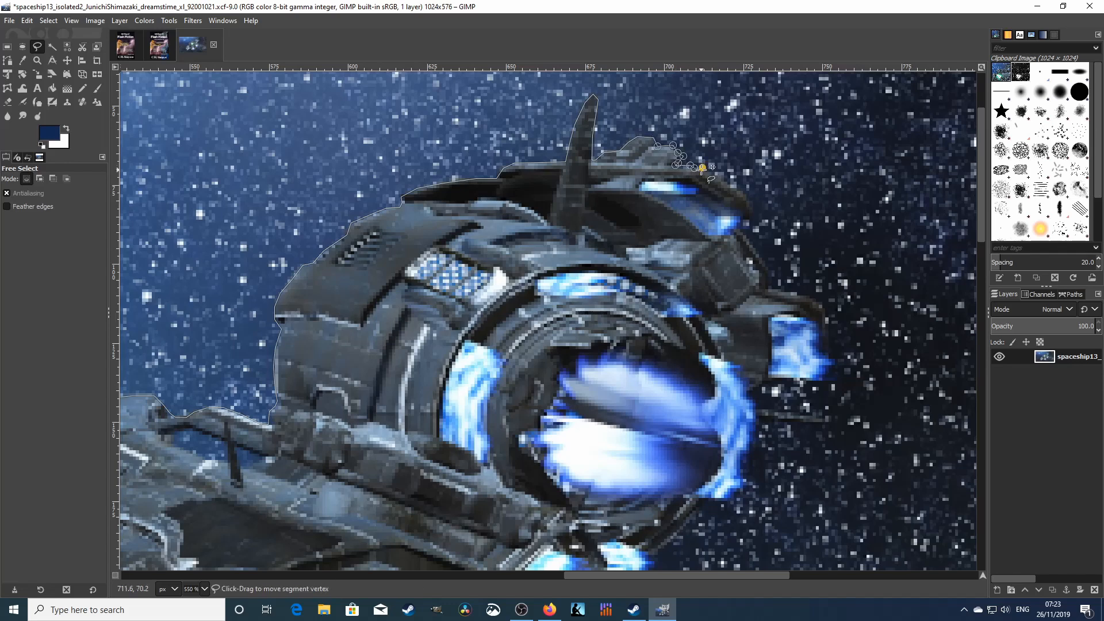
{"action": "left_click", "coordinate": [725, 183]}
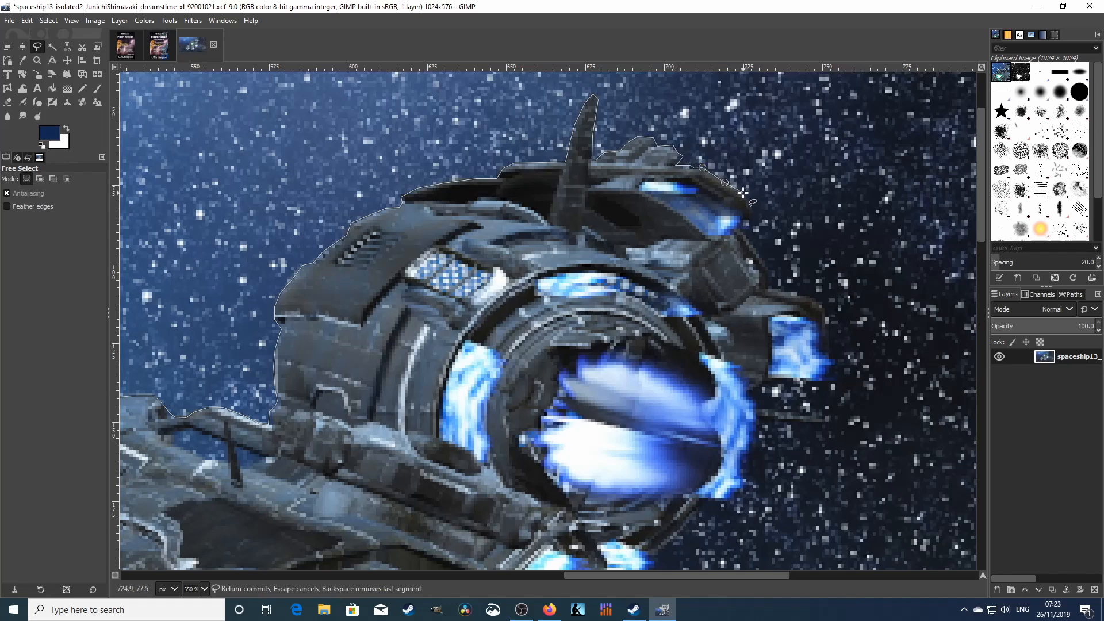
{"action": "left_click", "coordinate": [743, 192]}
{"action": "left_click", "coordinate": [751, 200]}
{"action": "left_click", "coordinate": [754, 210]}
- Outline around the blue glow and down the blue side panel to its lower corner
{"action": "left_click", "coordinate": [751, 220]}
{"action": "left_click", "coordinate": [742, 221]}
{"action": "left_click", "coordinate": [738, 230]}
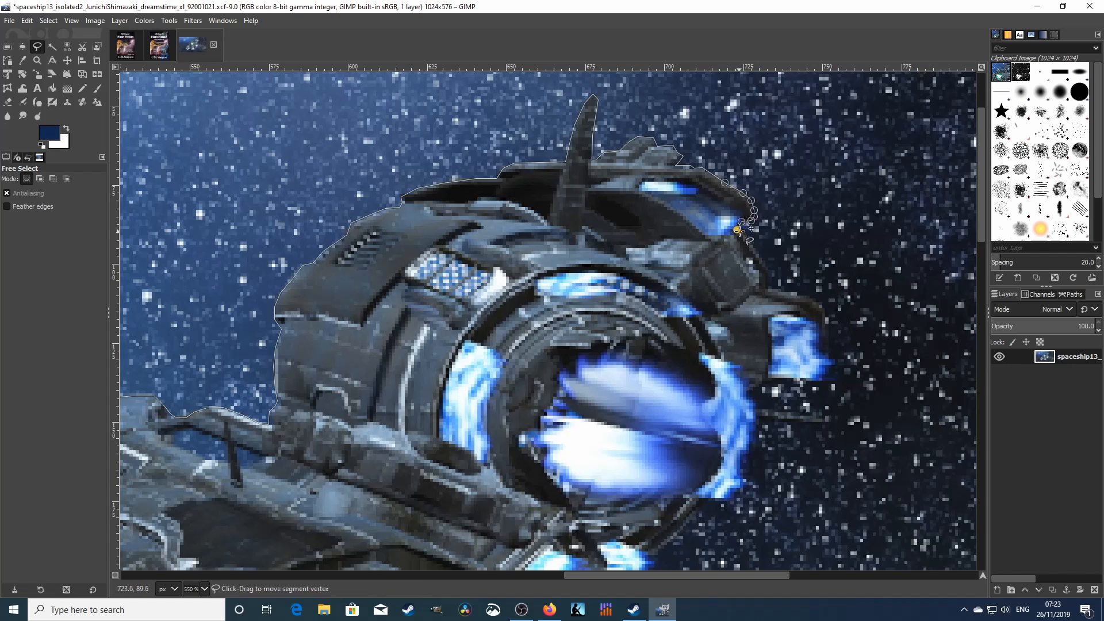
{"action": "left_click", "coordinate": [743, 233]}
{"action": "left_click", "coordinate": [751, 244]}
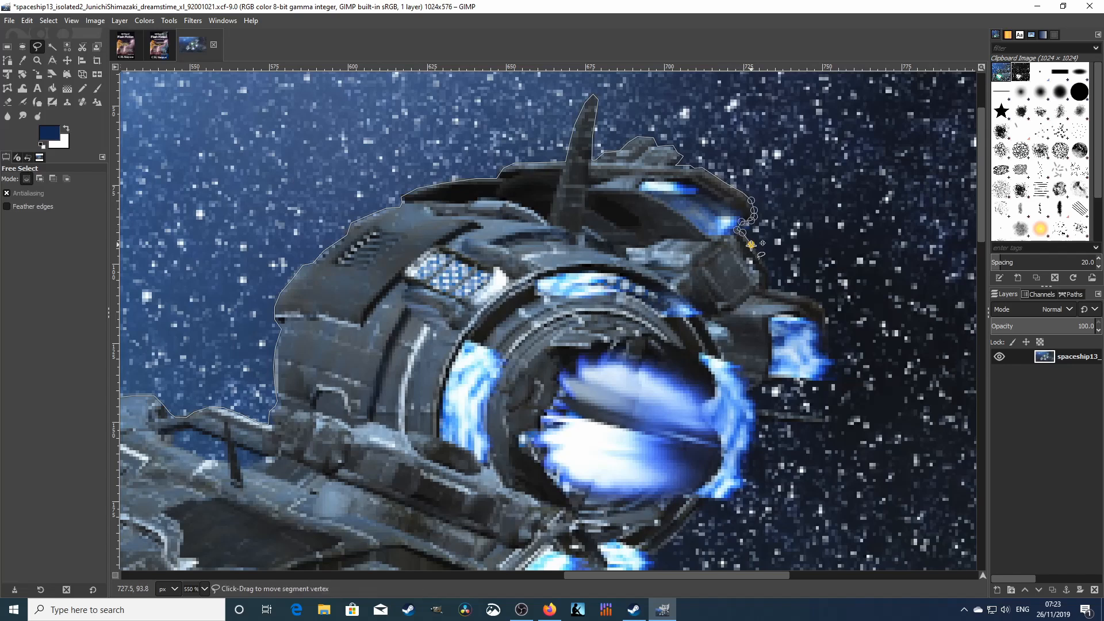
{"action": "left_click", "coordinate": [770, 267]}
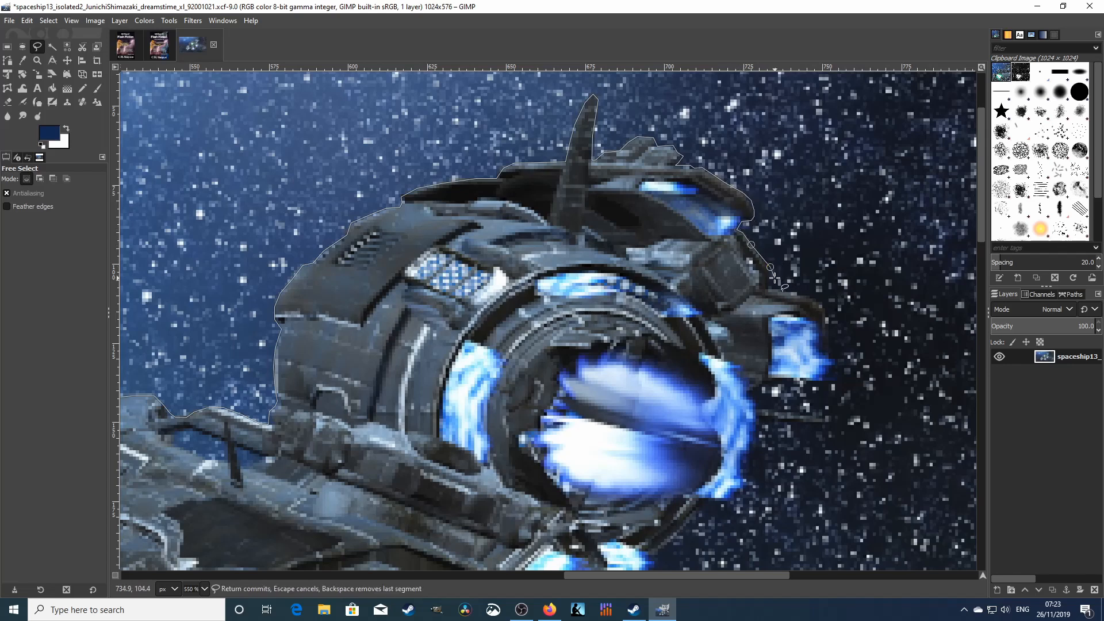
{"action": "left_click", "coordinate": [772, 279]}
{"action": "left_click", "coordinate": [770, 289]}
{"action": "left_click", "coordinate": [788, 293]}
{"action": "left_click", "coordinate": [807, 294]}
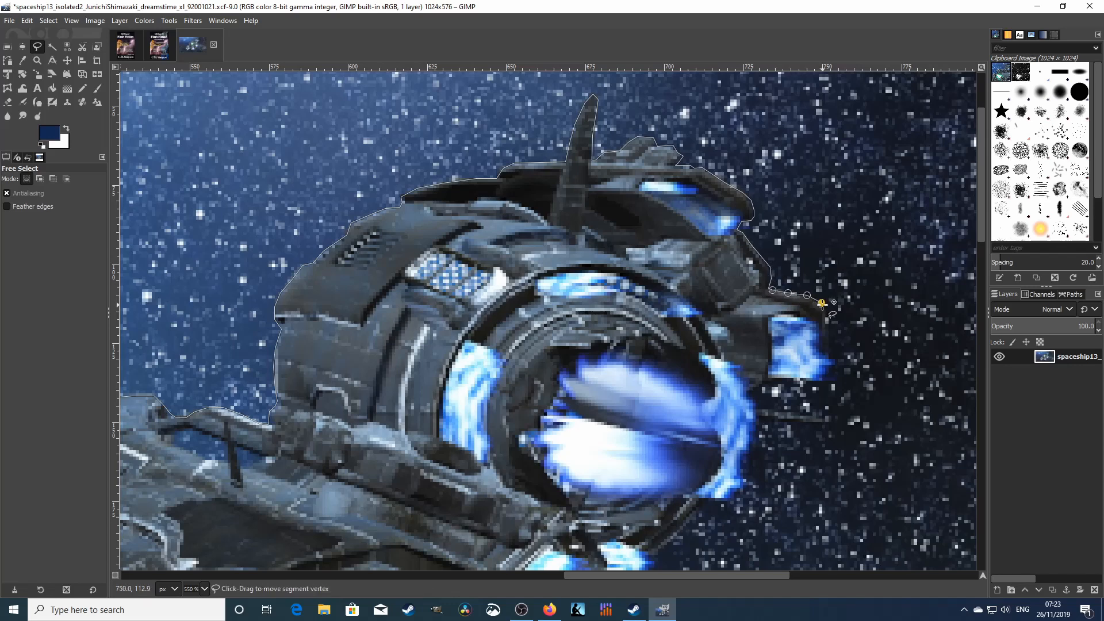
{"action": "left_click", "coordinate": [822, 307]}
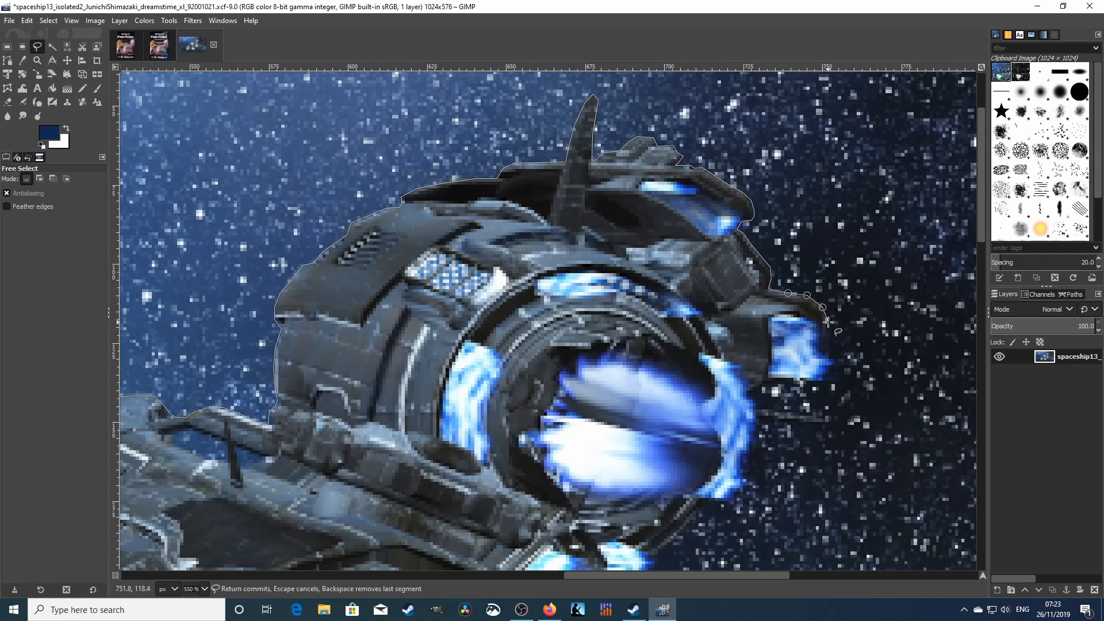
{"action": "left_click", "coordinate": [827, 325]}
{"action": "left_click", "coordinate": [830, 338]}
{"action": "left_click", "coordinate": [829, 356]}
{"action": "left_click", "coordinate": [836, 364]}
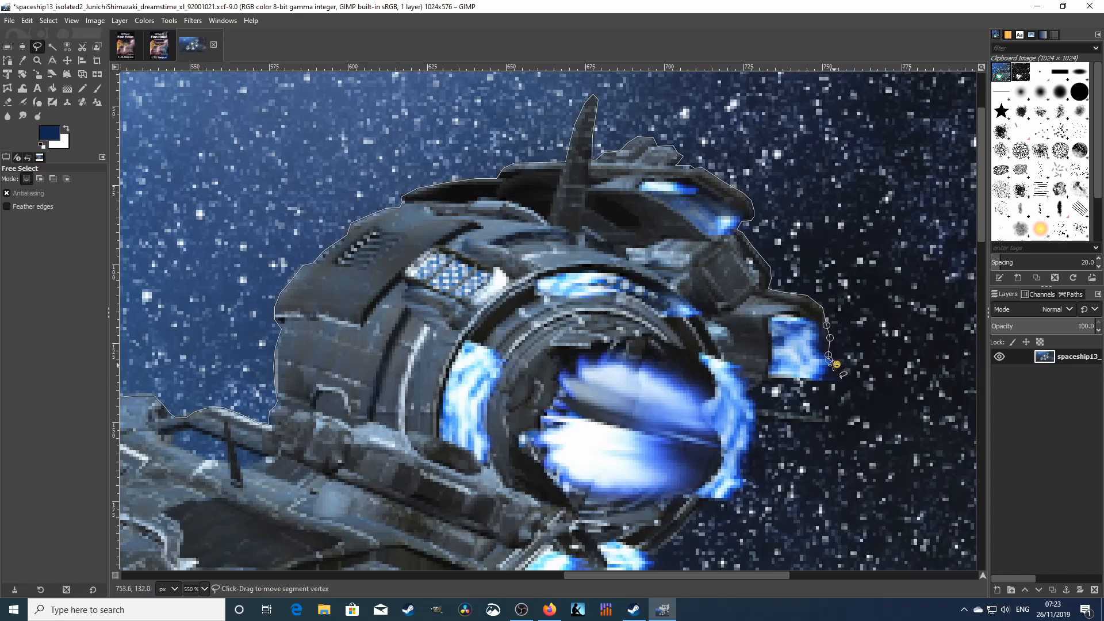
{"action": "left_click", "coordinate": [824, 377]}
{"action": "left_click", "coordinate": [818, 382]}
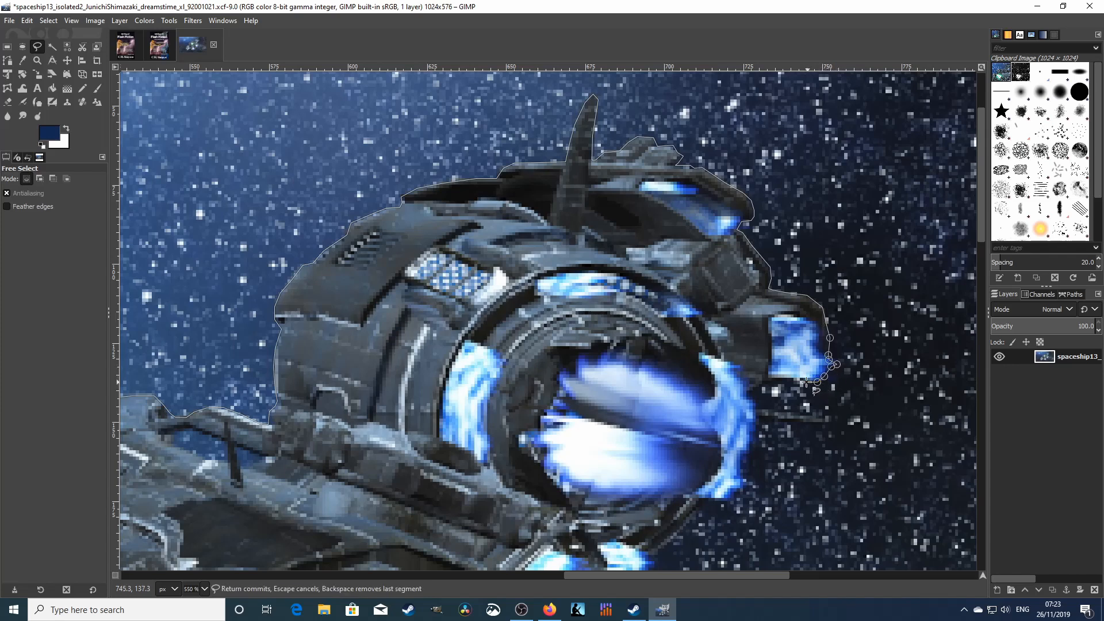
- Bring the outline under the panel, down around the exhaust, and down-left along the hull
{"action": "left_click", "coordinate": [805, 381]}
{"action": "left_click", "coordinate": [788, 381]}
{"action": "left_click", "coordinate": [775, 389]}
{"action": "left_click", "coordinate": [756, 389]}
{"action": "left_click", "coordinate": [746, 397]}
{"action": "left_click", "coordinate": [753, 404]}
{"action": "left_click", "coordinate": [756, 413]}
{"action": "left_click", "coordinate": [760, 422]}
{"action": "left_click", "coordinate": [758, 433]}
{"action": "left_click", "coordinate": [755, 440]}
{"action": "left_click", "coordinate": [754, 452]}
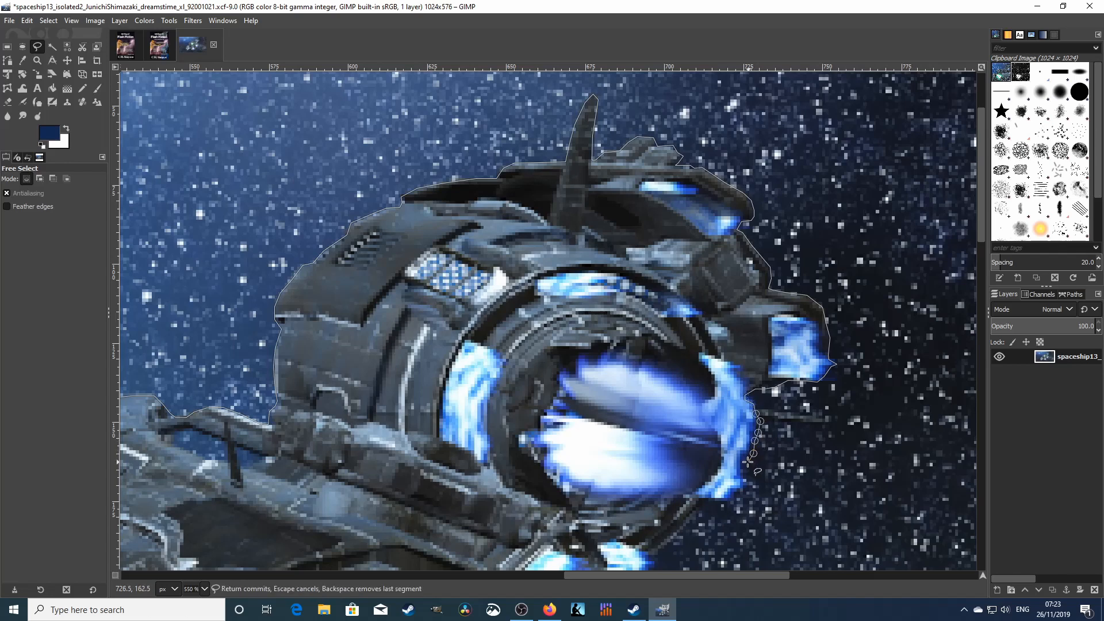
{"action": "left_click", "coordinate": [745, 460]}
{"action": "left_click", "coordinate": [742, 466]}
{"action": "left_click", "coordinate": [741, 474]}
{"action": "left_click", "coordinate": [743, 479]}
{"action": "left_click", "coordinate": [751, 484]}
{"action": "left_click", "coordinate": [739, 489]}
{"action": "left_click", "coordinate": [733, 493]}
{"action": "left_click", "coordinate": [729, 499]}
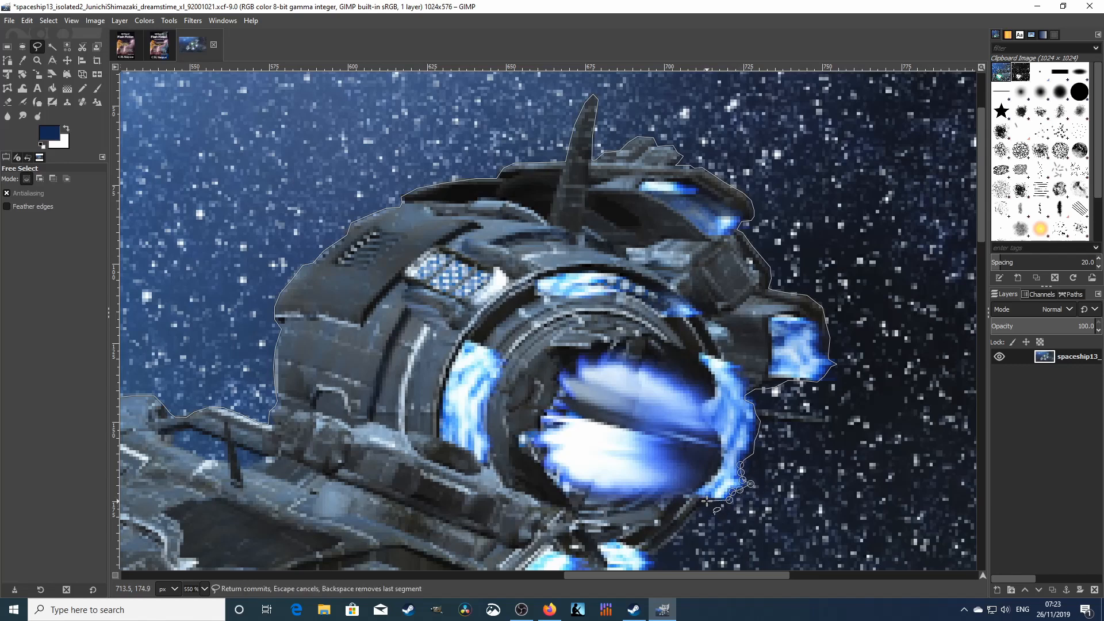
{"action": "left_click", "coordinate": [707, 502]}
{"action": "left_click", "coordinate": [699, 514]}
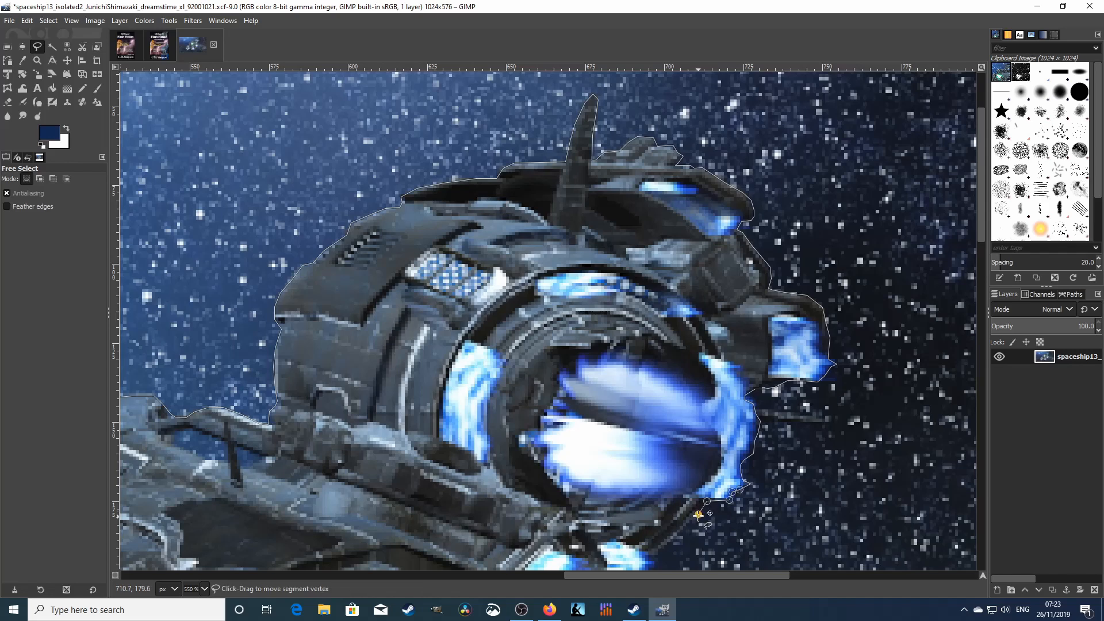
{"action": "left_click", "coordinate": [674, 541]}
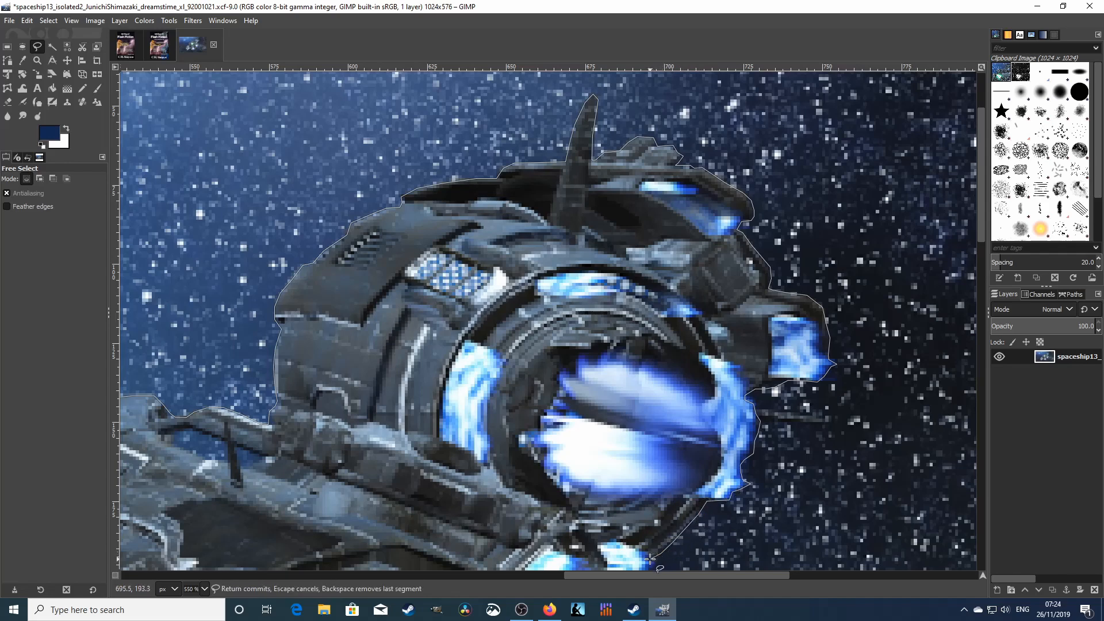
{"action": "left_click", "coordinate": [650, 558]}
- Trace the outline along the blue thruster edge and around the glow's tip
{"action": "scroll", "coordinate": [653, 535], "scroll_direction": "down", "scroll_amount": 5}
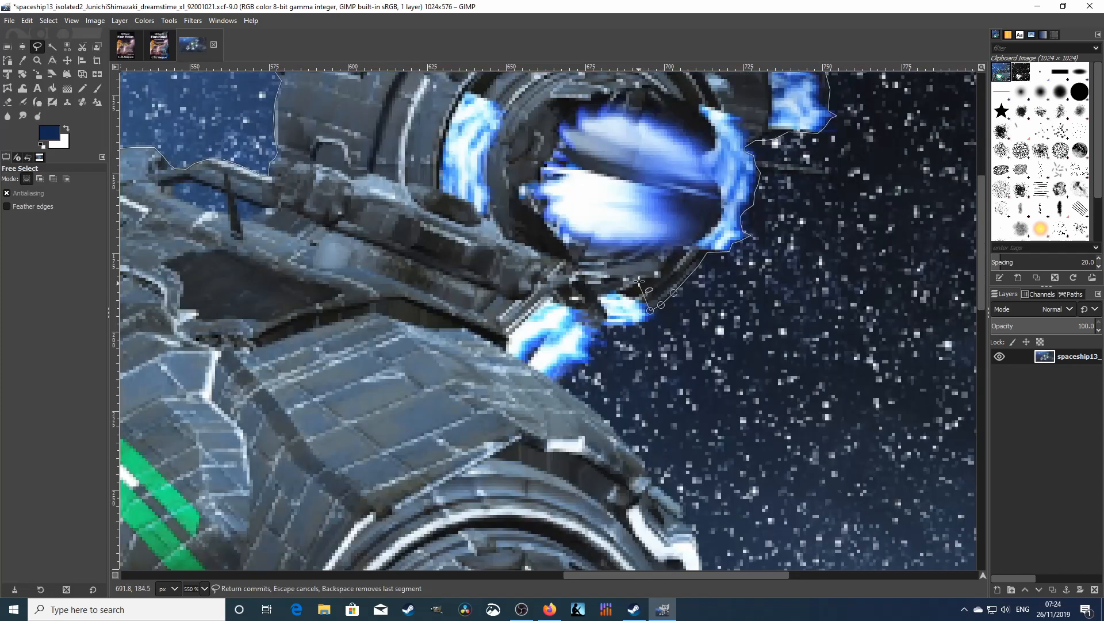
{"action": "left_click", "coordinate": [656, 315]}
{"action": "left_click", "coordinate": [648, 322]}
{"action": "left_click", "coordinate": [631, 326]}
{"action": "left_click", "coordinate": [608, 327]}
{"action": "left_click", "coordinate": [601, 328]}
{"action": "left_click", "coordinate": [597, 336]}
{"action": "left_click", "coordinate": [608, 345]}
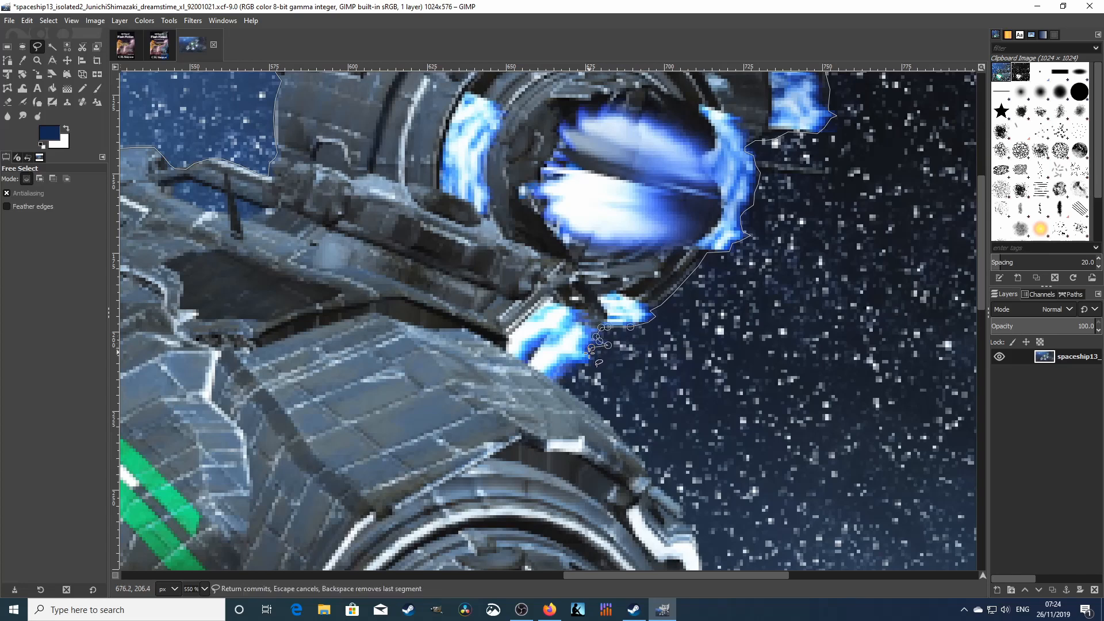
{"action": "left_click", "coordinate": [591, 349]}
{"action": "left_click", "coordinate": [595, 360]}
{"action": "left_click", "coordinate": [589, 365]}
{"action": "left_click", "coordinate": [581, 370]}
{"action": "left_click", "coordinate": [573, 380]}
{"action": "left_click", "coordinate": [563, 384]}
- Continue the outline down-right along the hull edge onto the engine rim
{"action": "left_click", "coordinate": [620, 441]}
{"action": "left_click", "coordinate": [639, 455]}
{"action": "left_click", "coordinate": [648, 467]}
{"action": "left_click", "coordinate": [650, 477]}
{"action": "left_click", "coordinate": [656, 488]}
{"action": "left_click", "coordinate": [676, 503]}
{"action": "left_click", "coordinate": [682, 510]}
{"action": "left_click", "coordinate": [683, 521]}
- Trace down the engine rim's edge, nudging the last point onto the edge
{"action": "scroll", "coordinate": [699, 283], "scroll_direction": "down", "scroll_amount": 5}
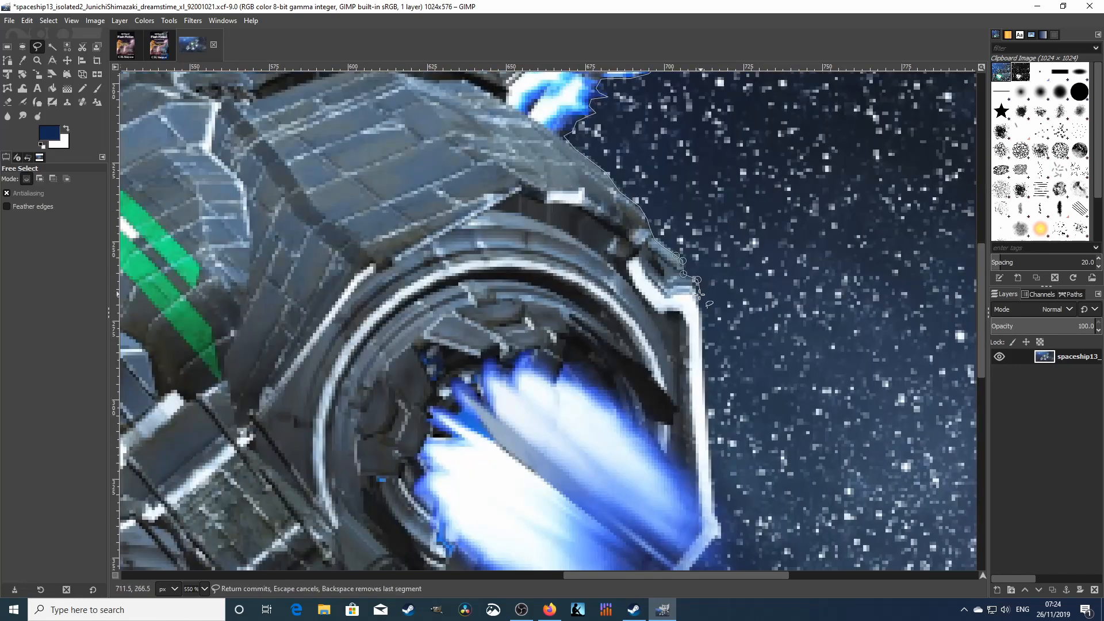
{"action": "left_click", "coordinate": [697, 295]}
{"action": "left_click", "coordinate": [701, 309]}
{"action": "left_click", "coordinate": [712, 487]}
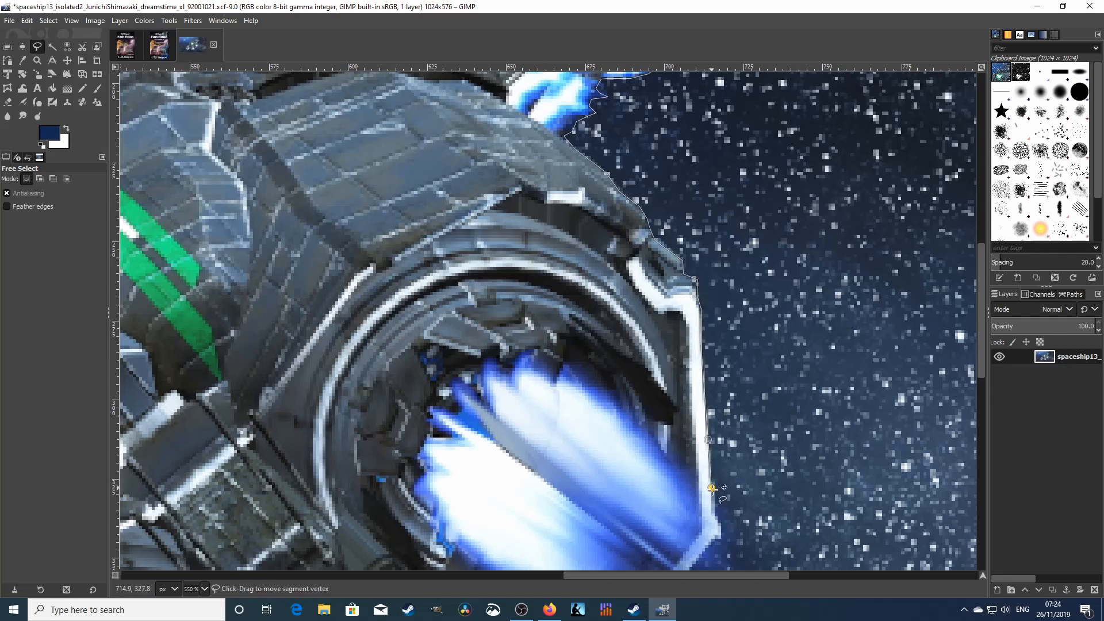
{"action": "left_click", "coordinate": [716, 524]}
{"action": "left_click_drag", "start_coordinate": [716, 523], "coordinate": [726, 524]}
- Wrap the outline around the engine's bottom corner and along the lower rim edge
{"action": "scroll", "coordinate": [724, 552], "scroll_direction": "down", "scroll_amount": 3}
{"action": "left_click", "coordinate": [722, 428]}
{"action": "left_click", "coordinate": [716, 436]}
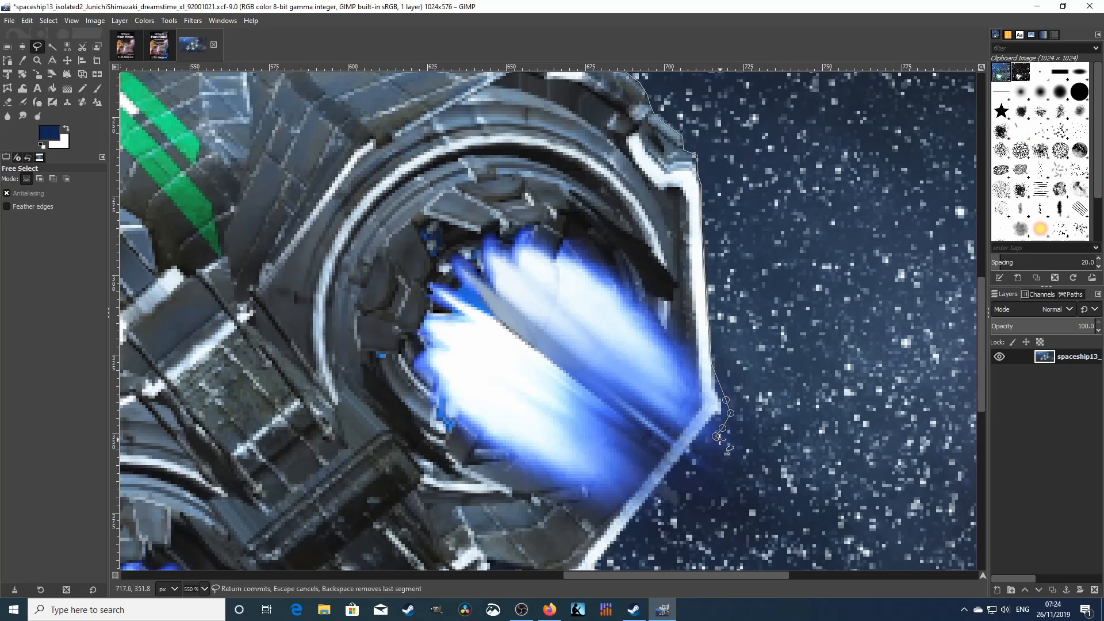
{"action": "left_click", "coordinate": [733, 447]}
{"action": "left_click", "coordinate": [698, 443]}
{"action": "left_click", "coordinate": [689, 448]}
{"action": "left_click", "coordinate": [726, 481]}
{"action": "left_click", "coordinate": [685, 455]}
{"action": "left_click", "coordinate": [597, 568]}
{"action": "scroll", "coordinate": [598, 566], "scroll_direction": "down", "scroll_amount": 5}
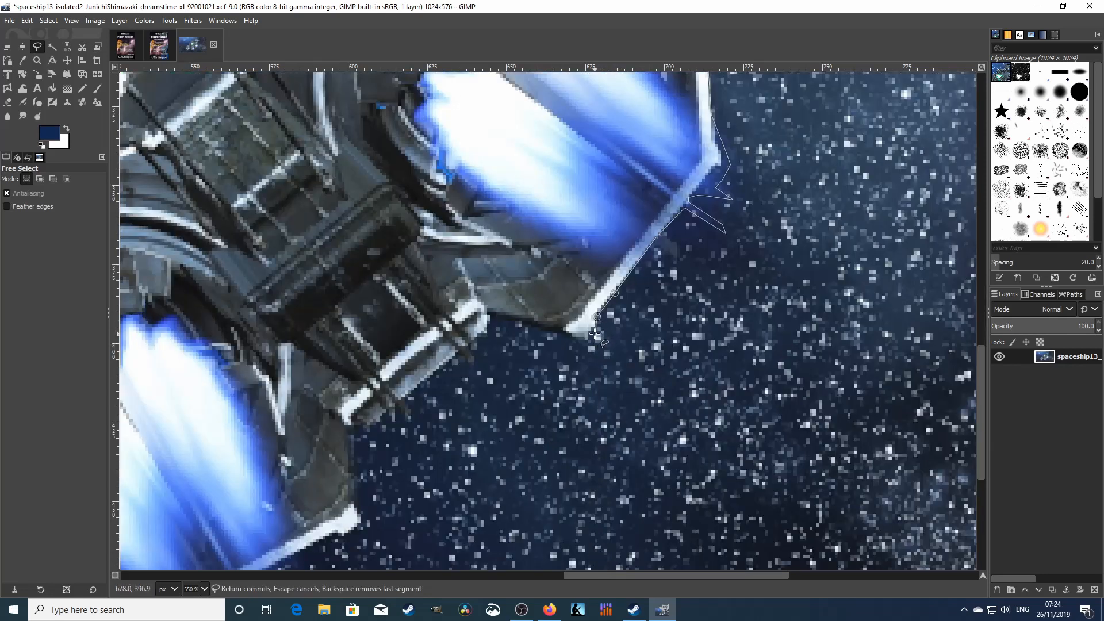
- Trace the Free Select outline leftward along the lower hull edge and down past the hull step
{"action": "left_click", "coordinate": [561, 335]}
{"action": "left_click", "coordinate": [539, 327]}
{"action": "left_click", "coordinate": [517, 323]}
{"action": "left_click", "coordinate": [496, 319]}
{"action": "left_click", "coordinate": [486, 340]}
{"action": "left_click", "coordinate": [478, 347]}
{"action": "left_click", "coordinate": [473, 362]}
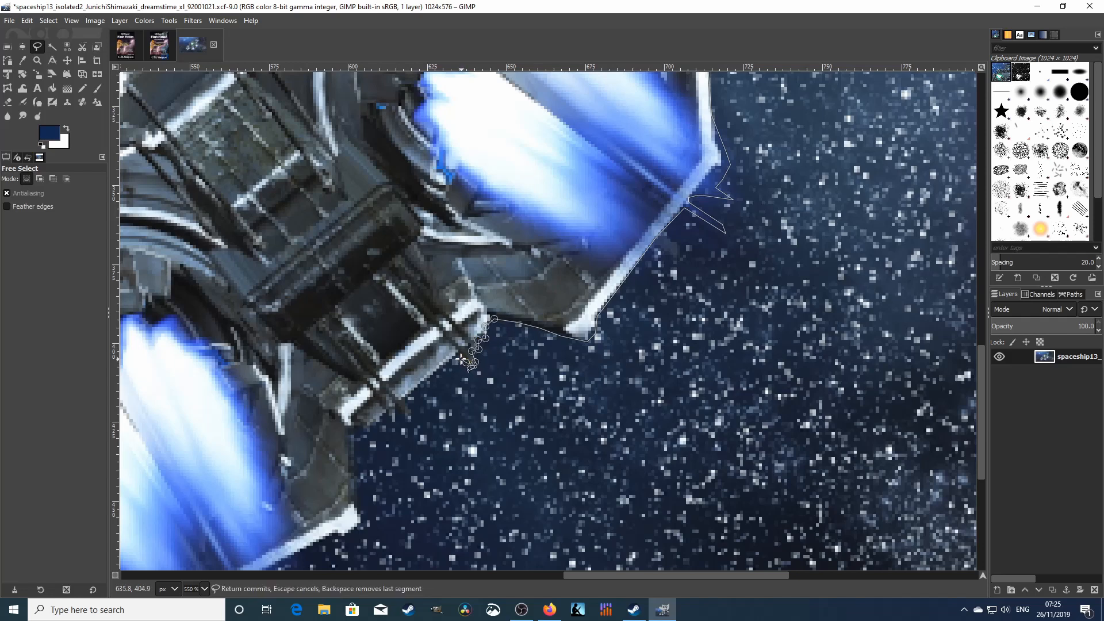
{"action": "left_click", "coordinate": [451, 358]}
- Carry the outline around the small hull spikes and jagged edge, continuing left along the hull
{"action": "left_click", "coordinate": [405, 404]}
{"action": "left_click", "coordinate": [412, 413]}
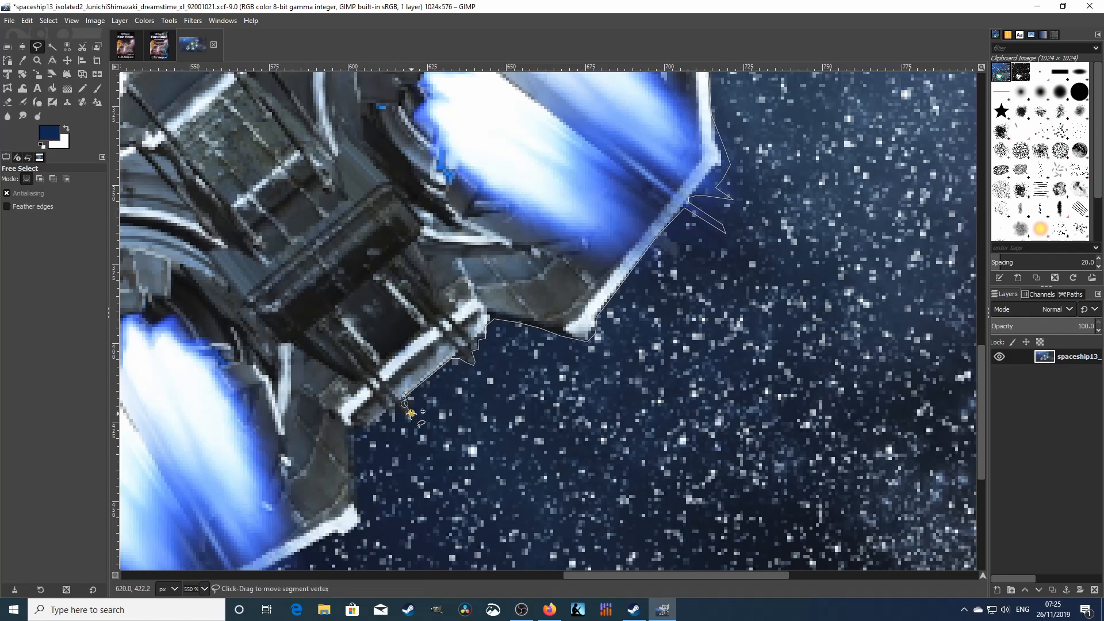
{"action": "left_click", "coordinate": [396, 407]}
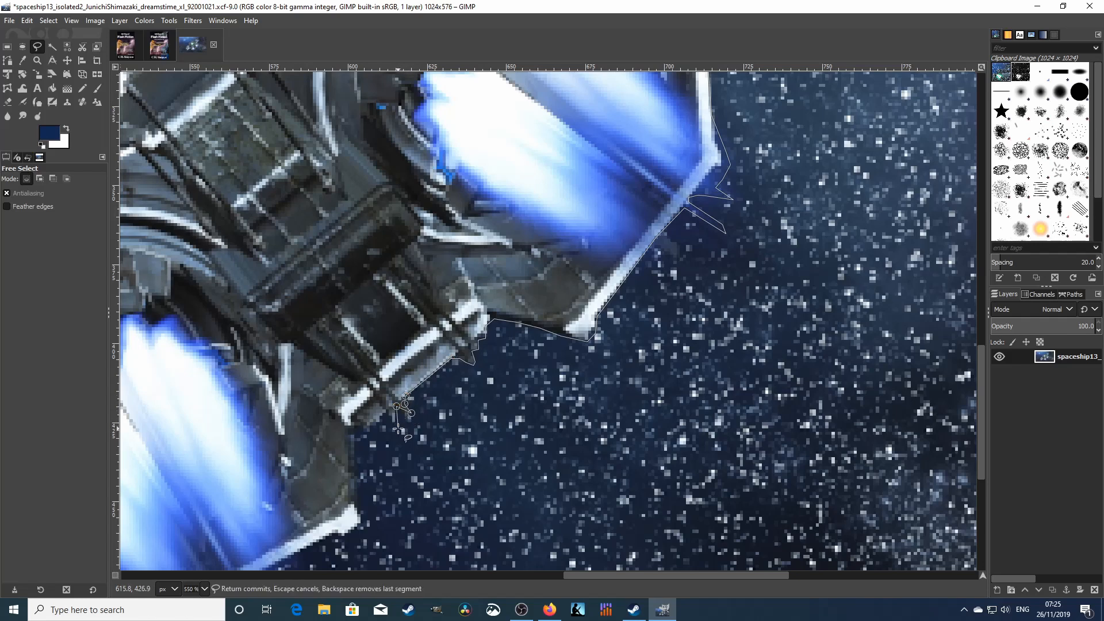
{"action": "left_click", "coordinate": [398, 428]}
{"action": "left_click", "coordinate": [388, 414]}
{"action": "left_click", "coordinate": [379, 424]}
{"action": "left_click", "coordinate": [369, 431]}
{"action": "left_click", "coordinate": [351, 429]}
- Trace the outline down the lower engine's side to near its bottom
{"action": "left_click", "coordinate": [359, 452]}
{"action": "left_click", "coordinate": [355, 473]}
{"action": "left_click", "coordinate": [356, 490]}
{"action": "left_click", "coordinate": [362, 522]}
{"action": "left_click", "coordinate": [356, 531]}
{"action": "left_click", "coordinate": [340, 537]}
{"action": "left_click", "coordinate": [329, 539]}
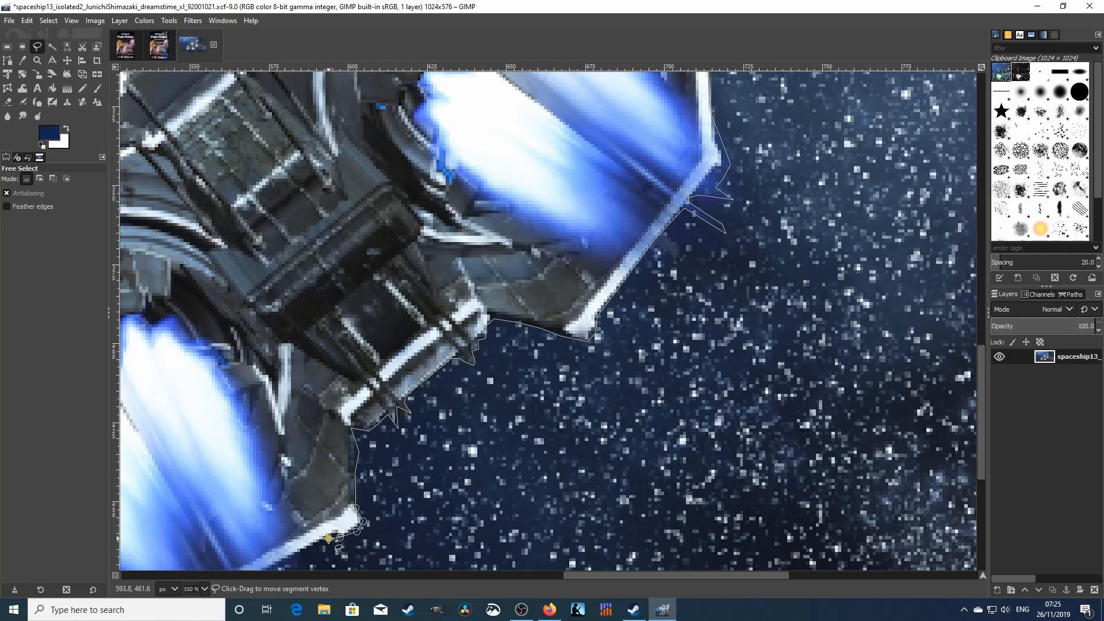
- Follow the outline along the lower engine's bottom edge to its bottom corner
{"action": "scroll", "coordinate": [329, 538], "scroll_direction": "down", "scroll_amount": 3}
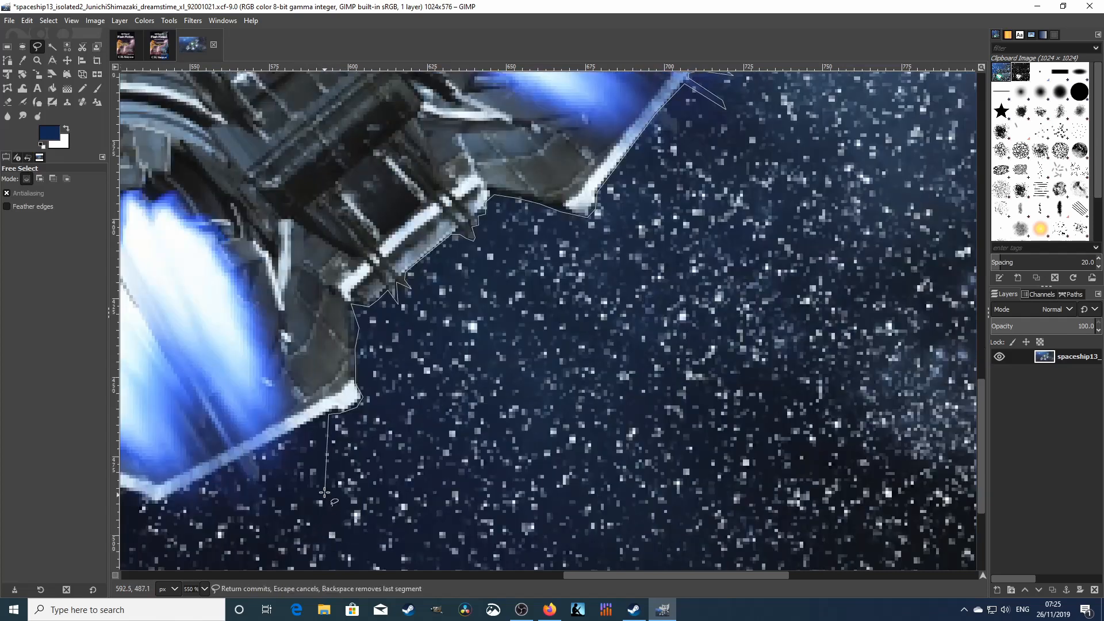
{"action": "left_click", "coordinate": [310, 420]}
{"action": "left_click", "coordinate": [263, 445]}
{"action": "left_click", "coordinate": [227, 465]}
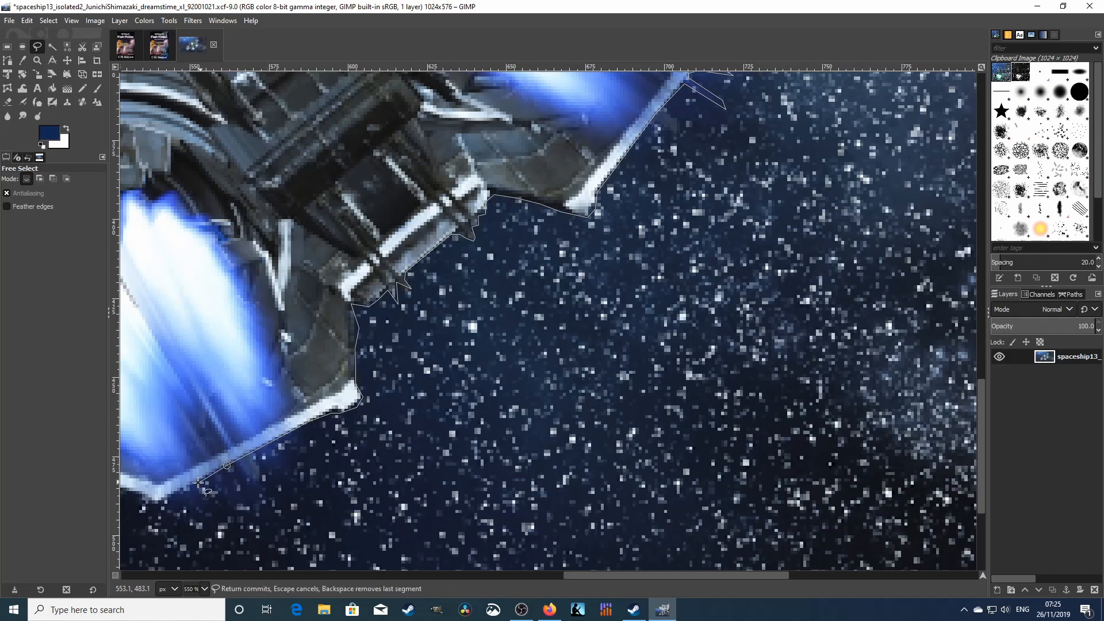
{"action": "left_click", "coordinate": [147, 501]}
{"action": "left_click", "coordinate": [141, 495]}
- Continue the outline along the engine's underside and up-left along its edge
{"action": "left_click_drag", "start_coordinate": [601, 578], "coordinate": [461, 578]}
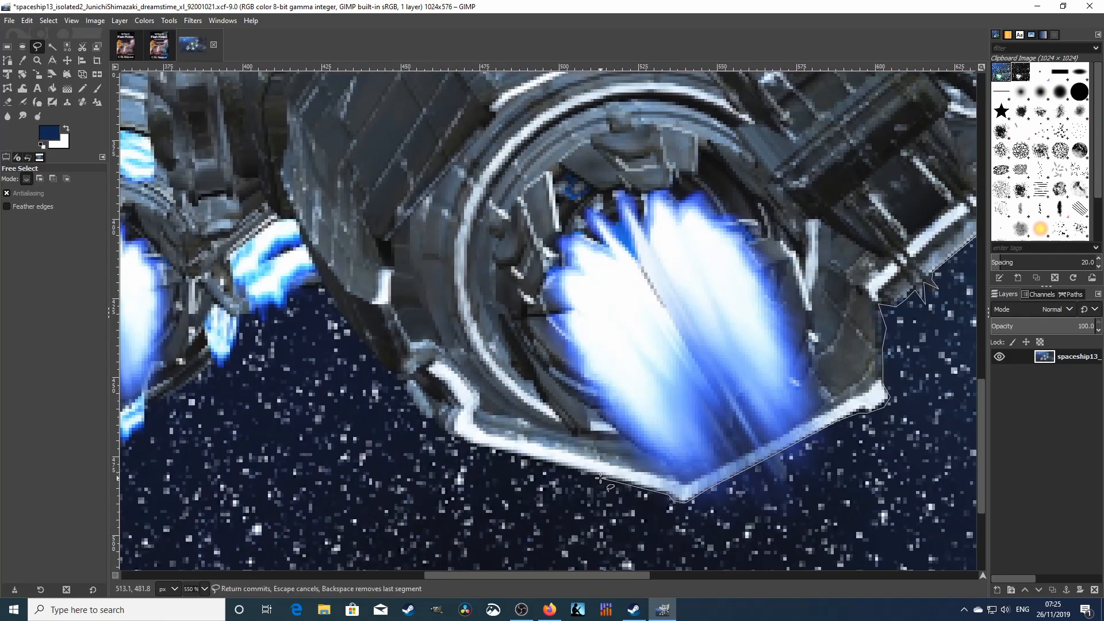
{"action": "left_click", "coordinate": [536, 459]}
{"action": "left_click", "coordinate": [451, 437]}
{"action": "left_click", "coordinate": [406, 382]}
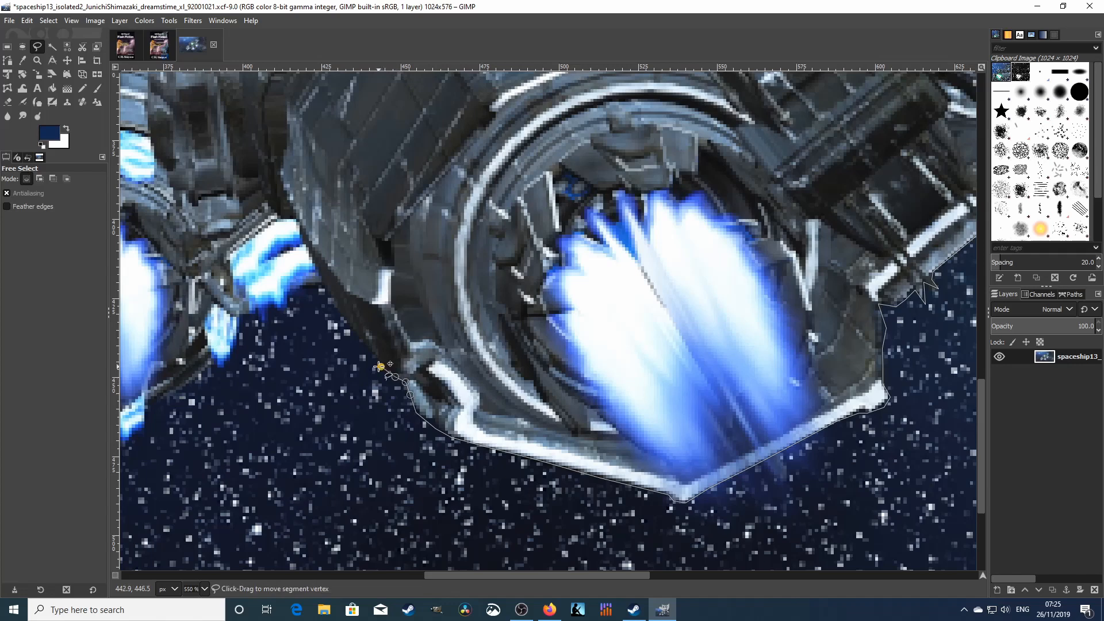
{"action": "left_click", "coordinate": [341, 316]}
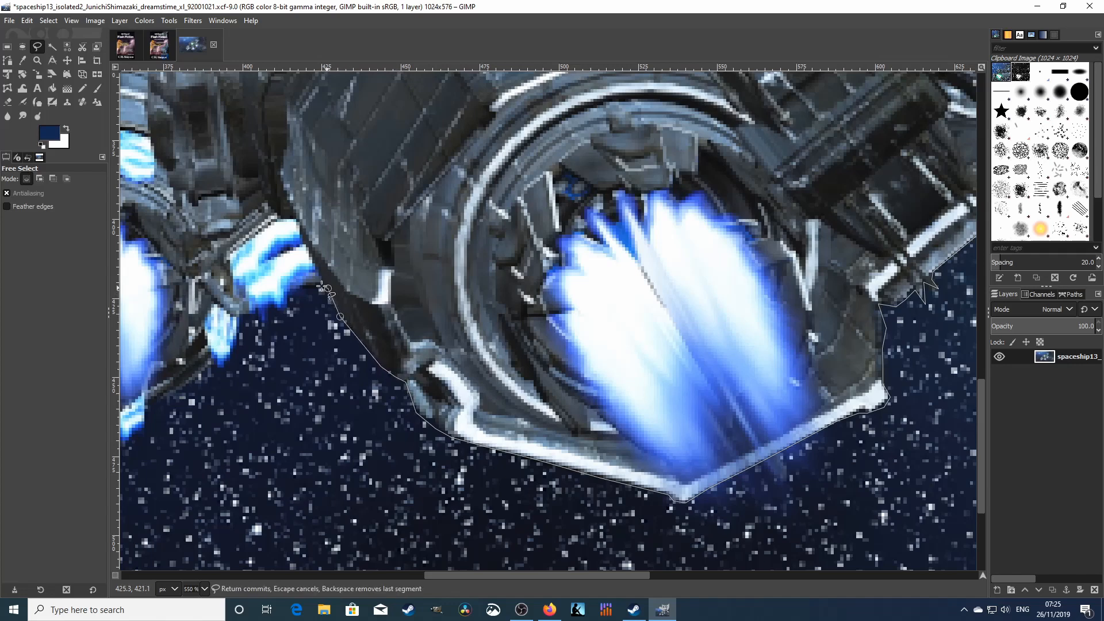
- Trace the outline down and left along the hull's lower edge
{"action": "left_click", "coordinate": [303, 289]}
{"action": "left_click", "coordinate": [294, 294]}
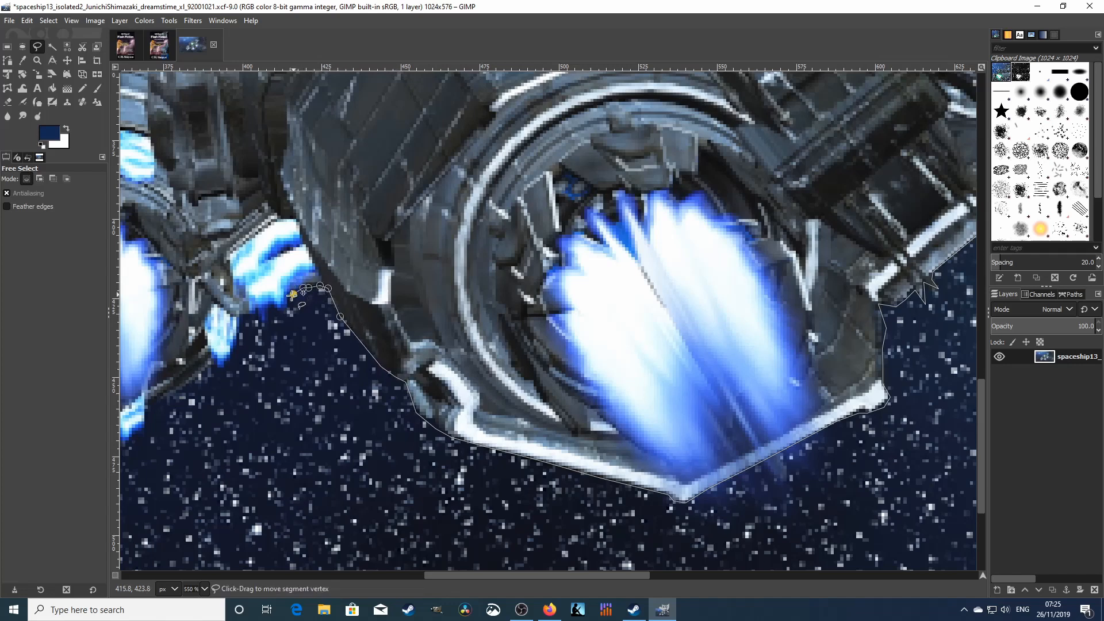
{"action": "left_click", "coordinate": [290, 302]}
{"action": "left_click", "coordinate": [284, 311]}
{"action": "left_click", "coordinate": [272, 305]}
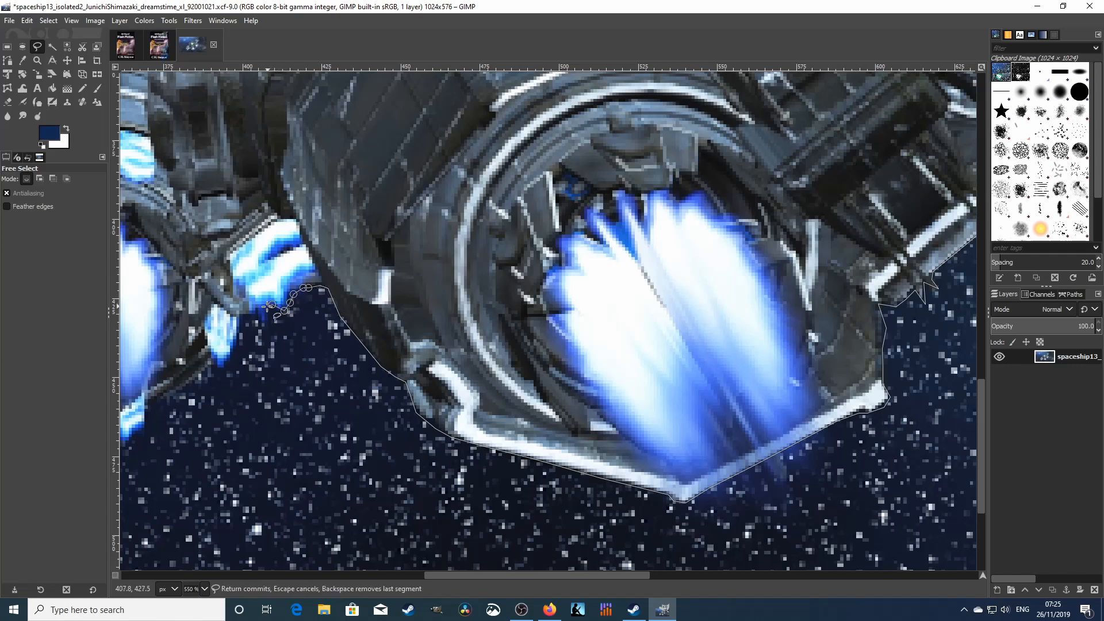
{"action": "left_click", "coordinate": [268, 308]}
{"action": "left_click", "coordinate": [268, 322]}
{"action": "left_click", "coordinate": [257, 318]}
- Follow the blue-lit hull edge with the outline, extending it left
{"action": "left_click", "coordinate": [244, 322]}
{"action": "left_click", "coordinate": [237, 341]}
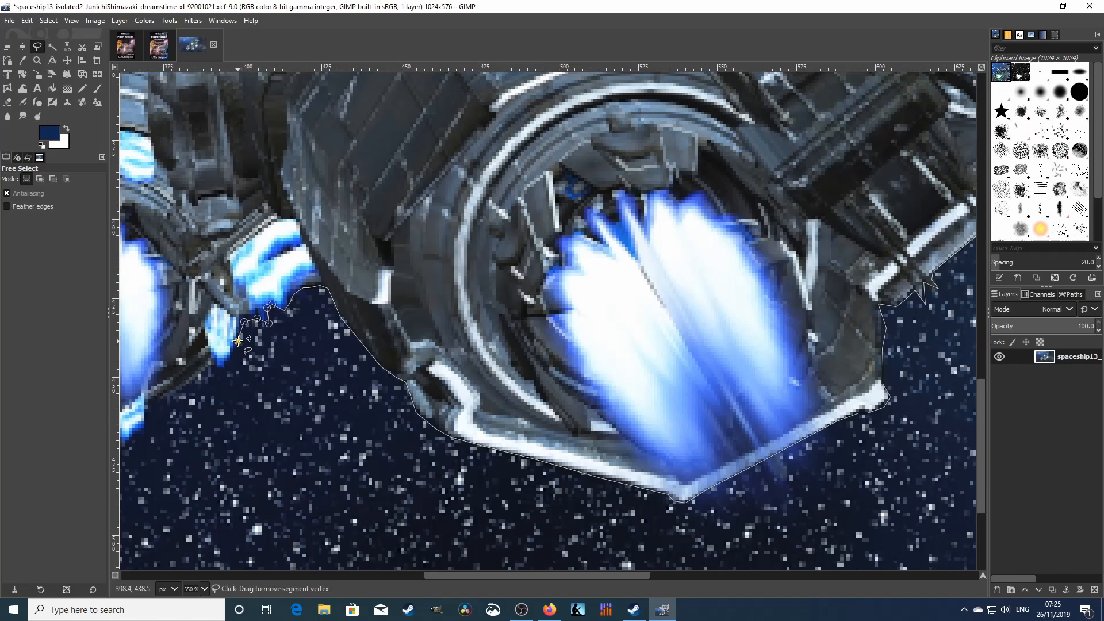
{"action": "left_click", "coordinate": [231, 361]}
{"action": "left_click", "coordinate": [225, 368]}
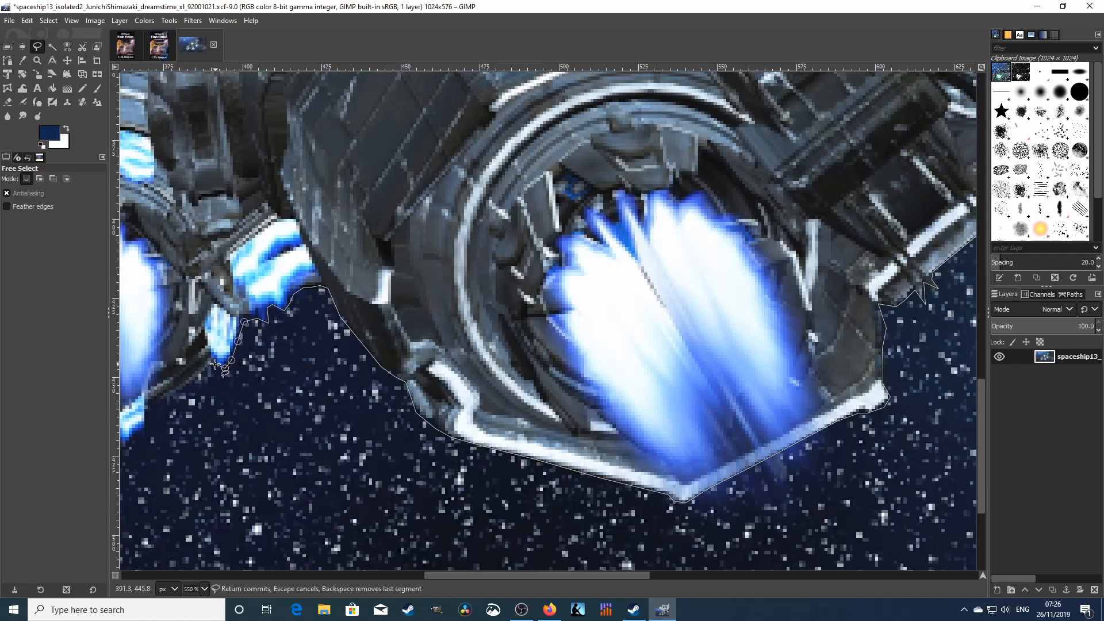
{"action": "left_click", "coordinate": [215, 364]}
- Extend the outline down-left past the engine to the ship's lower left
{"action": "left_click", "coordinate": [171, 397]}
{"action": "left_click", "coordinate": [161, 402]}
{"action": "left_click", "coordinate": [149, 402]}
{"action": "left_click", "coordinate": [145, 412]}
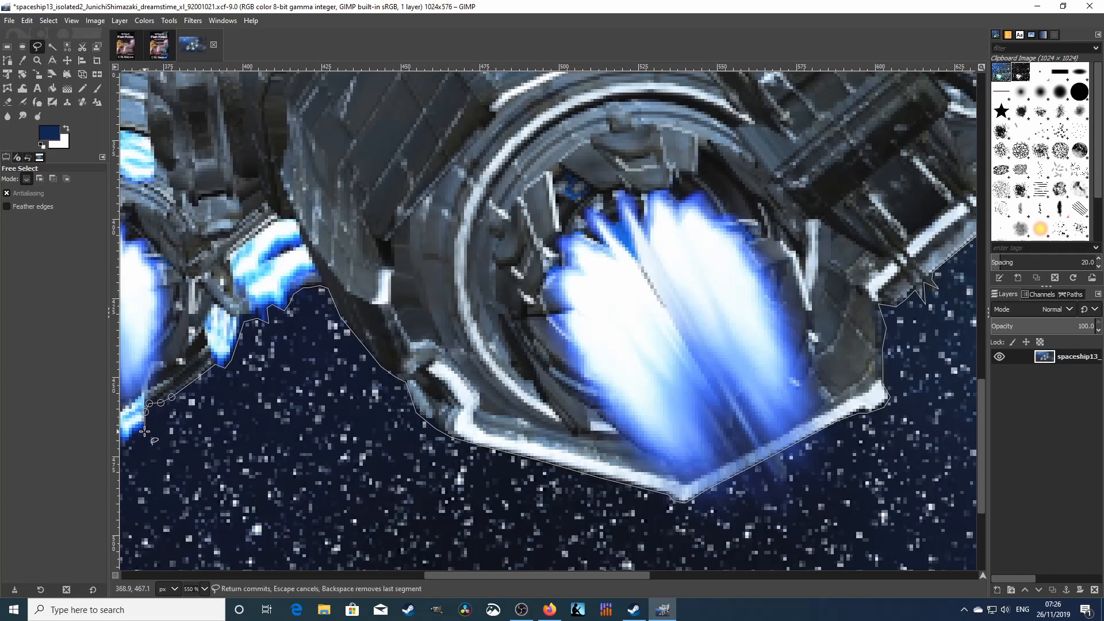
{"action": "left_click", "coordinate": [129, 443]}
- Continue the outline beside the left engine pod and around the thin strut beneath it
{"action": "left_click_drag", "start_coordinate": [436, 575], "coordinate": [340, 575]}
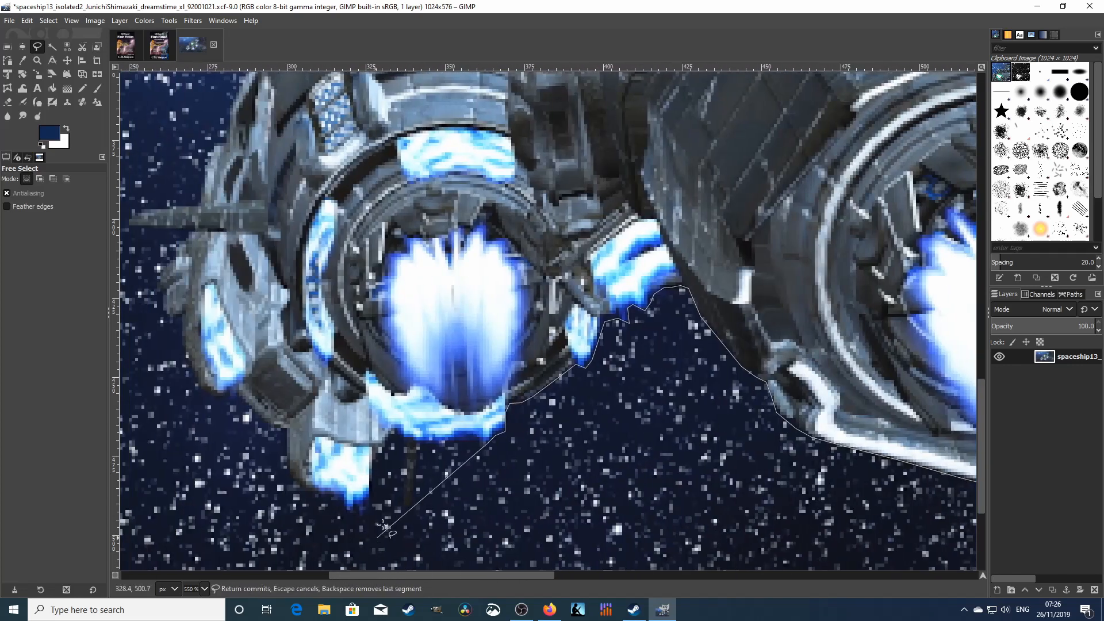
{"action": "left_click", "coordinate": [475, 442]}
{"action": "left_click", "coordinate": [456, 440]}
{"action": "left_click", "coordinate": [418, 442]}
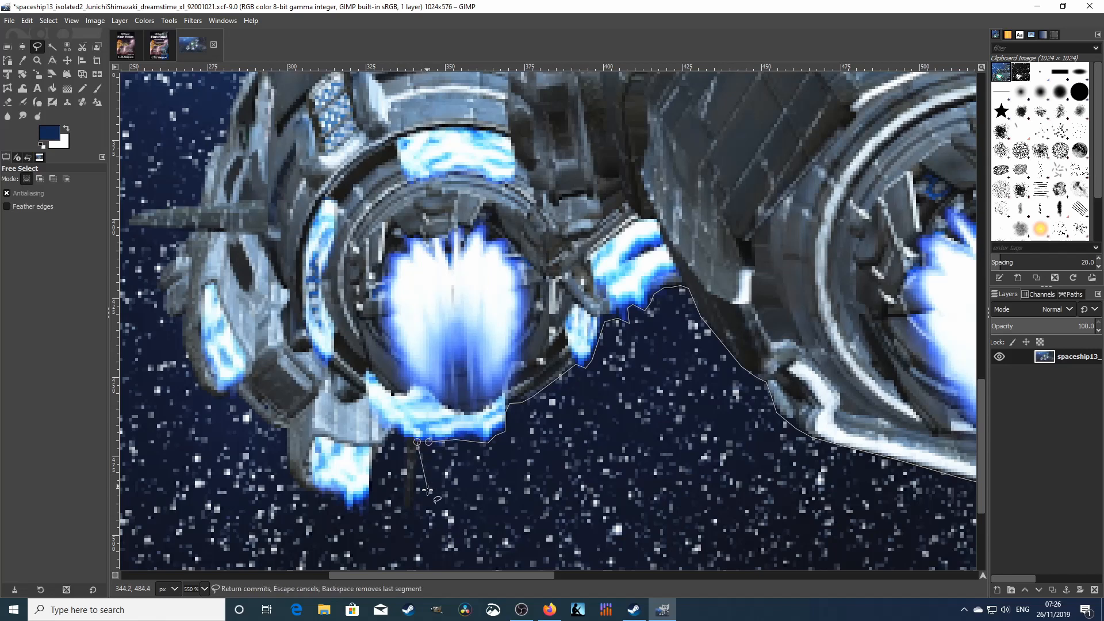
{"action": "left_click", "coordinate": [409, 512]}
{"action": "left_click", "coordinate": [396, 431]}
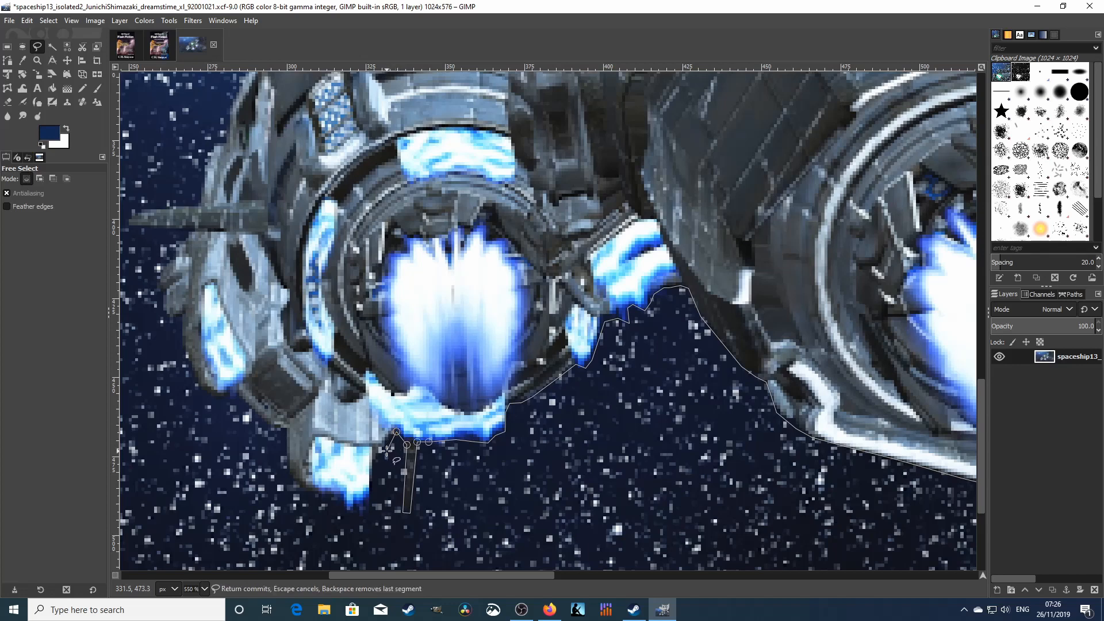
- Wrap the outline down, under and up-left around the left engine's glow
{"action": "left_click", "coordinate": [378, 465]}
{"action": "left_click", "coordinate": [371, 483]}
{"action": "left_click", "coordinate": [369, 500]}
{"action": "left_click", "coordinate": [356, 510]}
{"action": "left_click", "coordinate": [343, 510]}
{"action": "left_click", "coordinate": [327, 494]}
{"action": "left_click", "coordinate": [306, 491]}
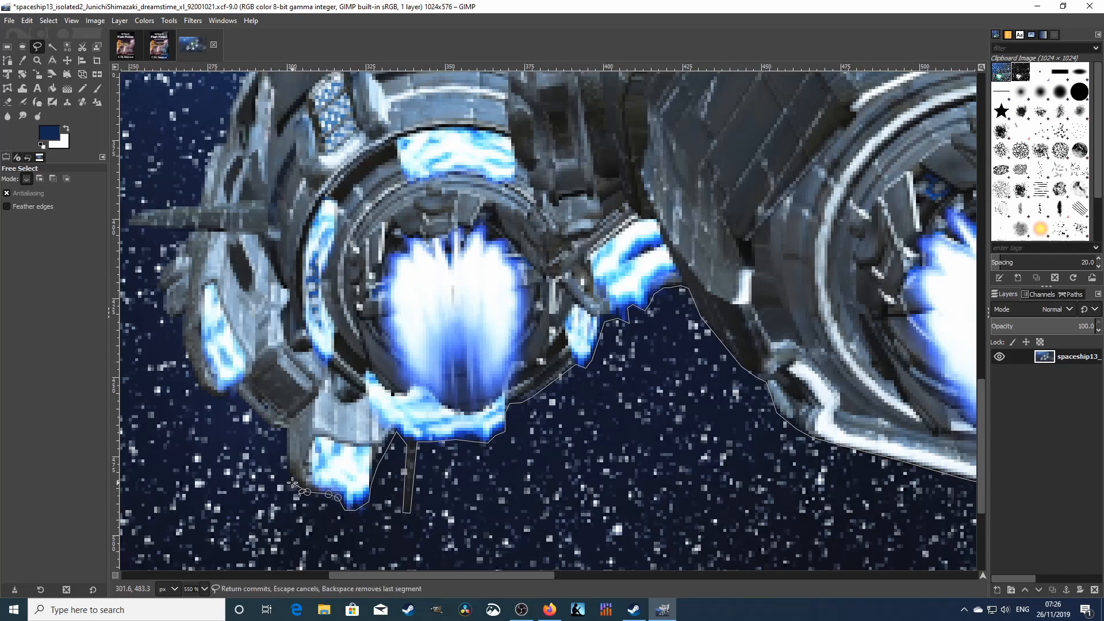
{"action": "left_click", "coordinate": [292, 483]}
{"action": "left_click", "coordinate": [283, 463]}
- Trace the outline along the pod's hull edge and up its outer hull
{"action": "left_click", "coordinate": [275, 428]}
{"action": "left_click", "coordinate": [263, 427]}
{"action": "left_click", "coordinate": [246, 405]}
{"action": "left_click", "coordinate": [238, 396]}
{"action": "left_click", "coordinate": [228, 399]}
{"action": "left_click", "coordinate": [212, 397]}
{"action": "left_click", "coordinate": [199, 388]}
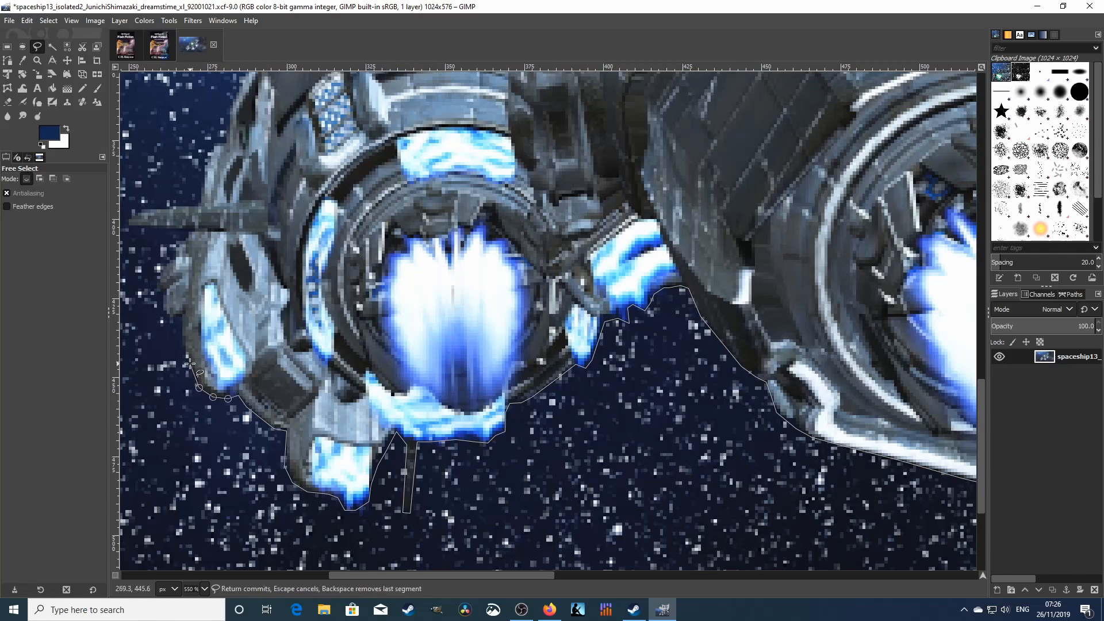
{"action": "left_click", "coordinate": [189, 363]}
{"action": "left_click", "coordinate": [184, 345]}
- Carry the outline upward along the hull's left side
{"action": "left_click", "coordinate": [182, 317]}
{"action": "left_click", "coordinate": [170, 316]}
{"action": "left_click", "coordinate": [162, 306]}
{"action": "left_click", "coordinate": [154, 295]}
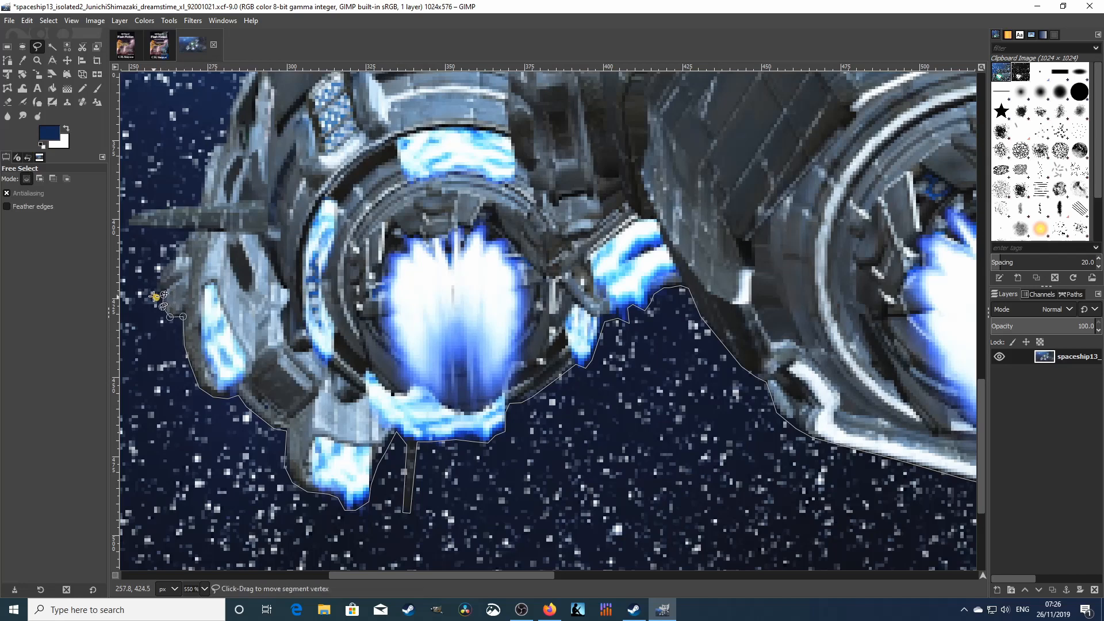
{"action": "left_click", "coordinate": [167, 292]}
{"action": "left_click", "coordinate": [156, 280]}
{"action": "left_click", "coordinate": [159, 269]}
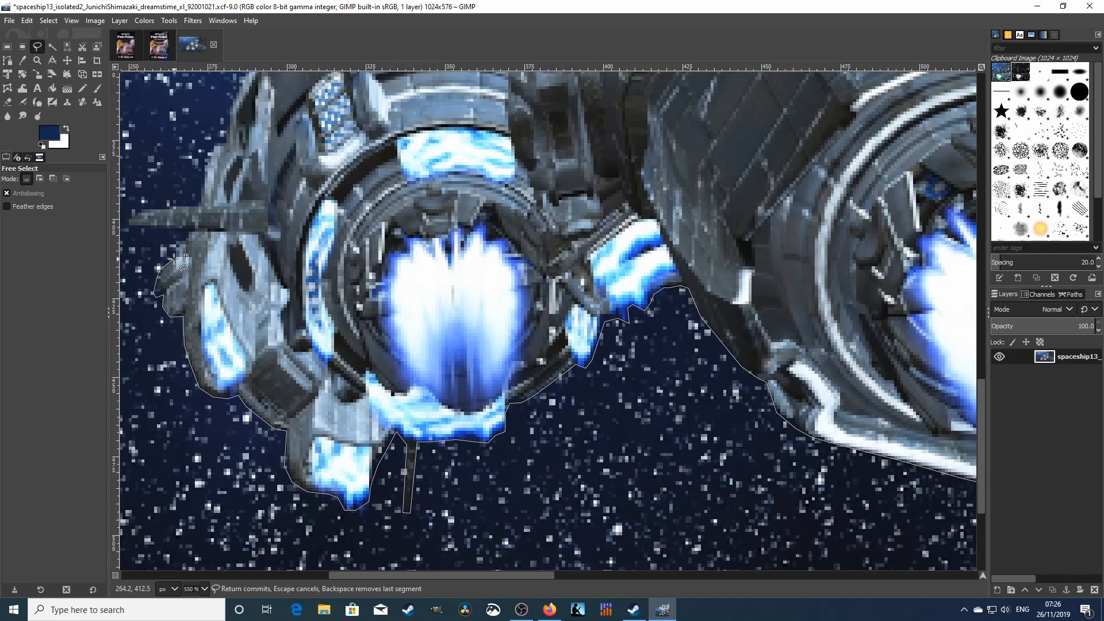
{"action": "left_click", "coordinate": [175, 252]}
{"action": "left_click", "coordinate": [181, 241]}
{"action": "left_click", "coordinate": [190, 230]}
- Outline around the spike's tip and along the pod's top edge
{"action": "left_click", "coordinate": [129, 226]}
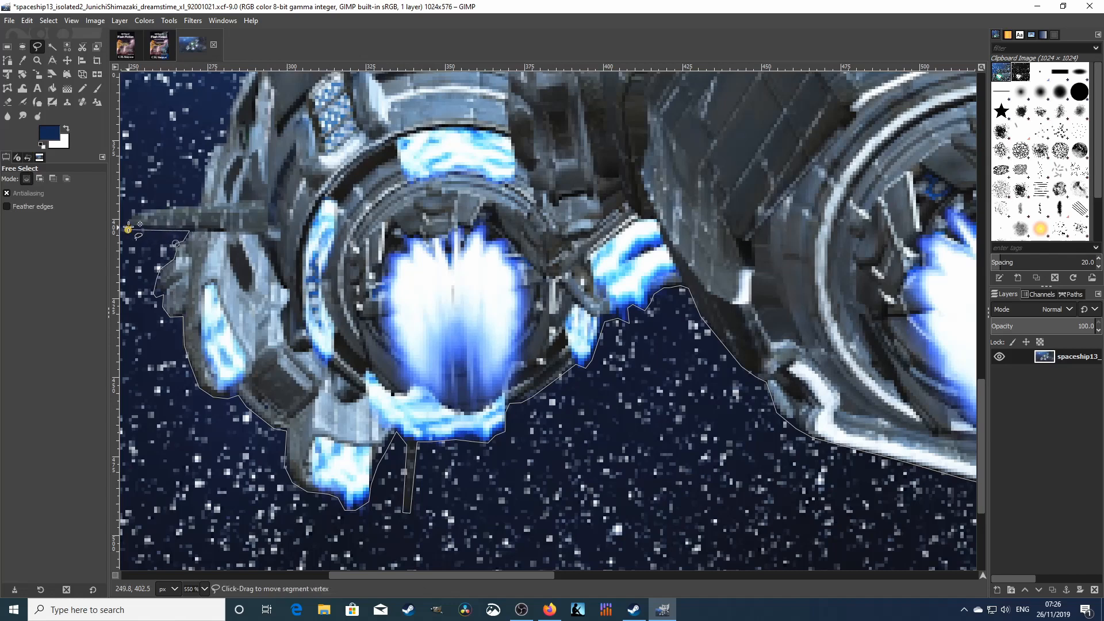
{"action": "left_click", "coordinate": [130, 221]}
{"action": "left_click", "coordinate": [141, 210]}
{"action": "left_click", "coordinate": [162, 207]}
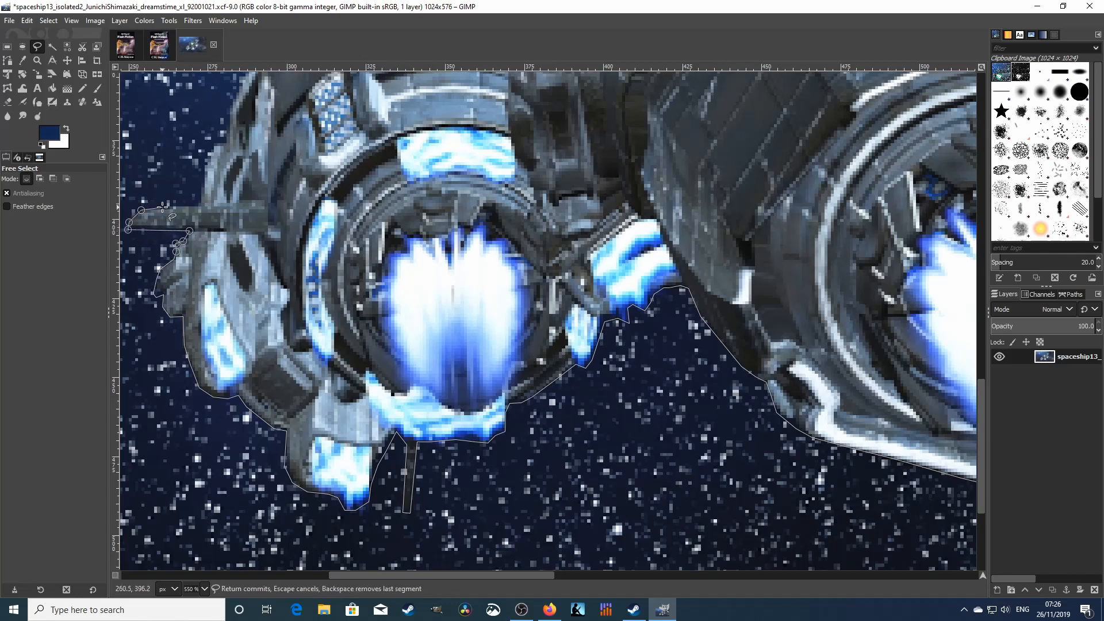
{"action": "left_click", "coordinate": [200, 206]}
- Extend the outline up the hull edge to the top of the pod
{"action": "left_click", "coordinate": [203, 192]}
{"action": "left_click", "coordinate": [207, 158]}
{"action": "left_click", "coordinate": [226, 142]}
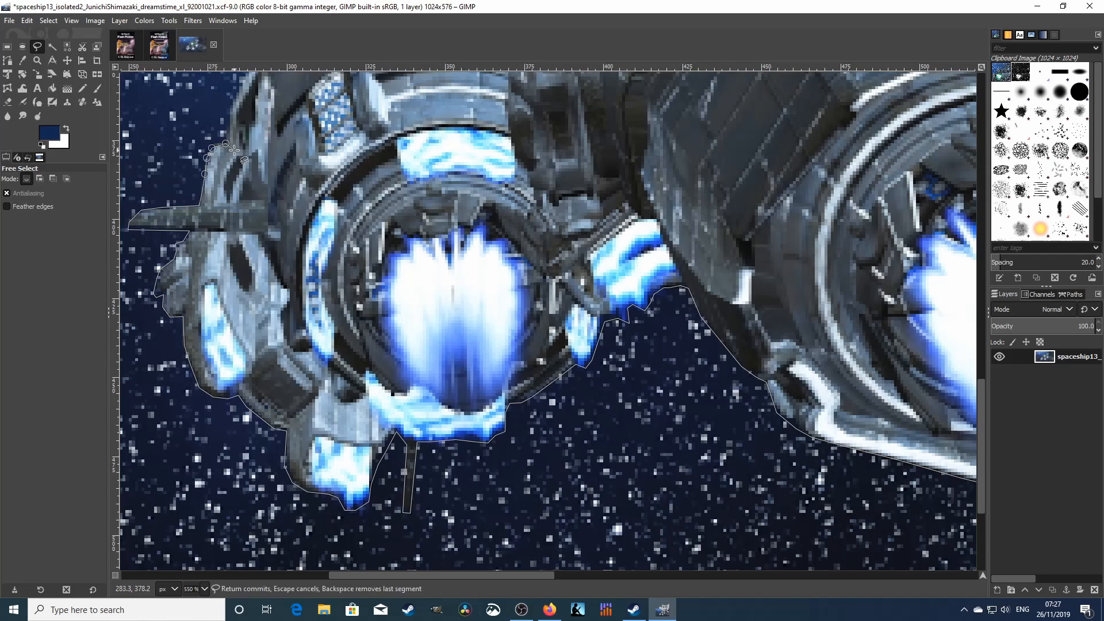
{"action": "left_click", "coordinate": [231, 109]}
{"action": "left_click", "coordinate": [237, 89]}
{"action": "left_click", "coordinate": [245, 77]}
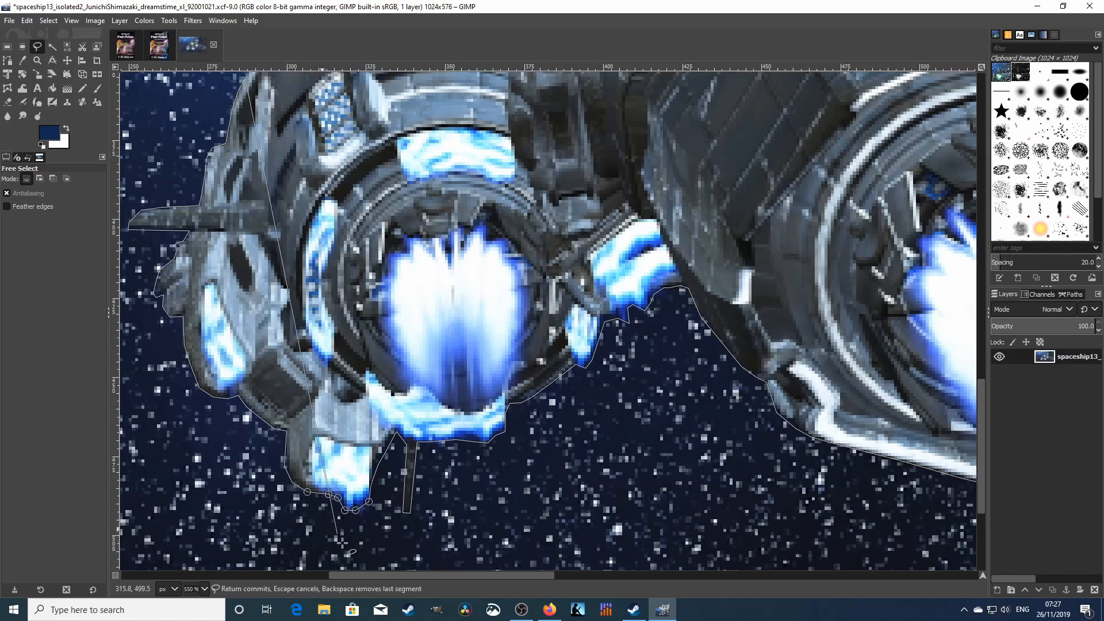
- Extend the free-select outline up the curved hull plate to the cockpit's base
{"action": "scroll", "coordinate": [437, 273], "scroll_direction": "up", "scroll_amount": 5}
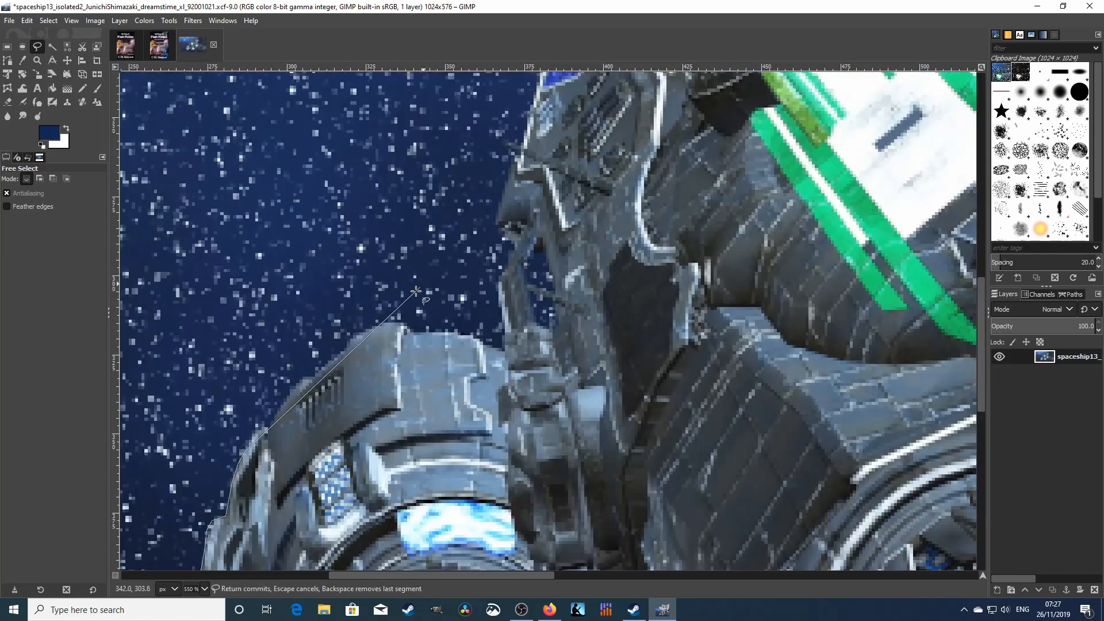
{"action": "left_click", "coordinate": [262, 430]}
{"action": "left_click", "coordinate": [271, 428]}
{"action": "left_click", "coordinate": [276, 410]}
{"action": "left_click", "coordinate": [293, 391]}
{"action": "left_click", "coordinate": [302, 381]}
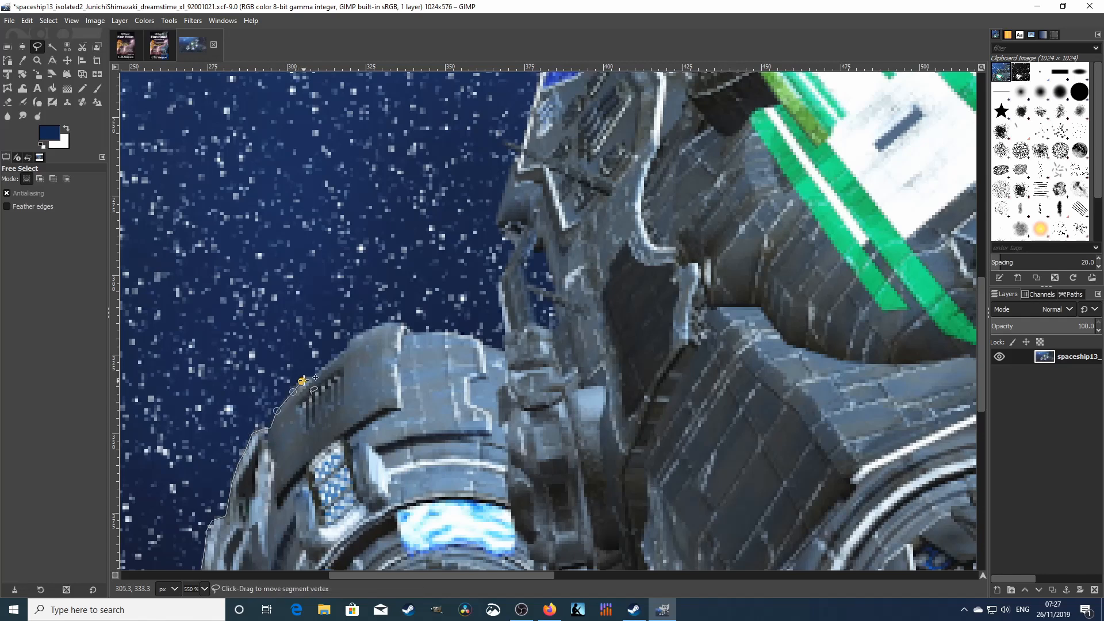
{"action": "left_click", "coordinate": [313, 377]}
{"action": "left_click", "coordinate": [333, 363]}
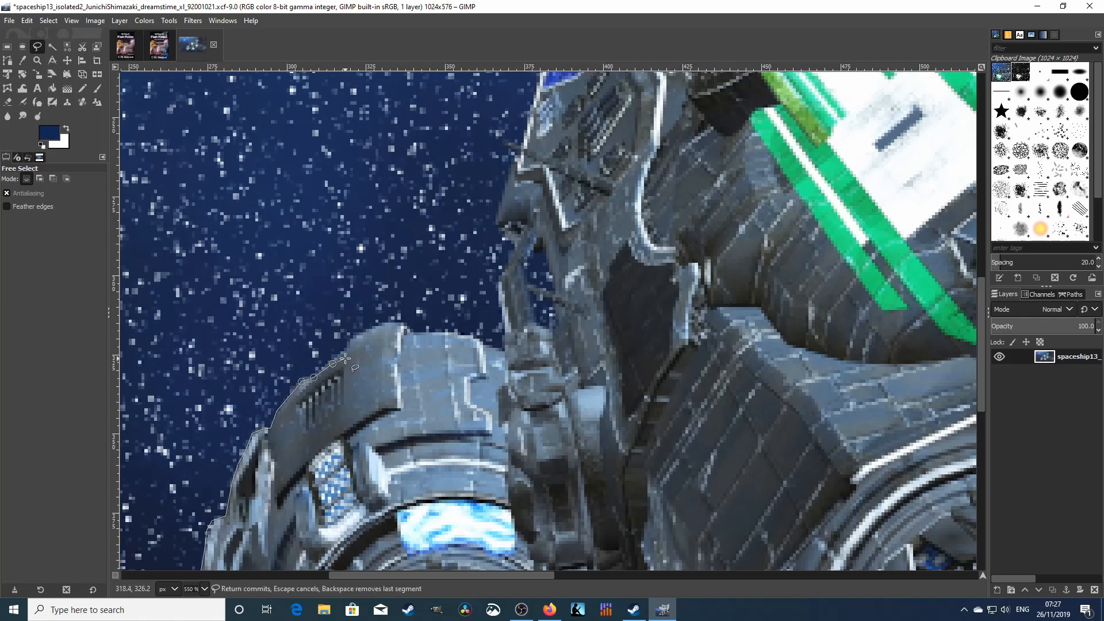
{"action": "left_click", "coordinate": [346, 351]}
{"action": "left_click", "coordinate": [374, 329]}
{"action": "left_click", "coordinate": [386, 325]}
{"action": "left_click", "coordinate": [402, 324]}
{"action": "left_click", "coordinate": [437, 334]}
{"action": "left_click", "coordinate": [476, 337]}
{"action": "left_click", "coordinate": [503, 349]}
- Trace the outline up the cockpit's front edge to near its top
{"action": "left_click", "coordinate": [501, 307]}
{"action": "left_click", "coordinate": [498, 286]}
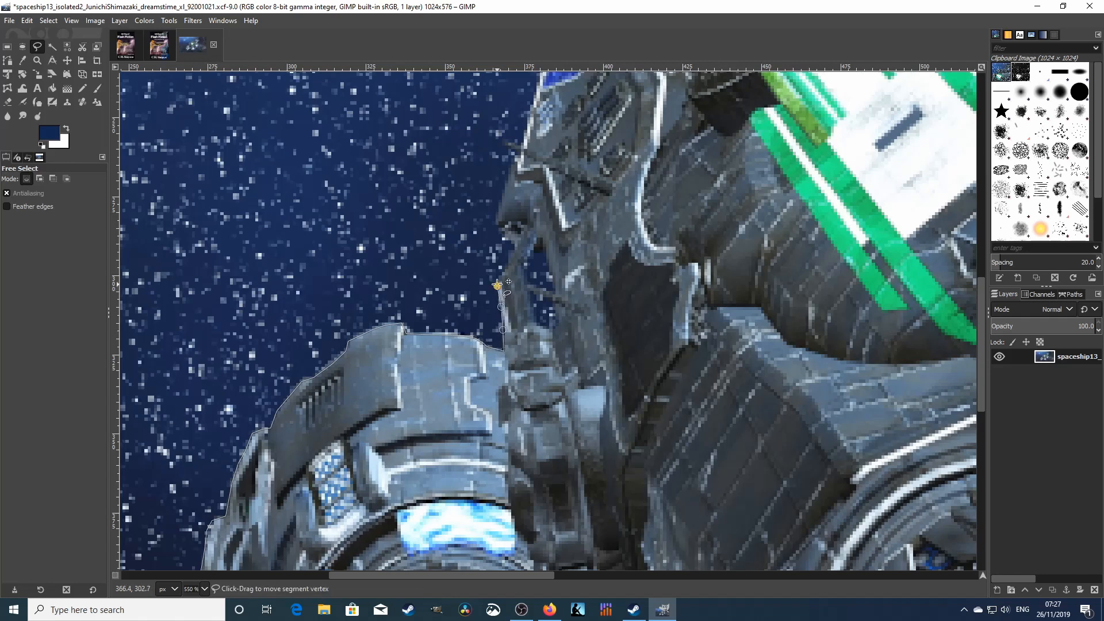
{"action": "left_click", "coordinate": [501, 271]}
{"action": "left_click", "coordinate": [506, 266]}
{"action": "left_click", "coordinate": [510, 251]}
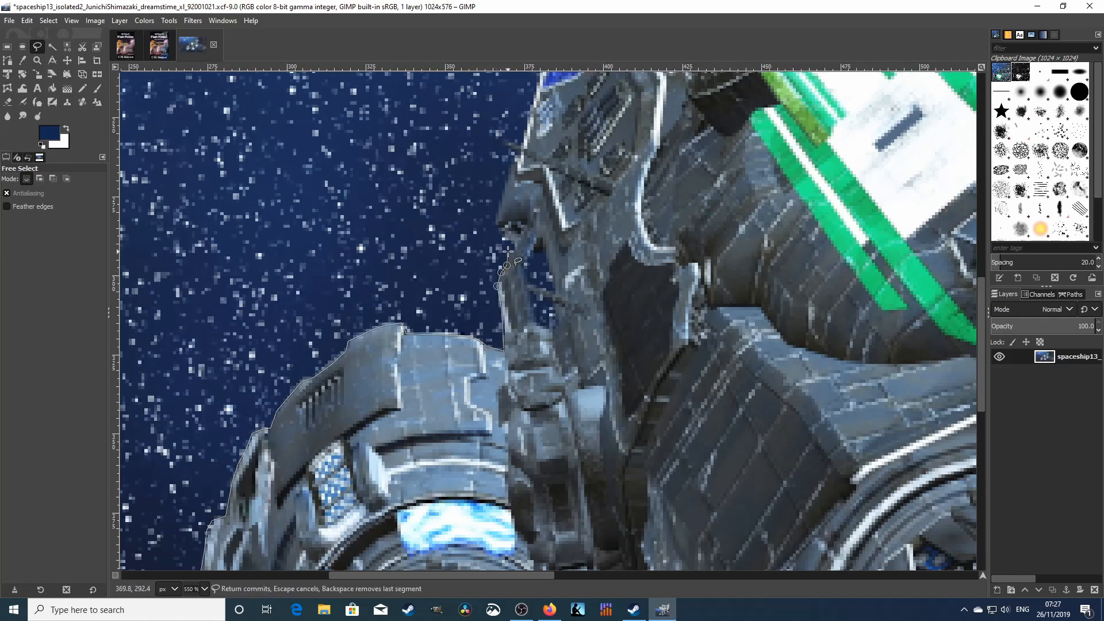
{"action": "left_click", "coordinate": [510, 236]}
{"action": "left_click", "coordinate": [496, 228]}
{"action": "left_click", "coordinate": [494, 216]}
{"action": "left_click", "coordinate": [503, 190]}
{"action": "left_click", "coordinate": [520, 153]}
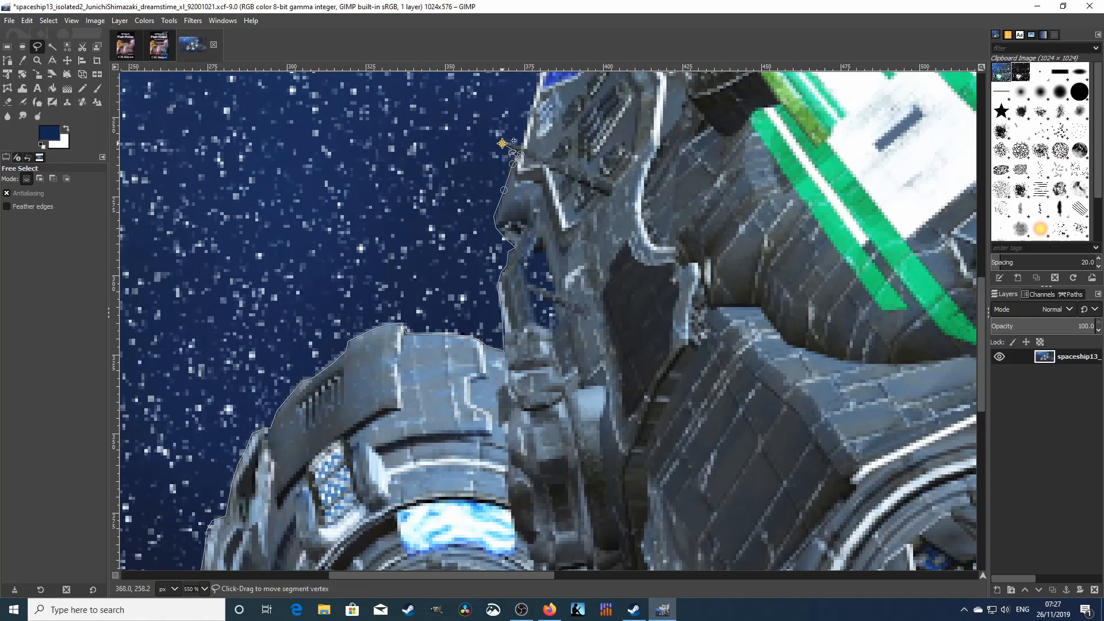
{"action": "left_click", "coordinate": [522, 144]}
{"action": "left_click", "coordinate": [528, 119]}
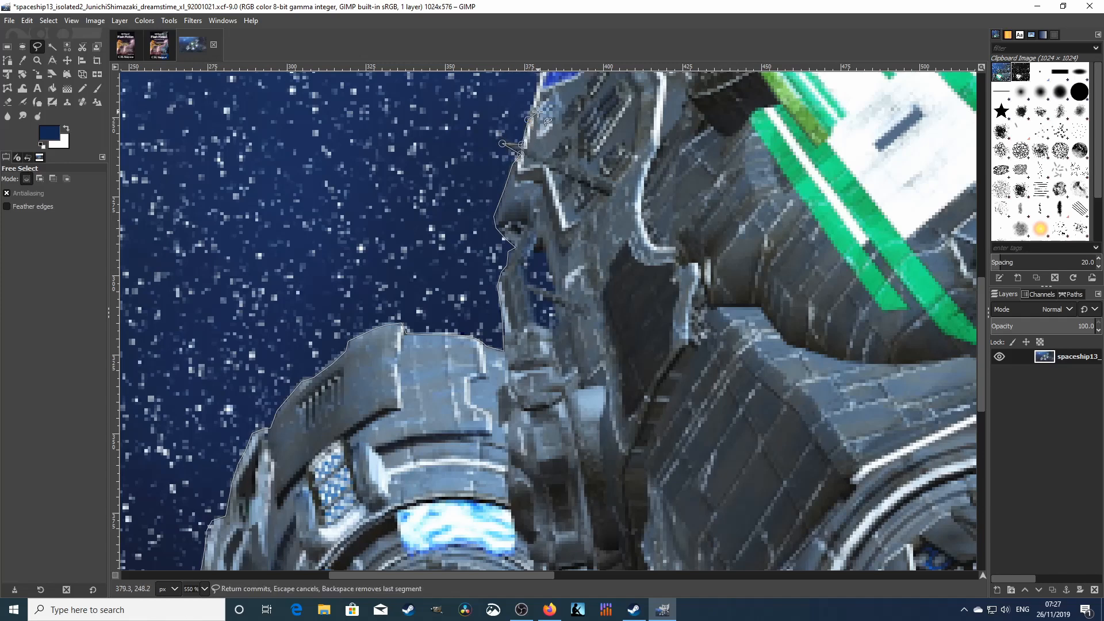
- Trace up the visor's outer edge and over the top of the cockpit and hull
{"action": "scroll", "coordinate": [531, 115], "scroll_direction": "up", "scroll_amount": 3}
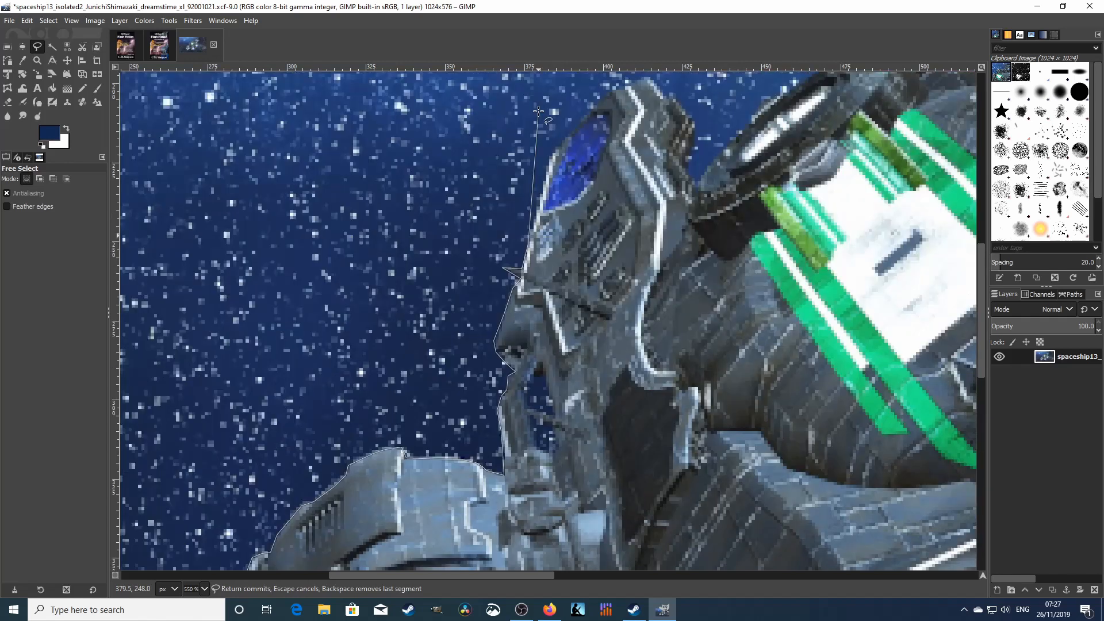
{"action": "left_click", "coordinate": [536, 212]}
{"action": "left_click", "coordinate": [545, 184]}
{"action": "left_click", "coordinate": [550, 163]}
{"action": "left_click", "coordinate": [554, 149]}
{"action": "left_click", "coordinate": [564, 138]}
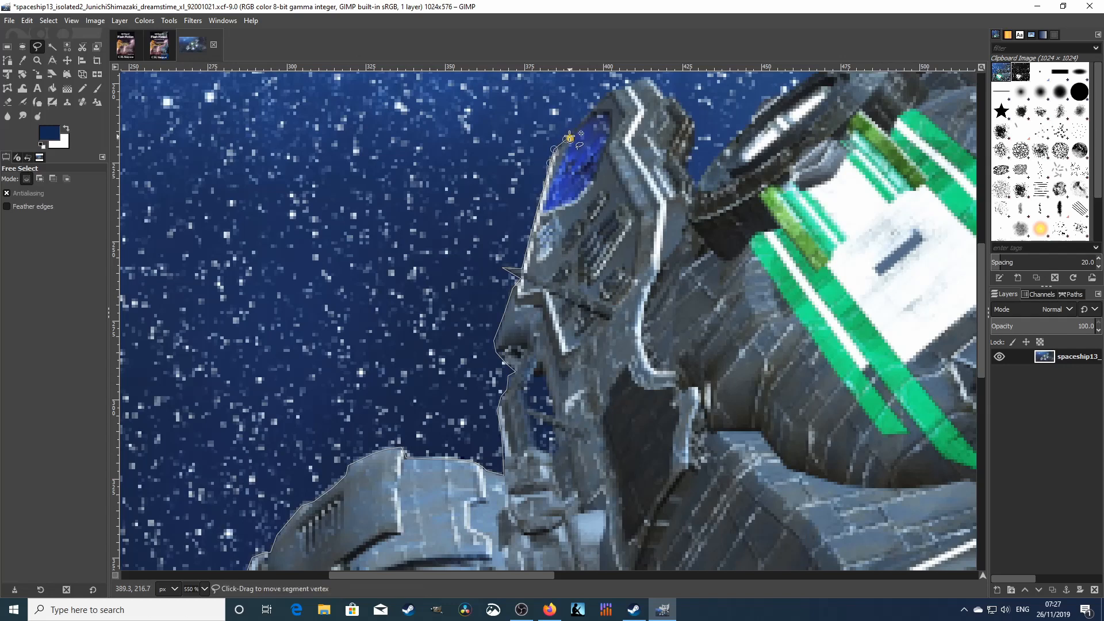
{"action": "left_click_drag", "start_coordinate": [570, 139], "coordinate": [572, 132]}
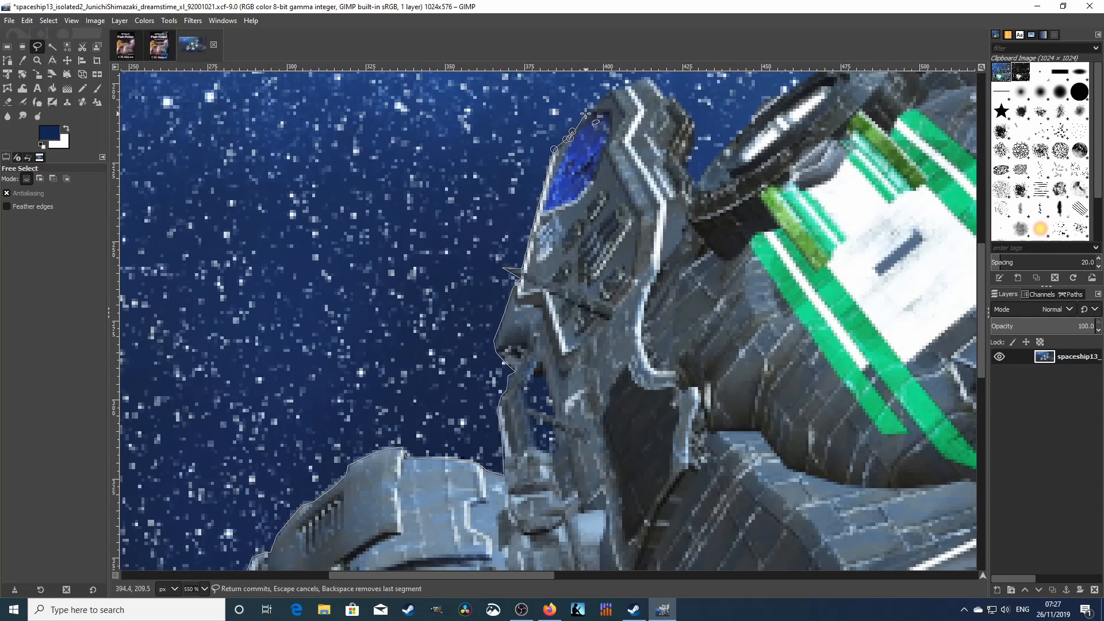
{"action": "left_click", "coordinate": [586, 113]}
{"action": "left_click", "coordinate": [599, 105]}
{"action": "left_click", "coordinate": [616, 88]}
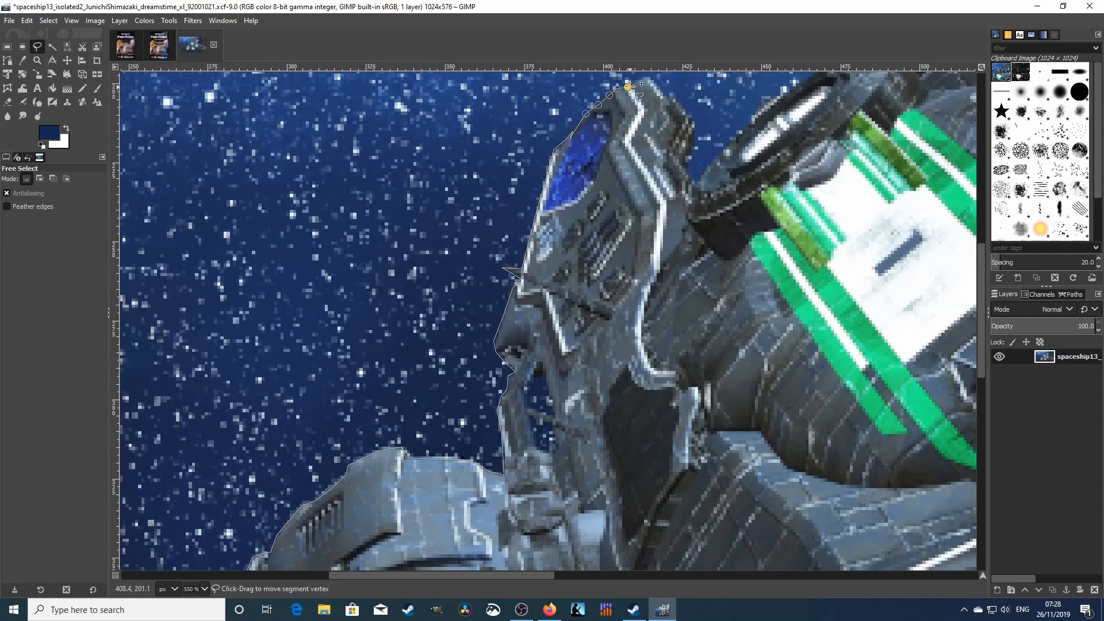
{"action": "left_click", "coordinate": [631, 83]}
{"action": "left_click", "coordinate": [647, 77]}
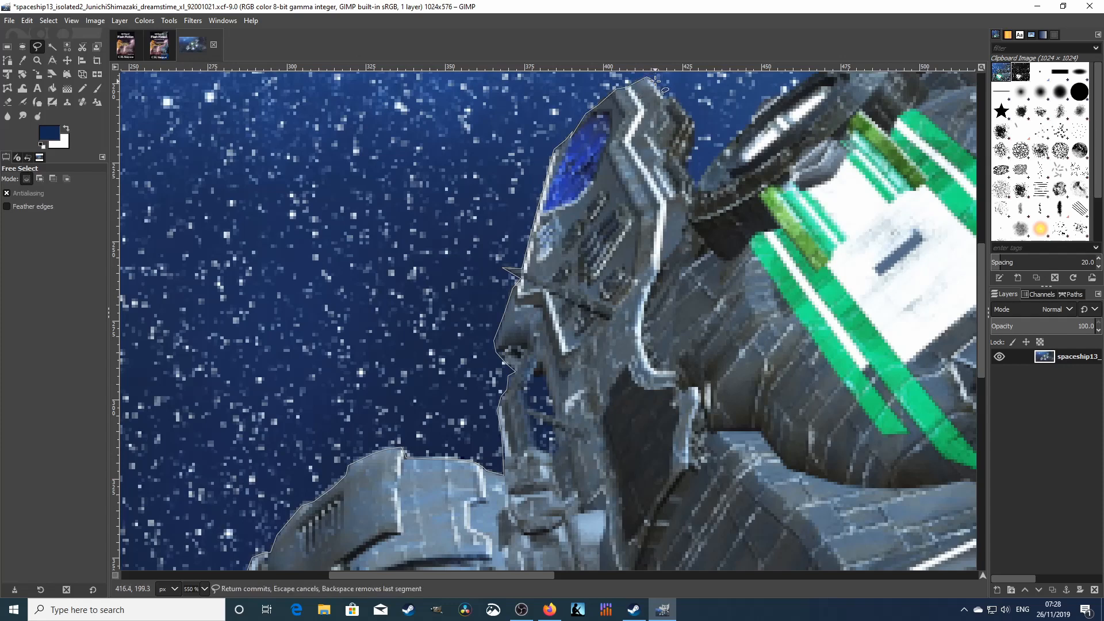
- Follow the hull edge down through its notch, then up-right along the engine casing
{"action": "left_click", "coordinate": [656, 81]}
{"action": "left_click", "coordinate": [670, 98]}
{"action": "left_click", "coordinate": [681, 107]}
{"action": "left_click", "coordinate": [696, 123]}
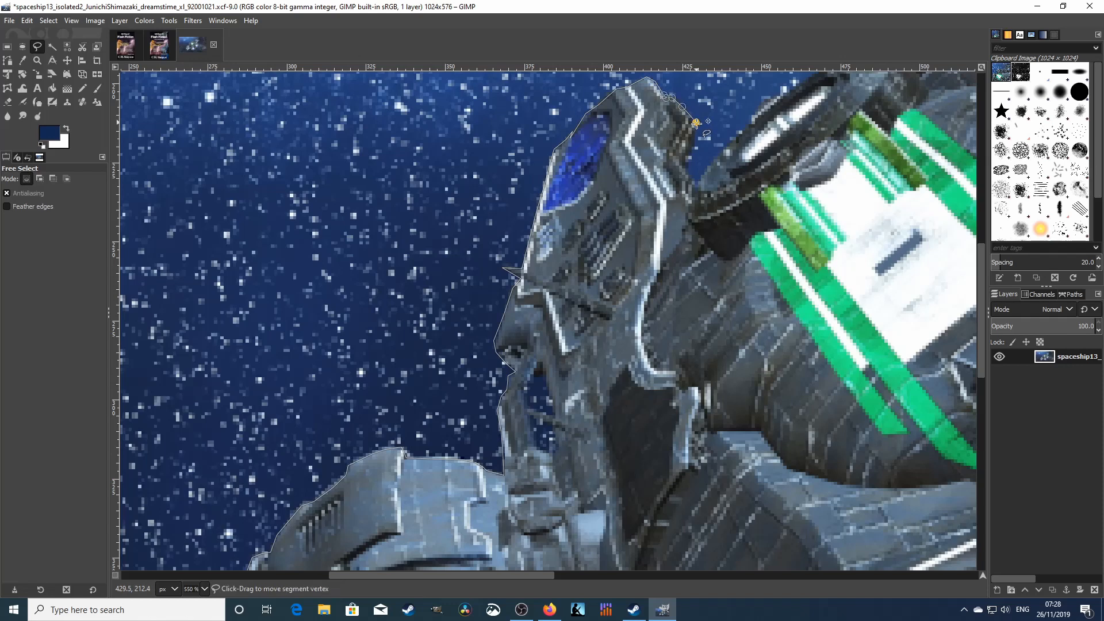
{"action": "left_click", "coordinate": [696, 133]}
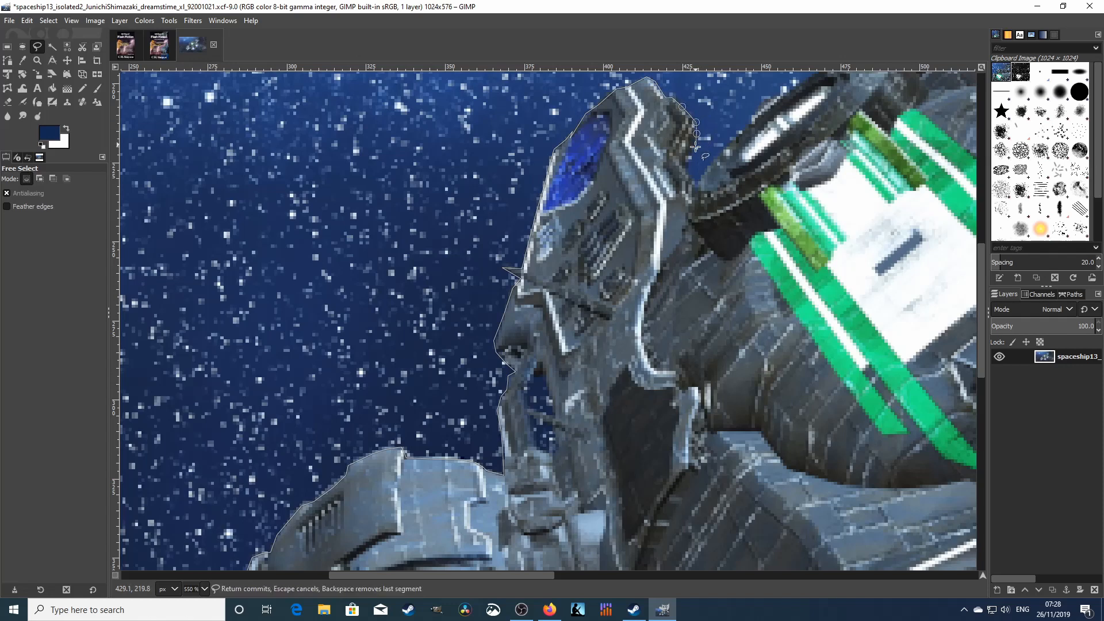
{"action": "left_click", "coordinate": [693, 151]}
{"action": "left_click", "coordinate": [690, 160]}
{"action": "left_click", "coordinate": [697, 181]}
{"action": "left_click", "coordinate": [712, 163]}
{"action": "left_click", "coordinate": [730, 140]}
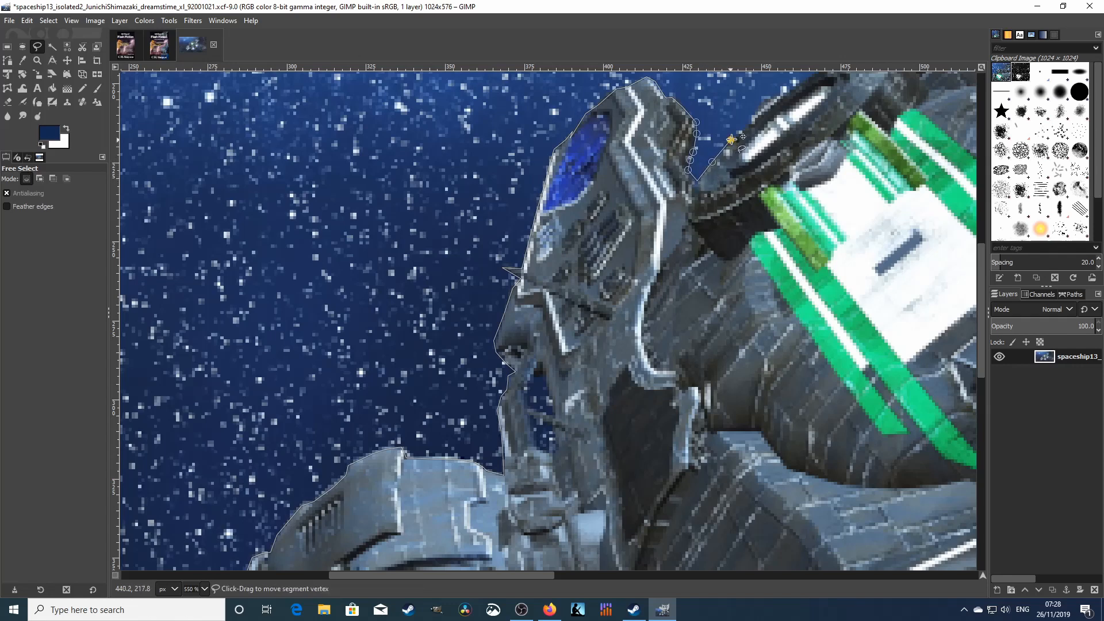
{"action": "left_click", "coordinate": [751, 123]}
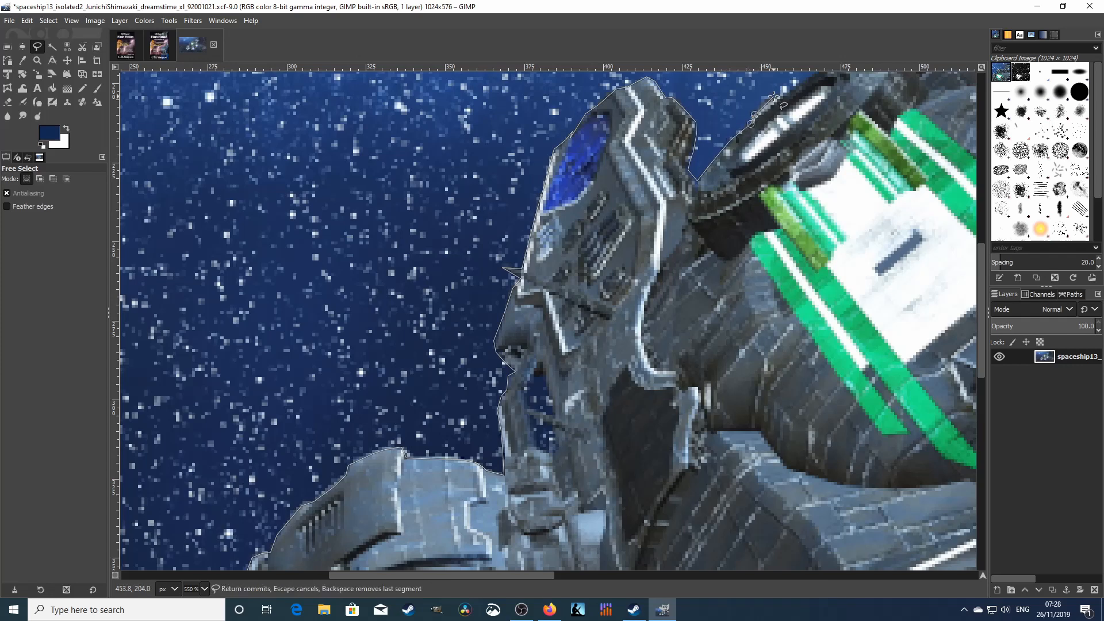
{"action": "left_click", "coordinate": [774, 97]}
{"action": "left_click", "coordinate": [788, 93]}
{"action": "left_click", "coordinate": [813, 75]}
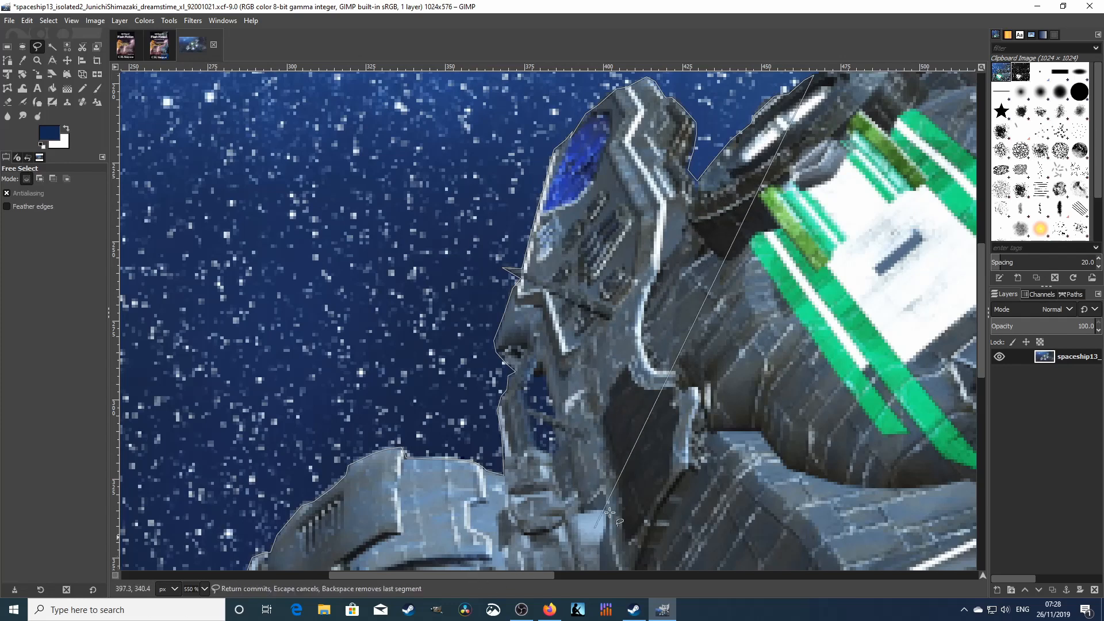
{"action": "scroll", "coordinate": [833, 235], "scroll_direction": "up", "scroll_amount": 5}
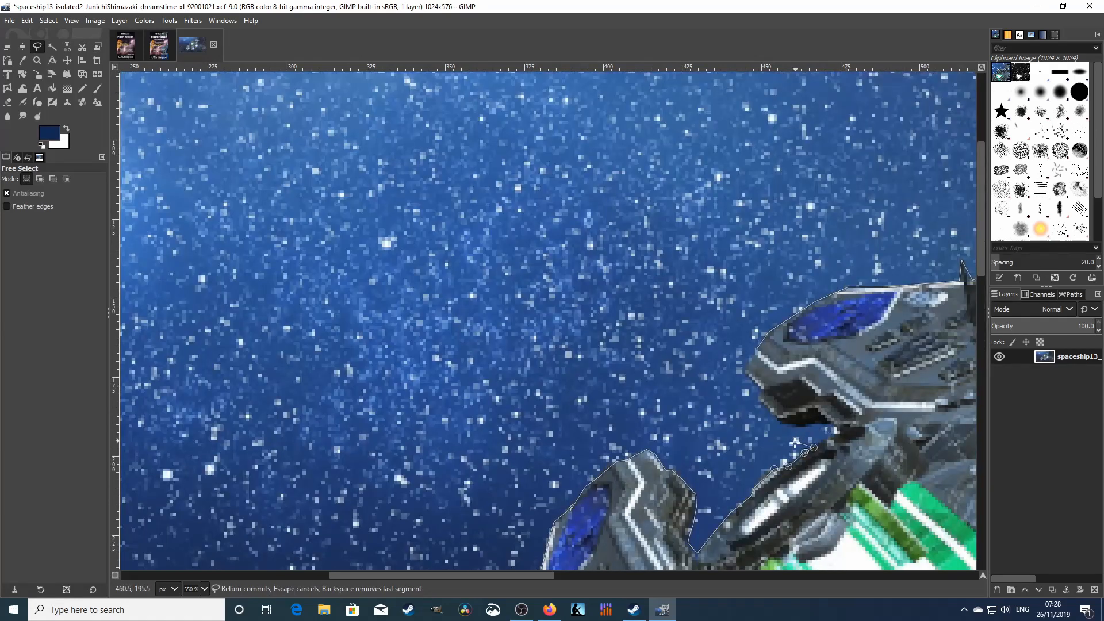
- Add the last points leftward along the ship, close the outline, and commit it as a selection
{"action": "left_click", "coordinate": [830, 440]}
{"action": "left_click", "coordinate": [841, 432]}
{"action": "left_click", "coordinate": [816, 425]}
{"action": "left_click", "coordinate": [805, 429]}
{"action": "left_click", "coordinate": [795, 428]}
{"action": "left_click", "coordinate": [771, 411]}
{"action": "left_click", "coordinate": [753, 355]}
{"action": "key", "text": "Return"}
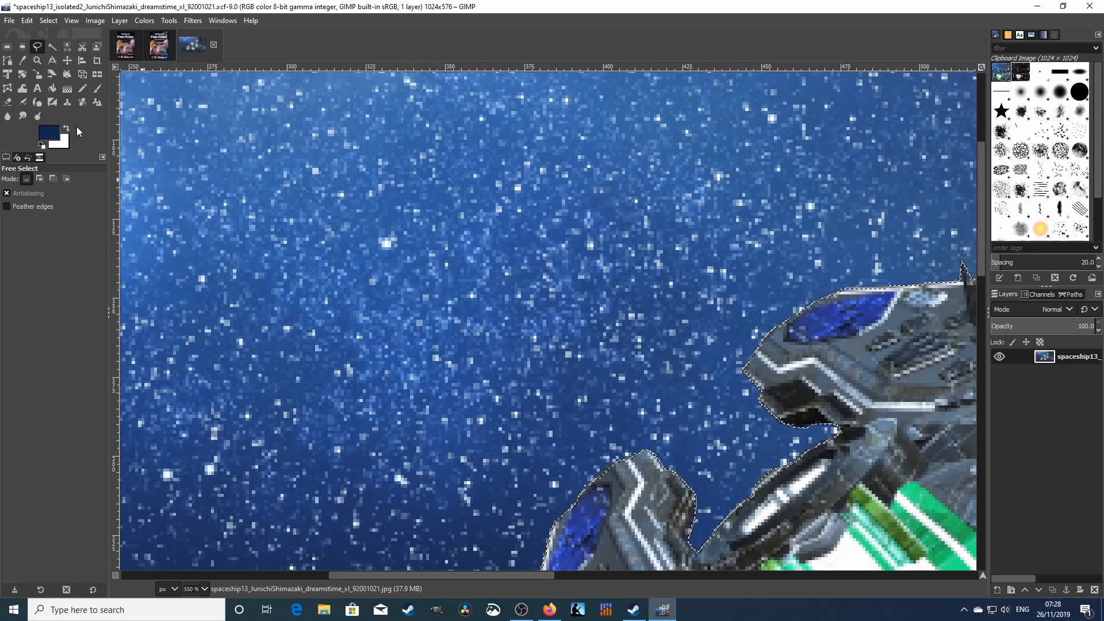
- Zoom the view out step by step until the whole image is visible
{"action": "left_click", "coordinate": [37, 61]}
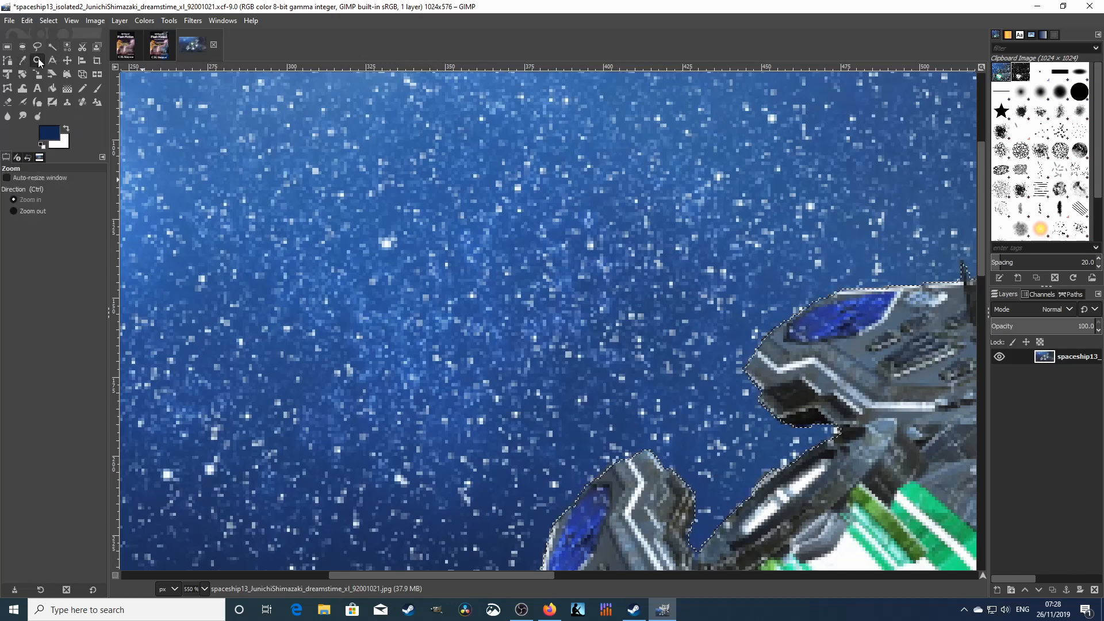
{"action": "left_click", "coordinate": [13, 211]}
{"action": "left_click", "coordinate": [550, 380]}
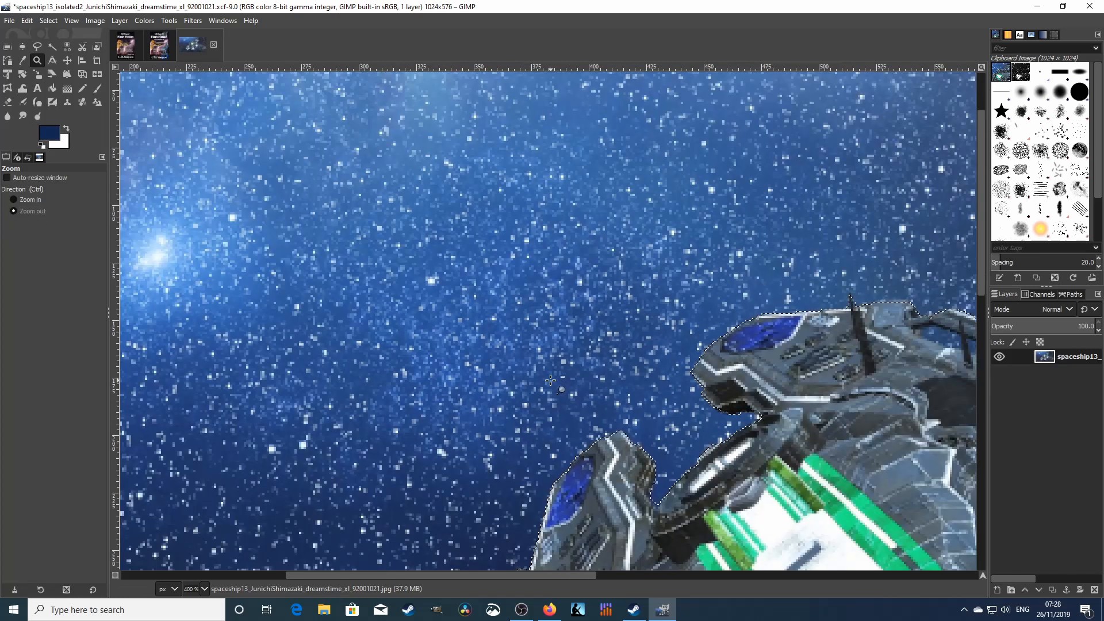
{"action": "left_click", "coordinate": [550, 381]}
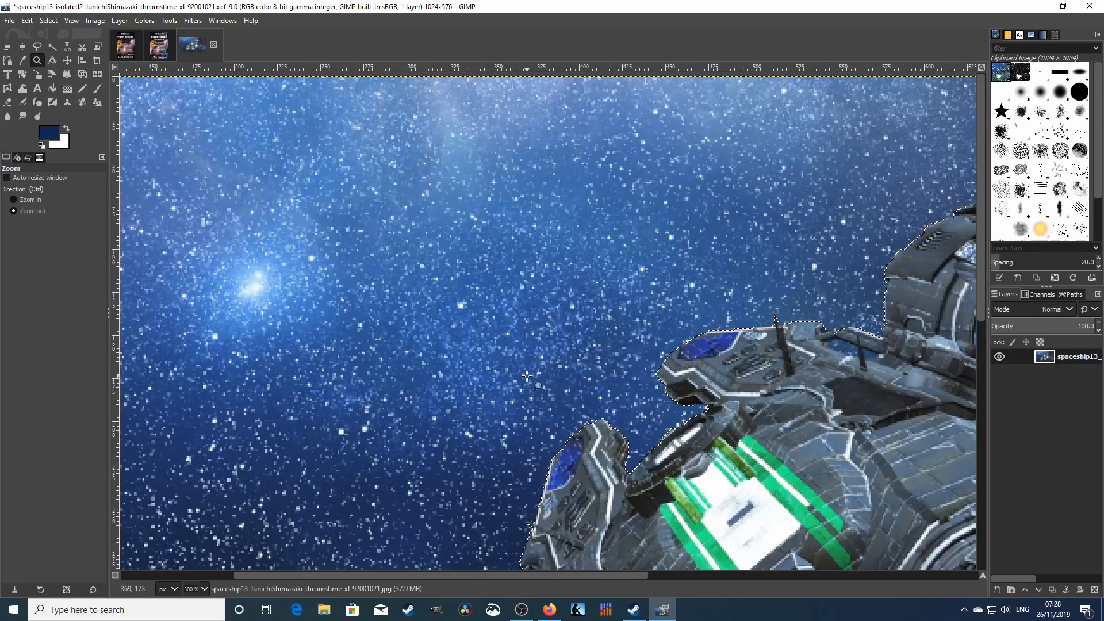
{"action": "left_click", "coordinate": [526, 376]}
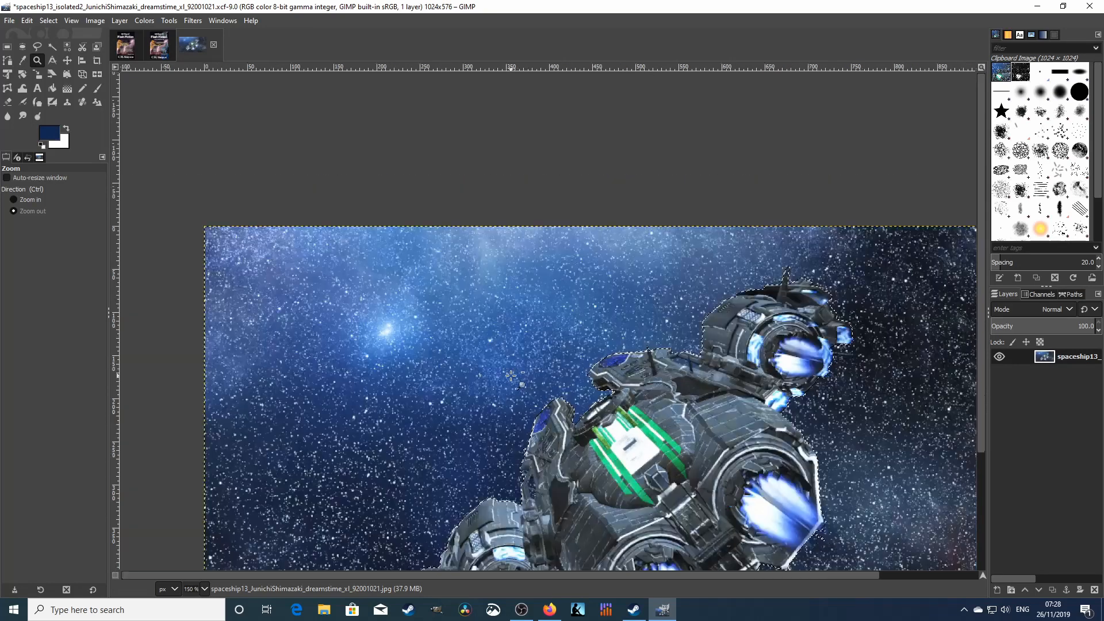
{"action": "left_click", "coordinate": [511, 376]}
{"action": "left_click", "coordinate": [844, 553]}
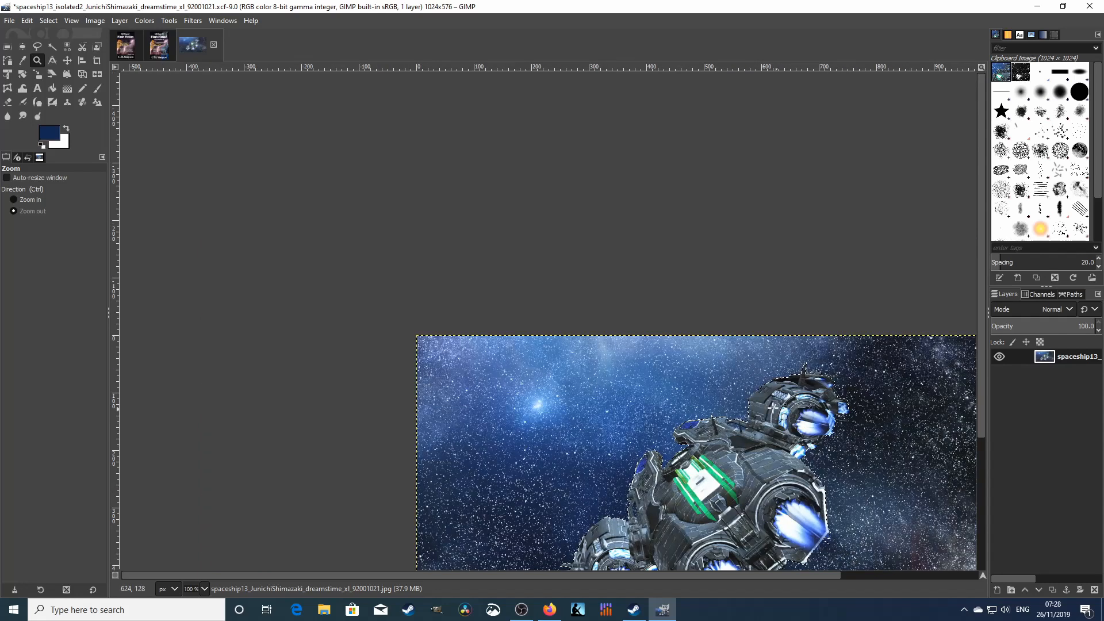
{"action": "left_click", "coordinate": [572, 556]}
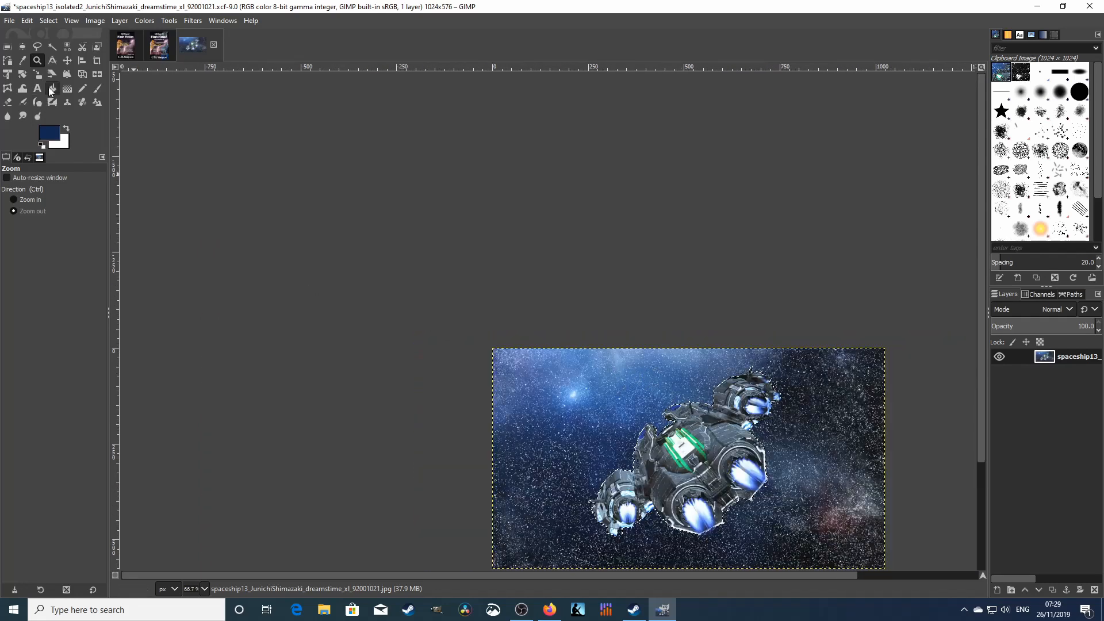
- Nudge the image layer slightly with the Move tool
{"action": "left_click", "coordinate": [67, 59]}
{"action": "mouse_move", "coordinate": [613, 389]}
{"action": "left_mouse_down"}
{"action": "mouse_move", "coordinate": [513, 222]}
{"action": "mouse_move", "coordinate": [662, 374]}
{"action": "mouse_move", "coordinate": [623, 392]}
{"action": "left_mouse_up"}
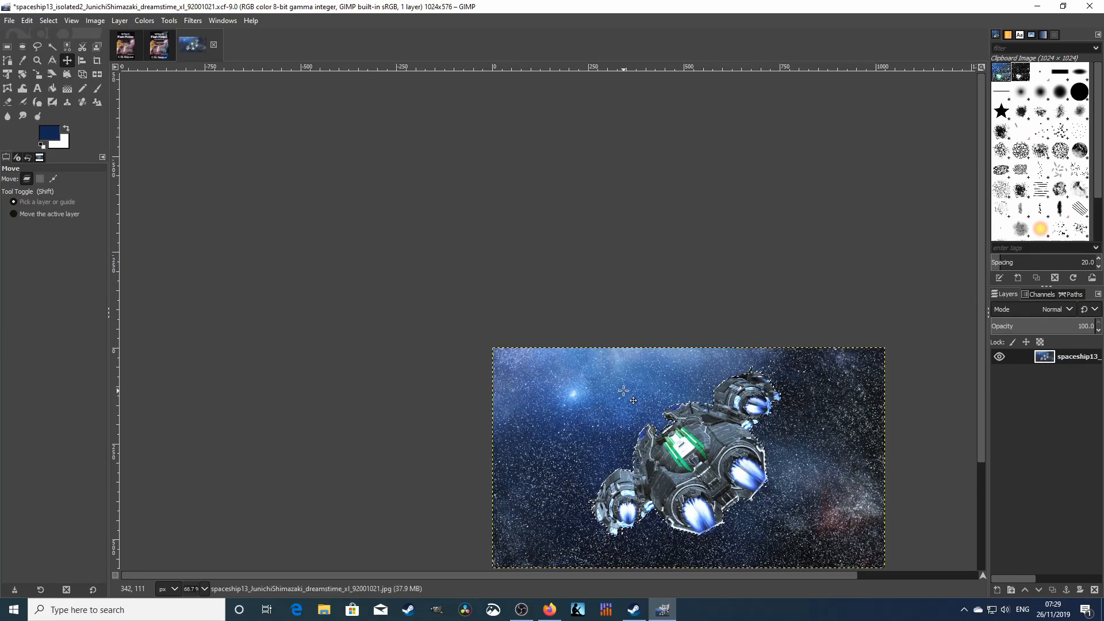
{"action": "scroll", "coordinate": [882, 381], "scroll_direction": "down", "scroll_amount": 3}
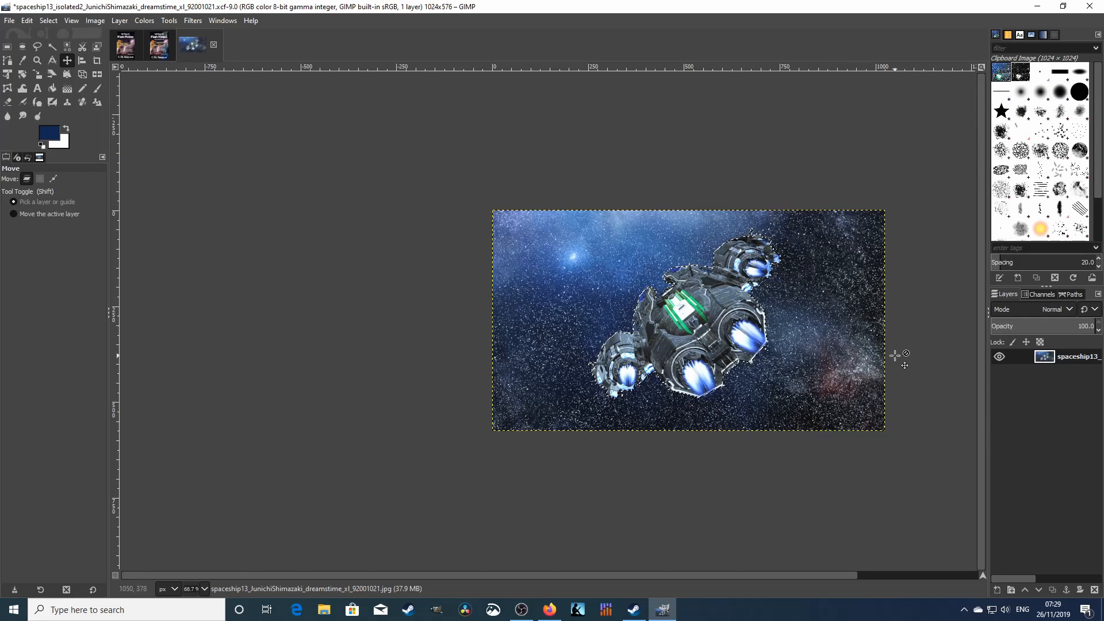
{"action": "left_click", "coordinate": [27, 22]}
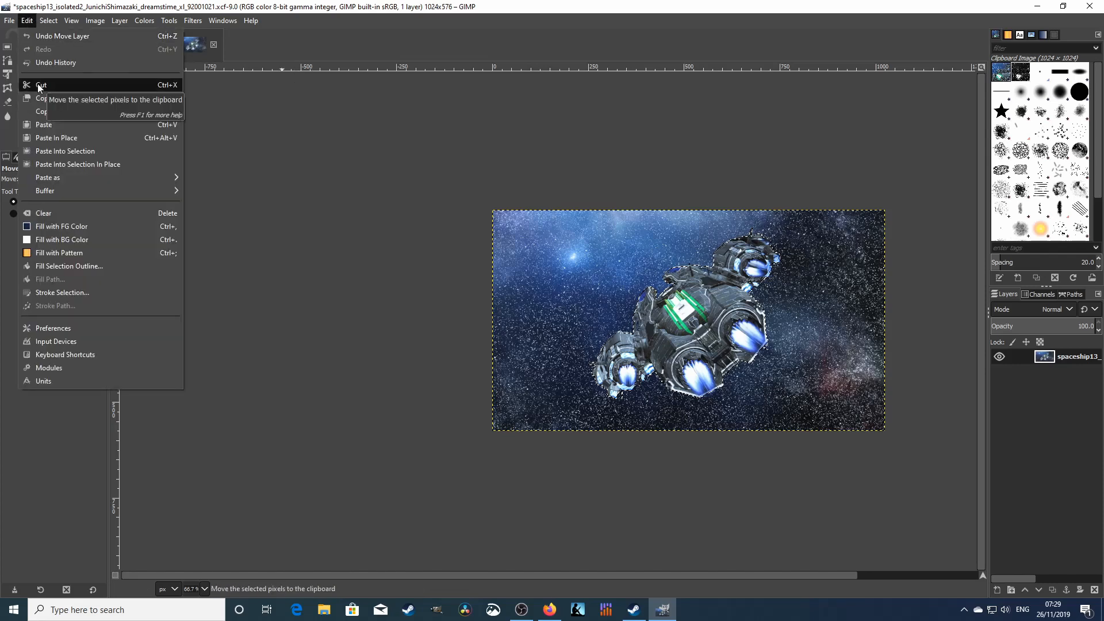
- Cut the selected spaceship and drop the clipboard image onto the canvas as a Dropped Buffer layer
{"action": "left_click", "coordinate": [38, 85]}
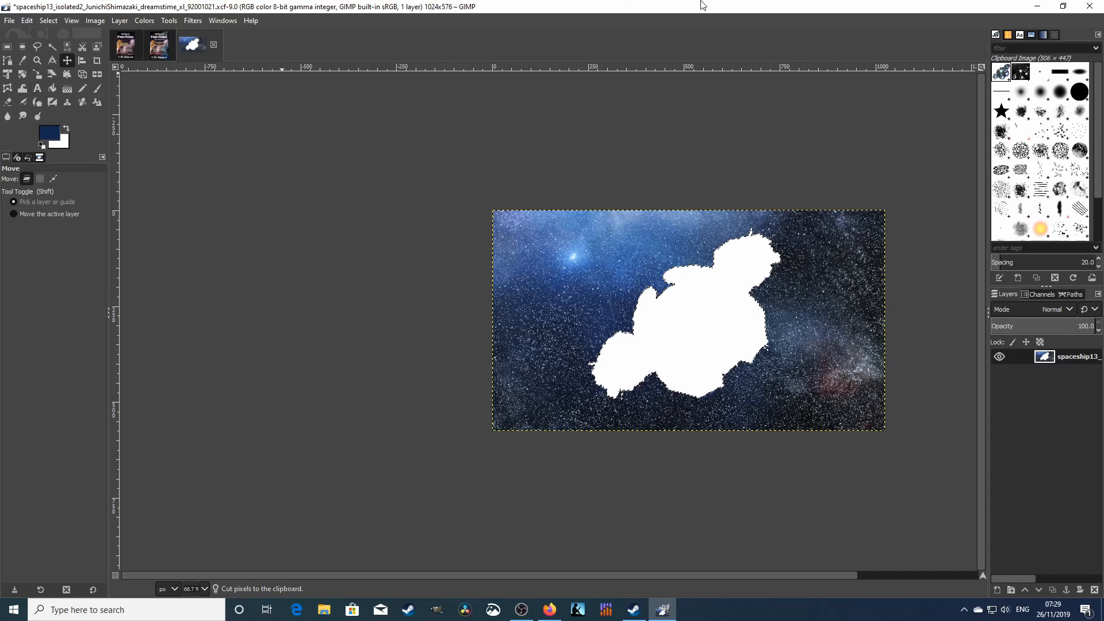
{"action": "left_click", "coordinate": [1002, 70]}
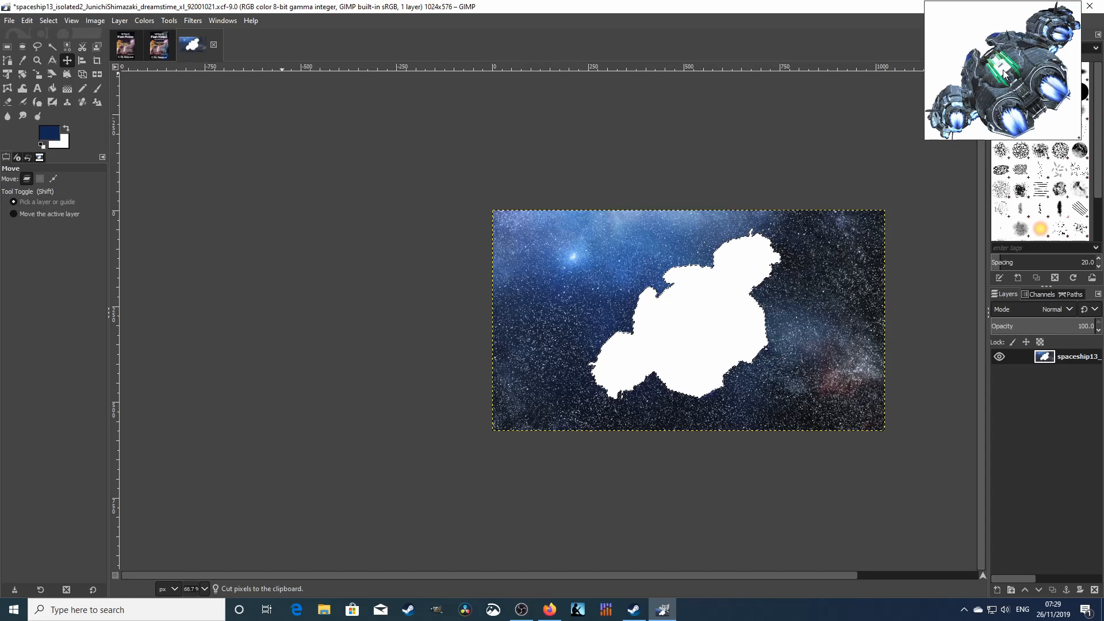
{"action": "mouse_move", "coordinate": [1003, 71]}
{"action": "left_mouse_down"}
{"action": "mouse_move", "coordinate": [928, 173]}
{"action": "mouse_move", "coordinate": [876, 209]}
{"action": "mouse_move", "coordinate": [657, 316]}
{"action": "mouse_move", "coordinate": [614, 314]}
{"action": "left_mouse_up"}
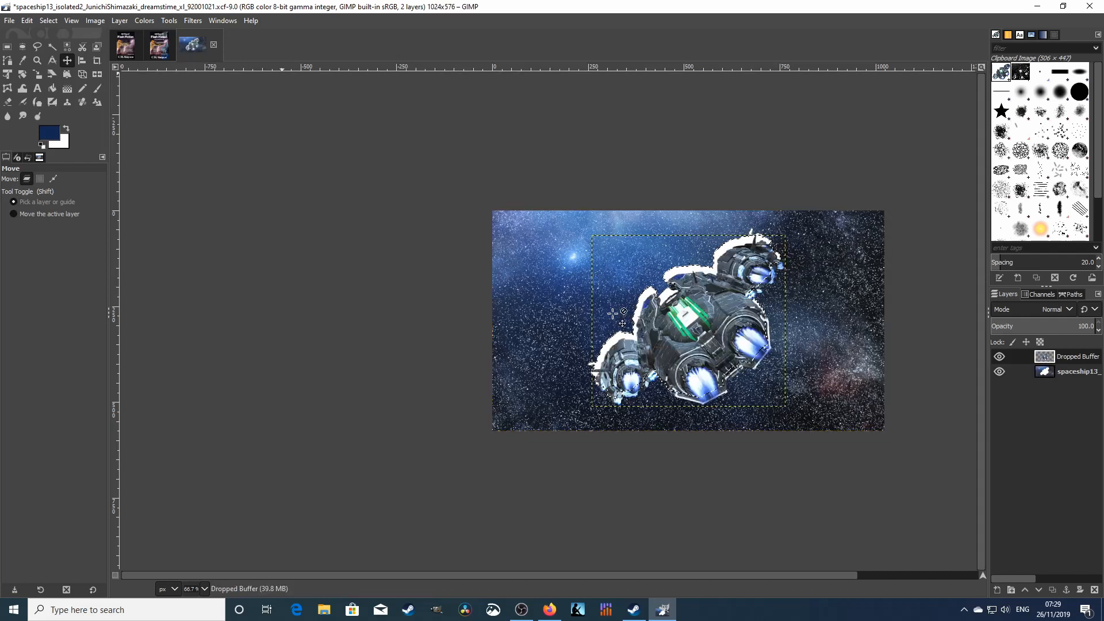
- Align the Dropped Buffer layer with the ship's original spot and hide the spaceship13 layer
{"action": "left_click", "coordinate": [68, 63]}
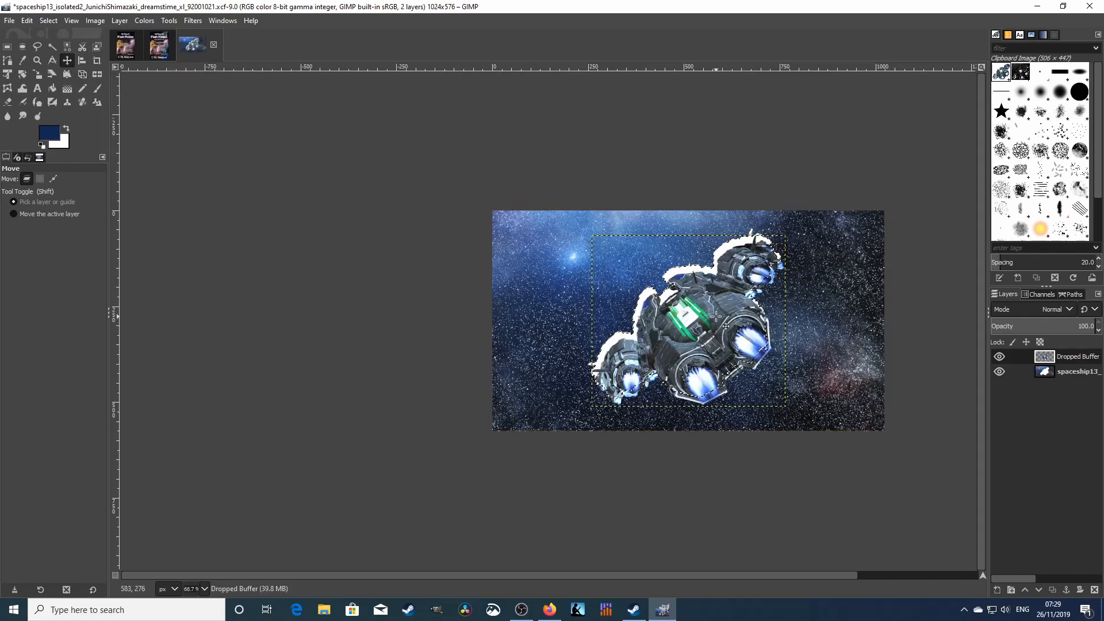
{"action": "left_click_drag", "start_coordinate": [715, 316], "coordinate": [711, 309]}
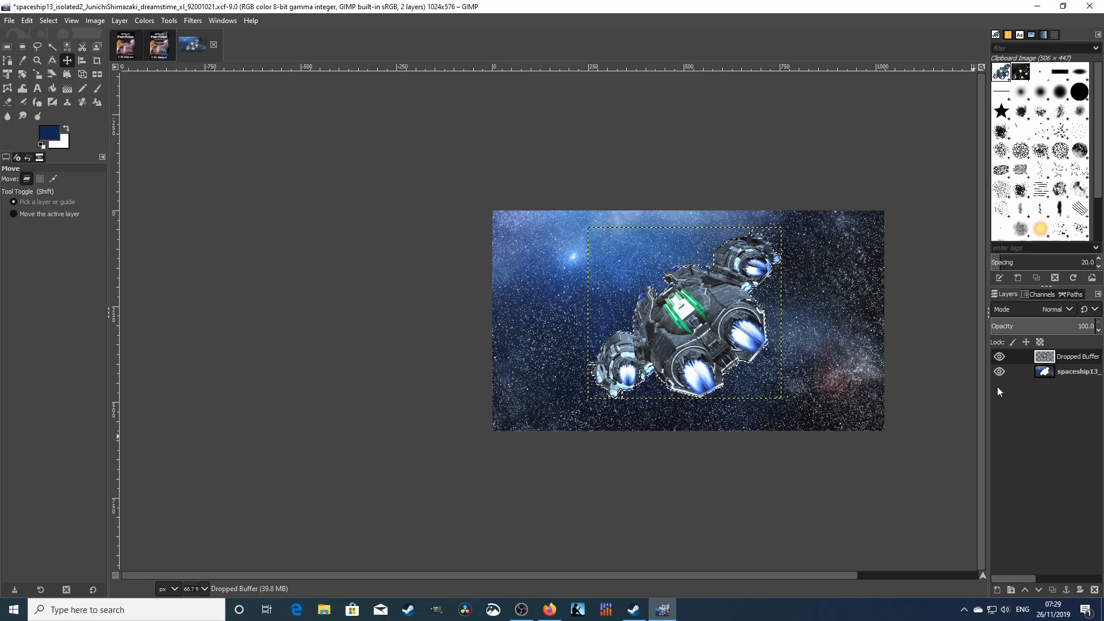
{"action": "left_click", "coordinate": [999, 372]}
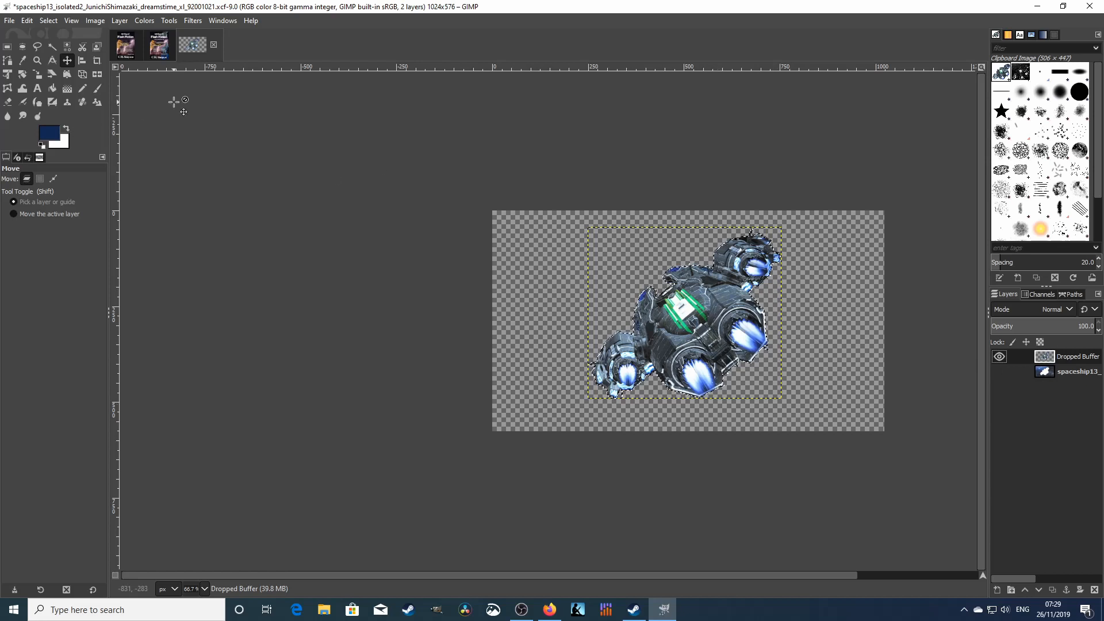
{"action": "right_click", "coordinate": [1082, 359]}
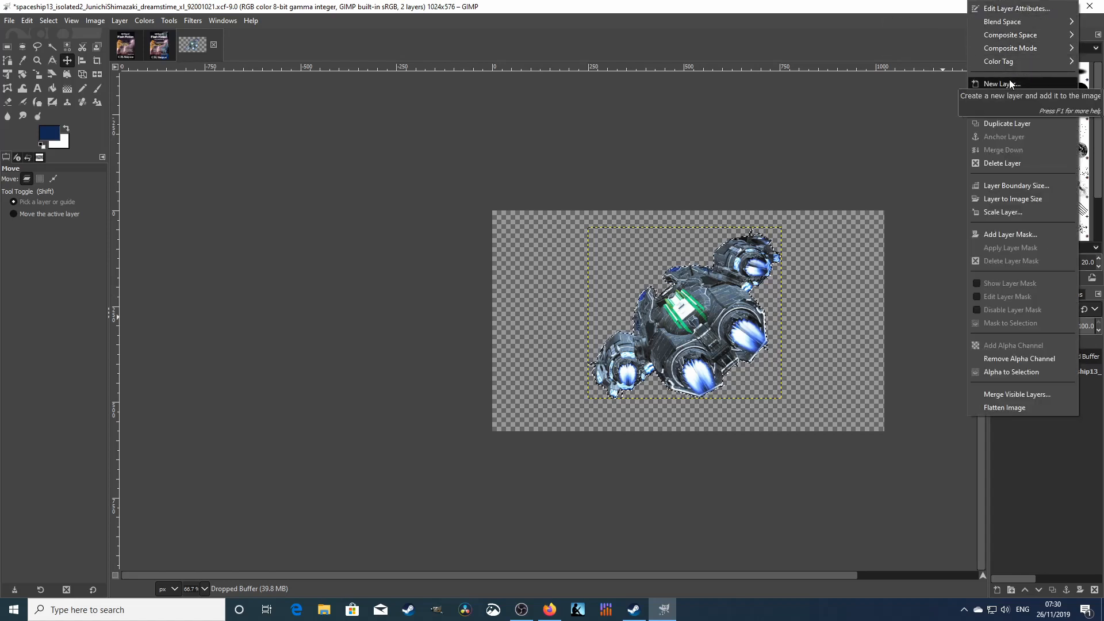
{"action": "left_click", "coordinate": [1015, 125]}
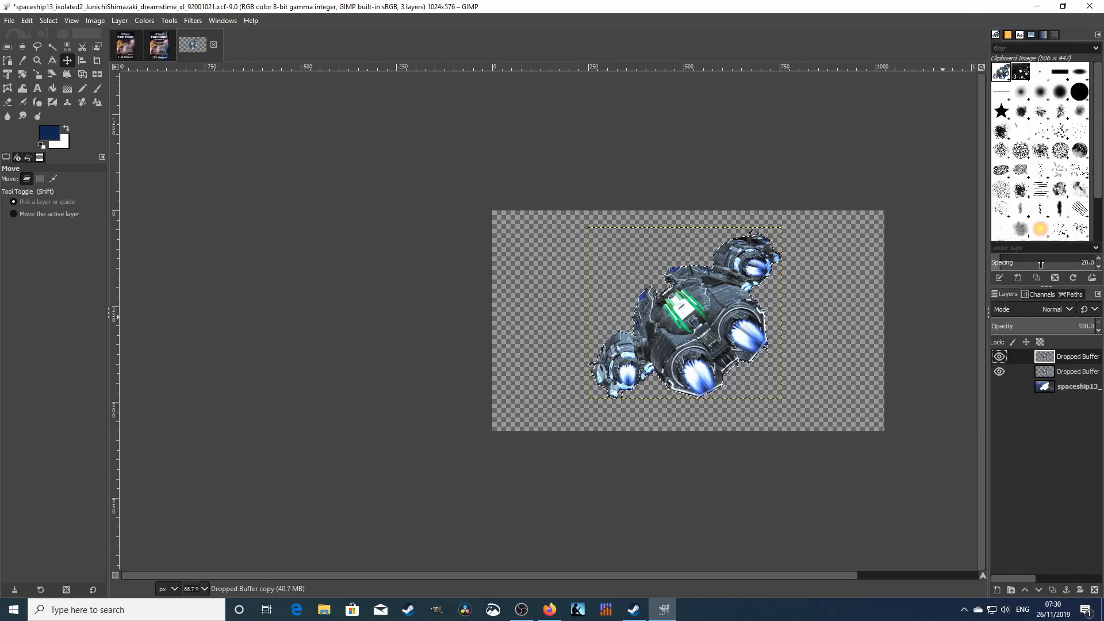
{"action": "key", "text": "ctrl+z"}
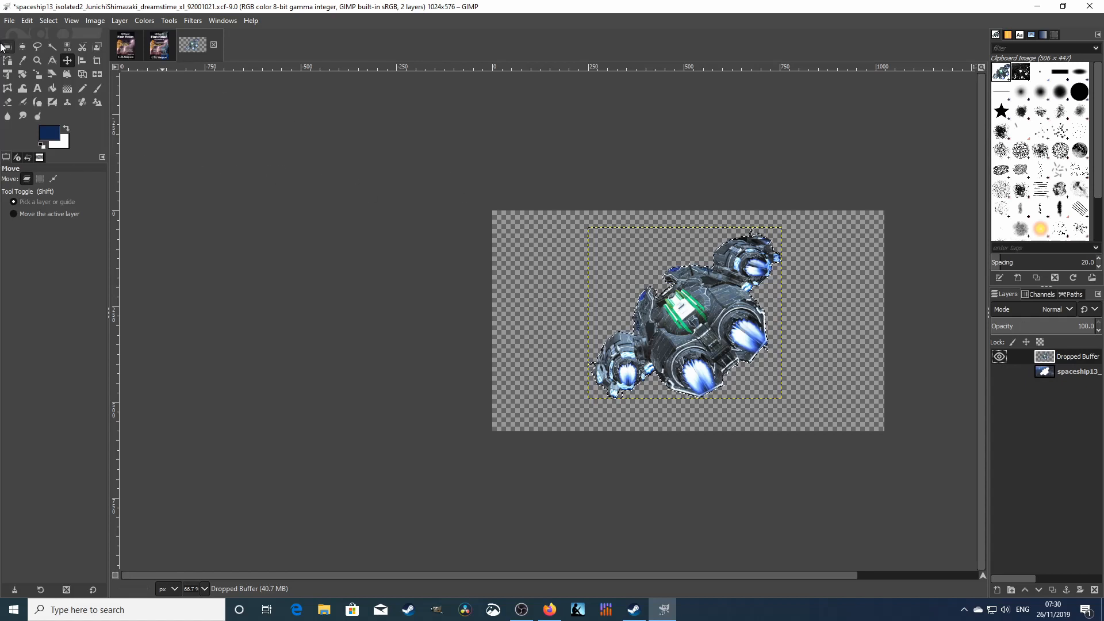
{"action": "left_click", "coordinate": [9, 21]}
- Save the image, scale it to 3770×2121 pixels, and save it again
{"action": "left_click", "coordinate": [22, 125]}
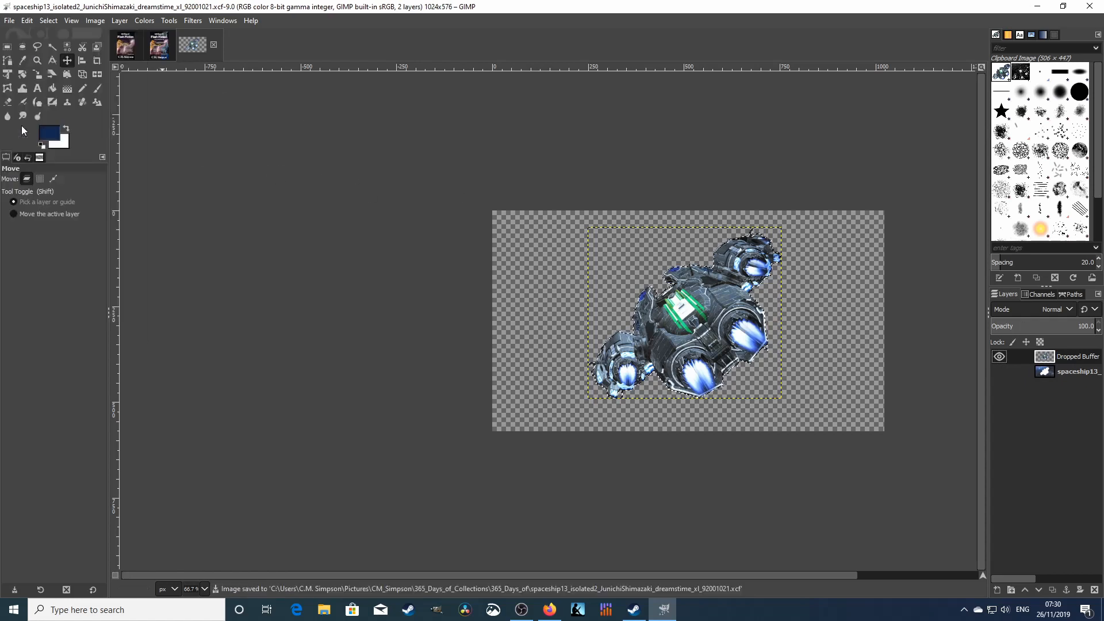
{"action": "left_click", "coordinate": [91, 20]}
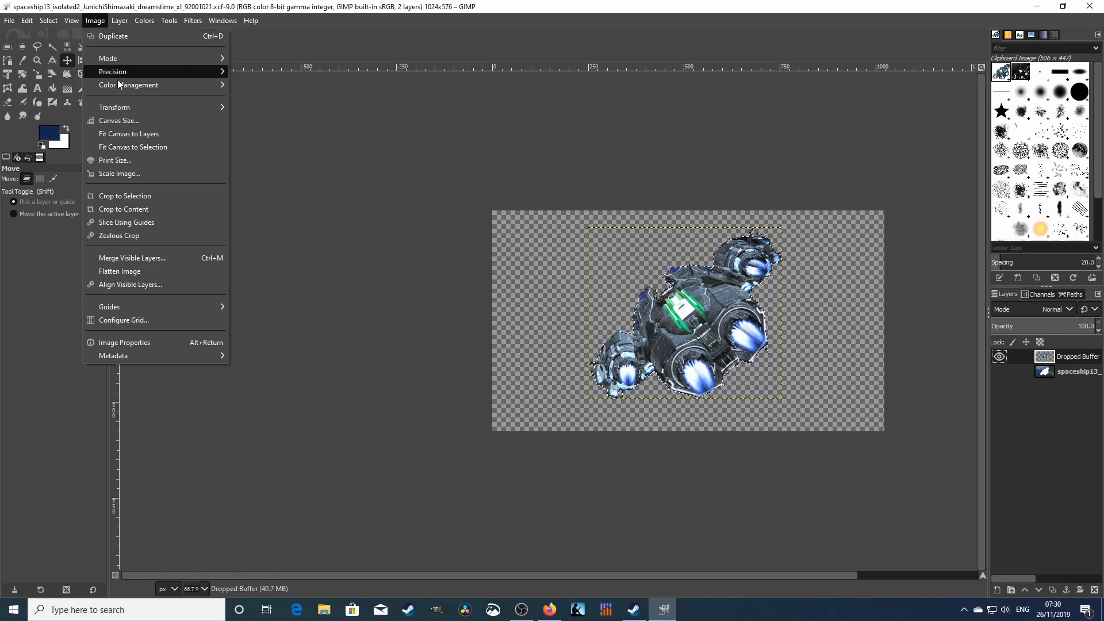
{"action": "mouse_move", "coordinate": [116, 92]}
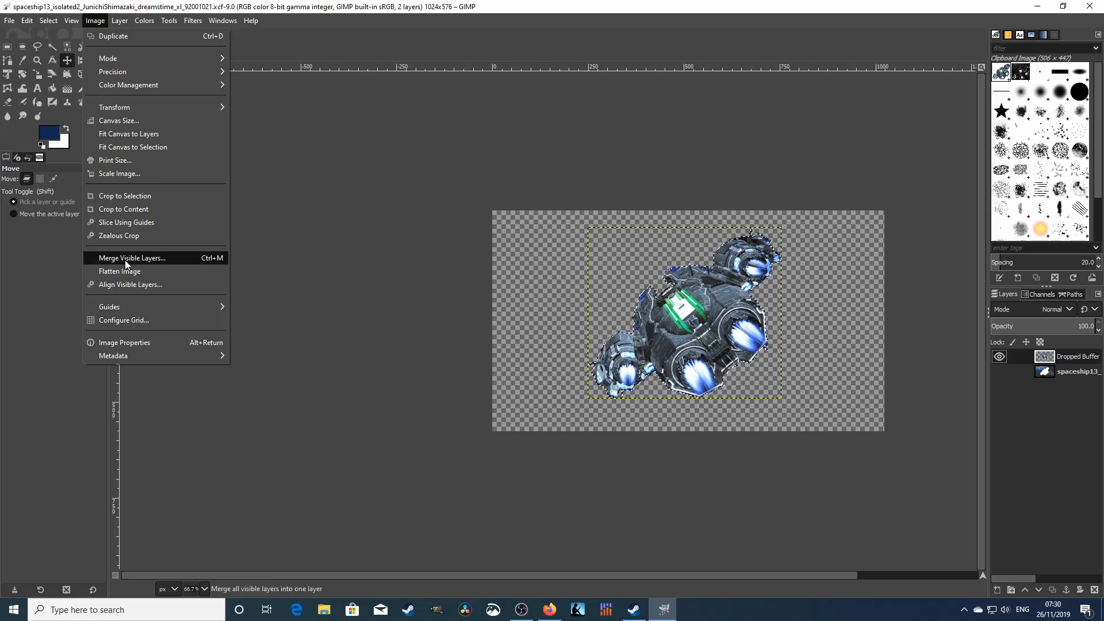
{"action": "left_click", "coordinate": [119, 173]}
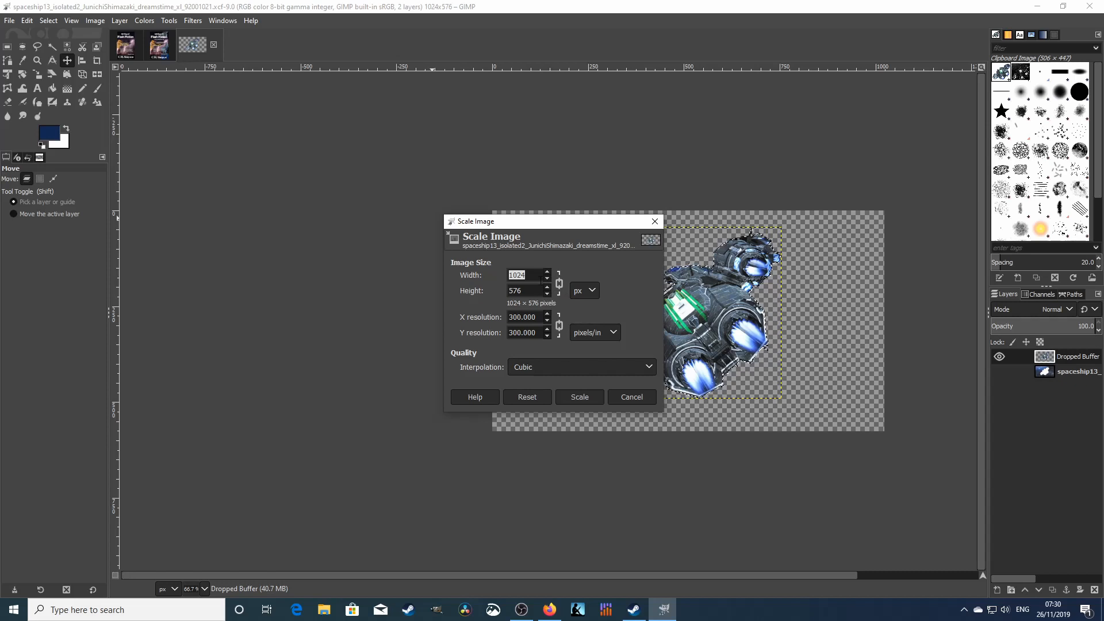
{"action": "type", "text": "3770"}
{"action": "left_click", "coordinate": [528, 290]}
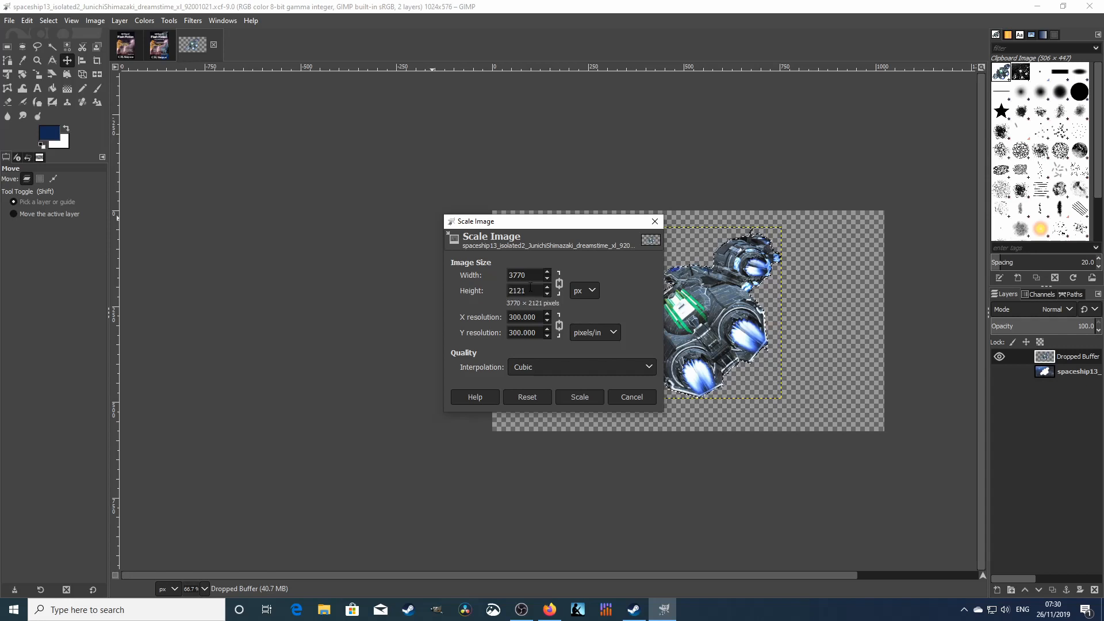
{"action": "left_click", "coordinate": [578, 399]}
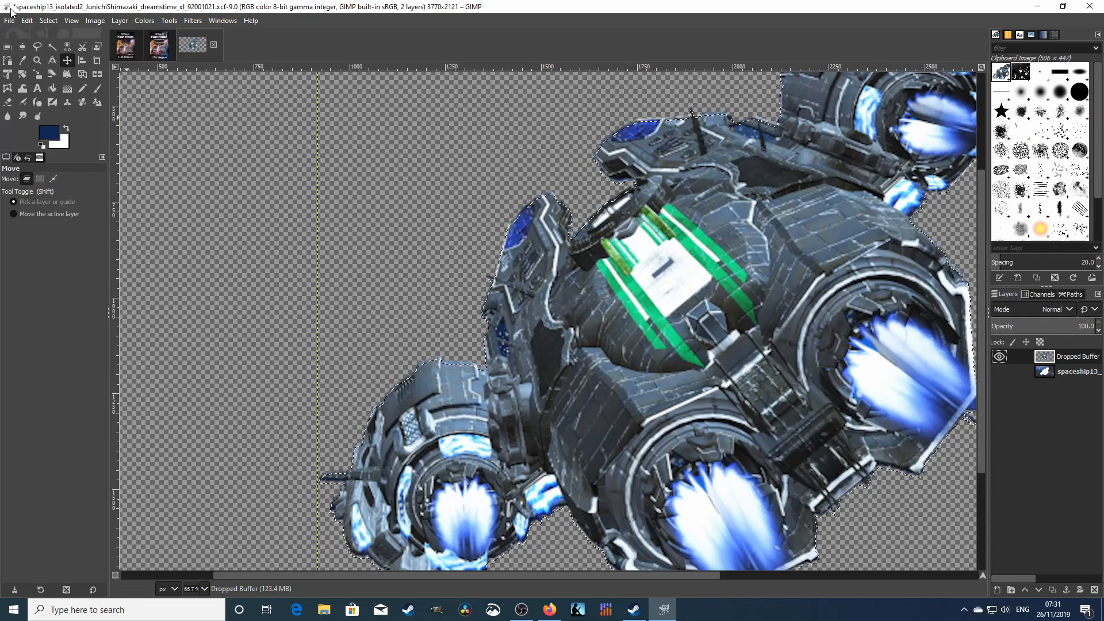
{"action": "left_click", "coordinate": [13, 20]}
{"action": "left_click", "coordinate": [23, 125]}
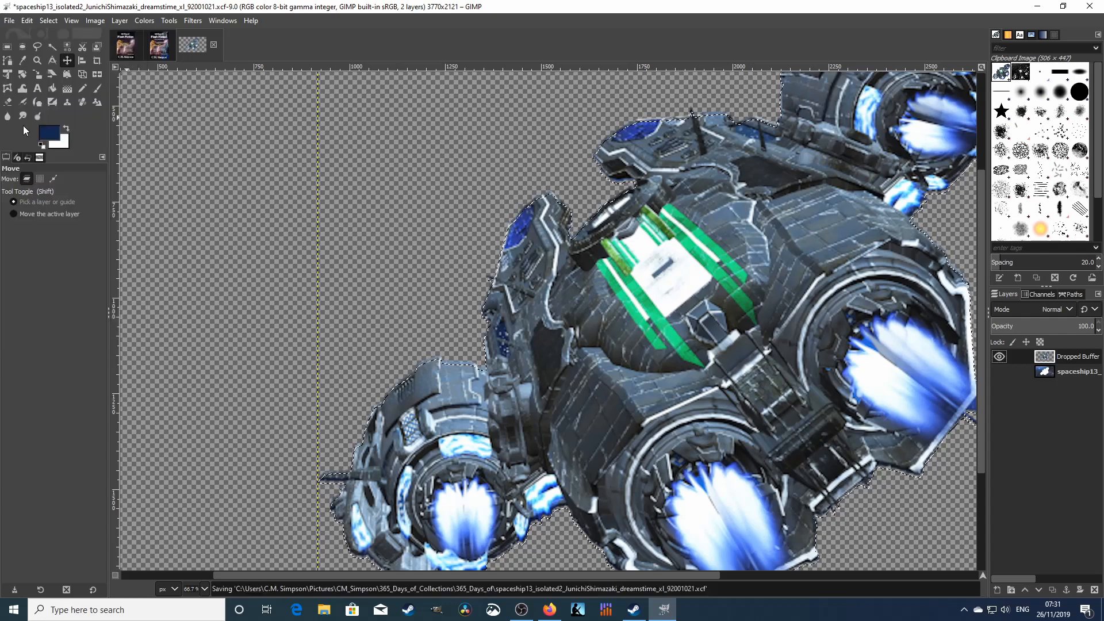
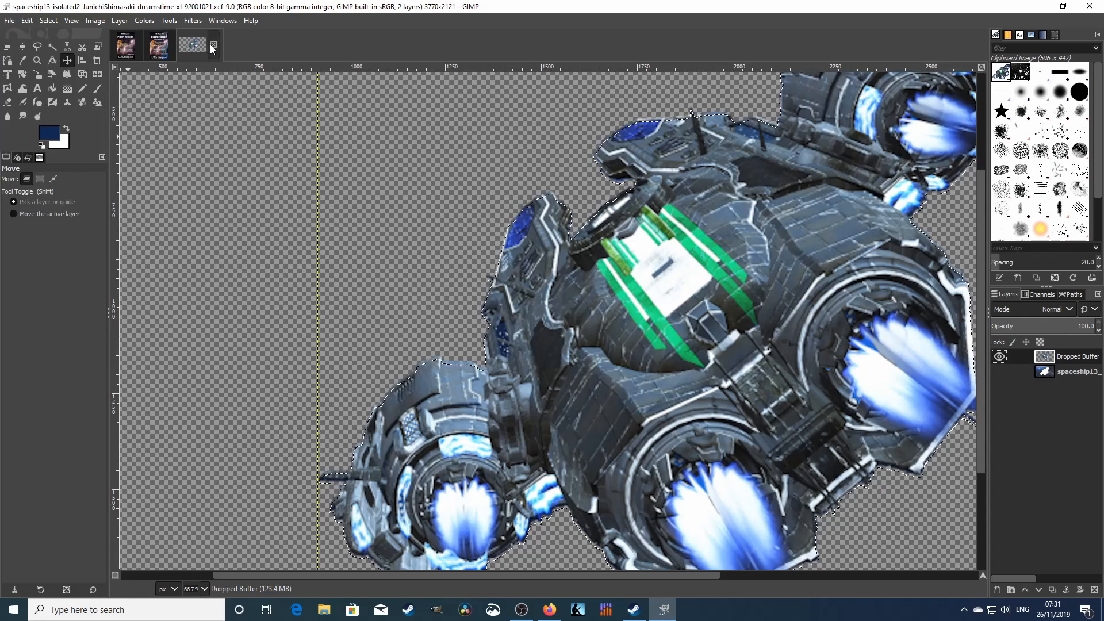
- Close the spaceship image, switch to the Upgrade01 cover, and reposition the gold dragon layer
{"action": "left_click", "coordinate": [215, 44]}
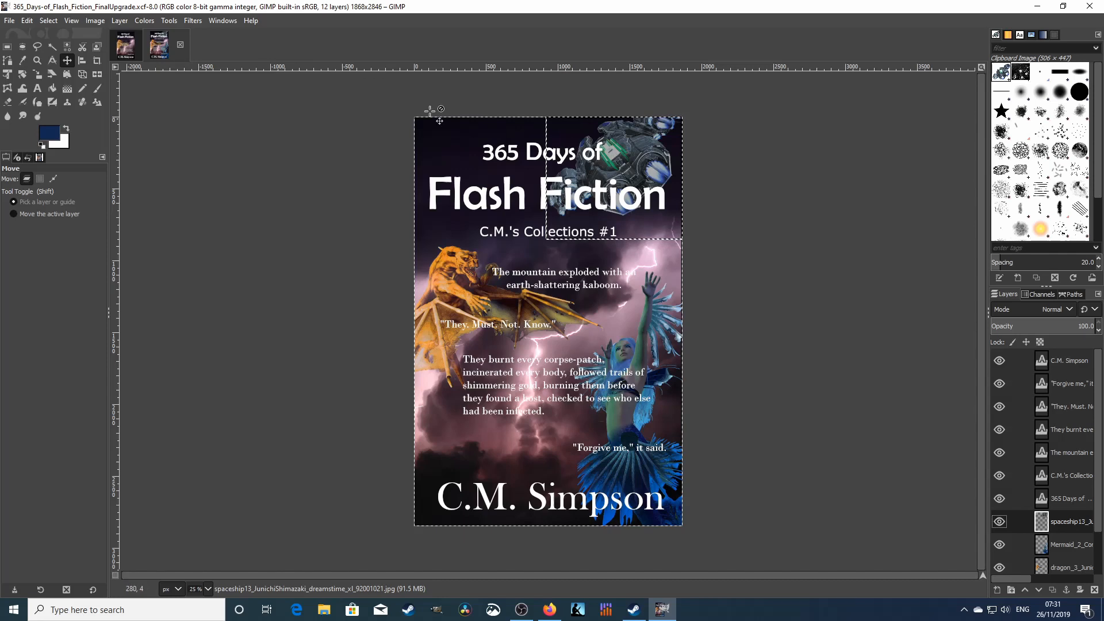
{"action": "left_click", "coordinate": [125, 45]}
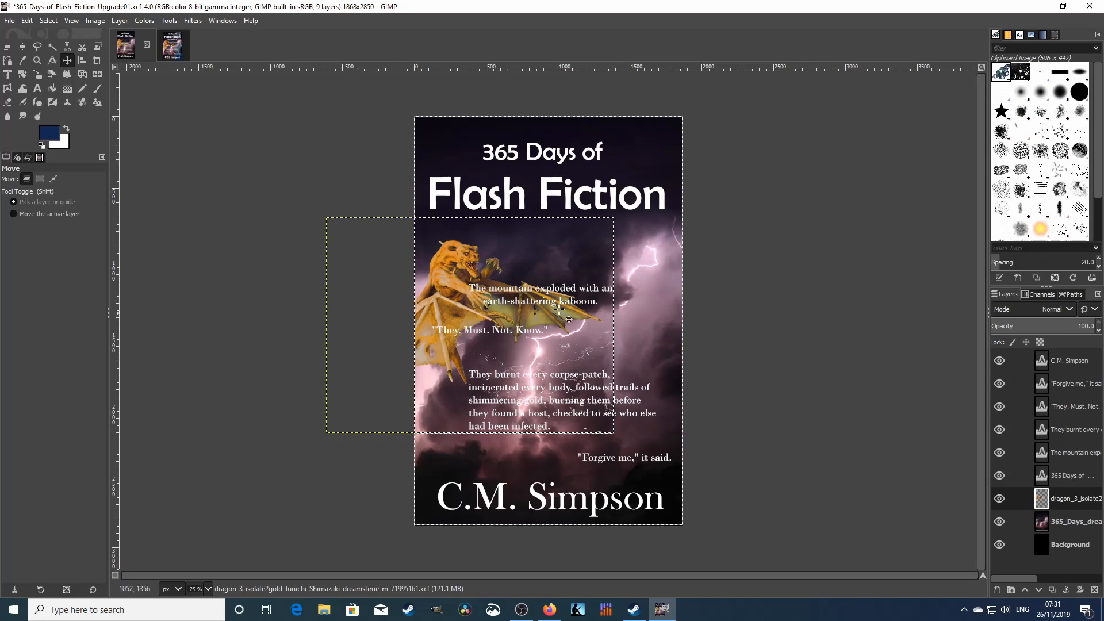
{"action": "left_click_drag", "start_coordinate": [459, 295], "coordinate": [538, 298]}
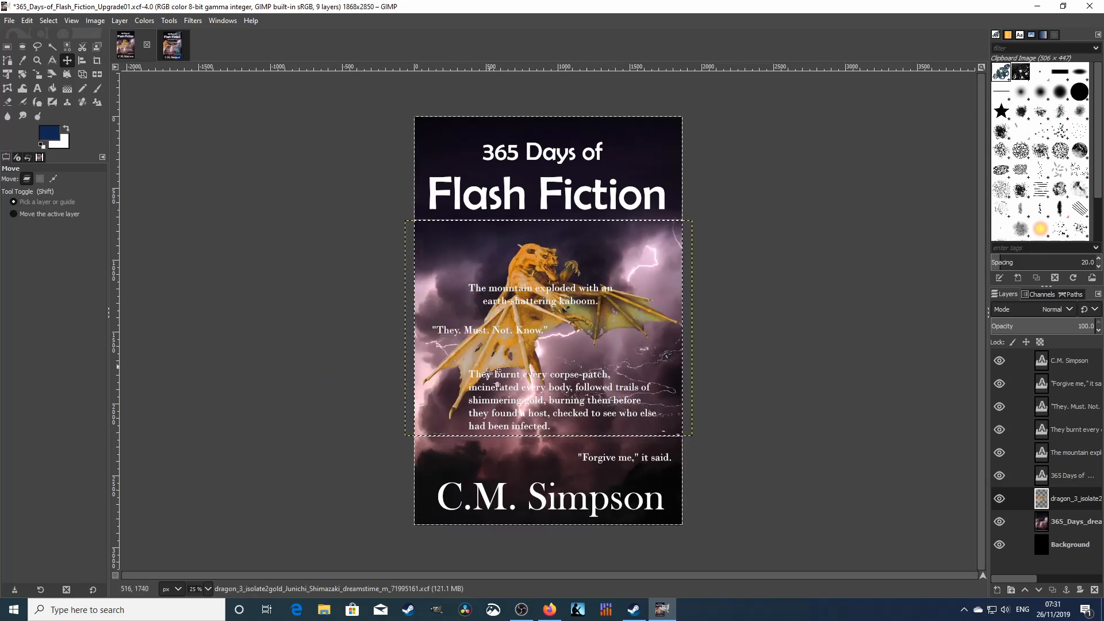
{"action": "left_click_drag", "start_coordinate": [551, 278], "coordinate": [449, 302]}
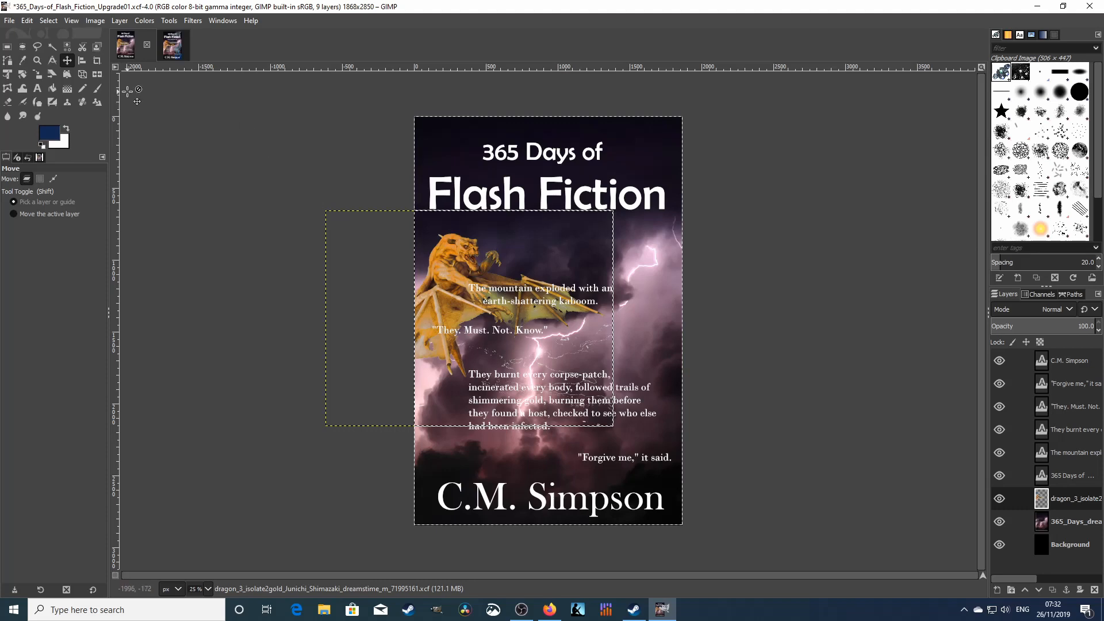
- Open spaceship13_isolated2.xcf as layers on the Upgrade01 cover
{"action": "left_click", "coordinate": [9, 22]}
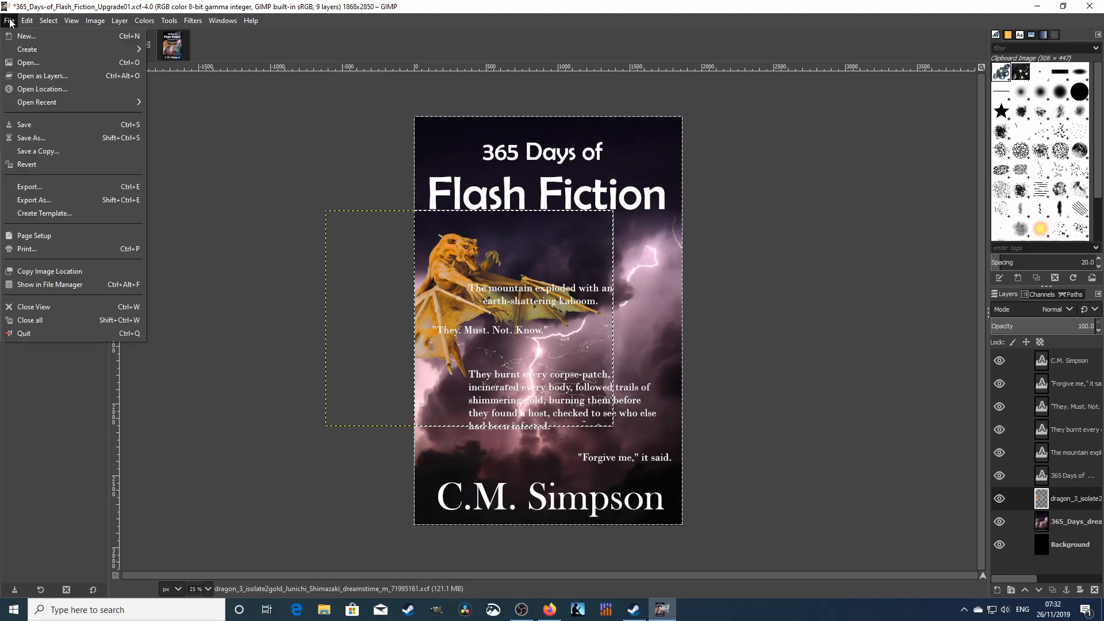
{"action": "left_click", "coordinate": [35, 77]}
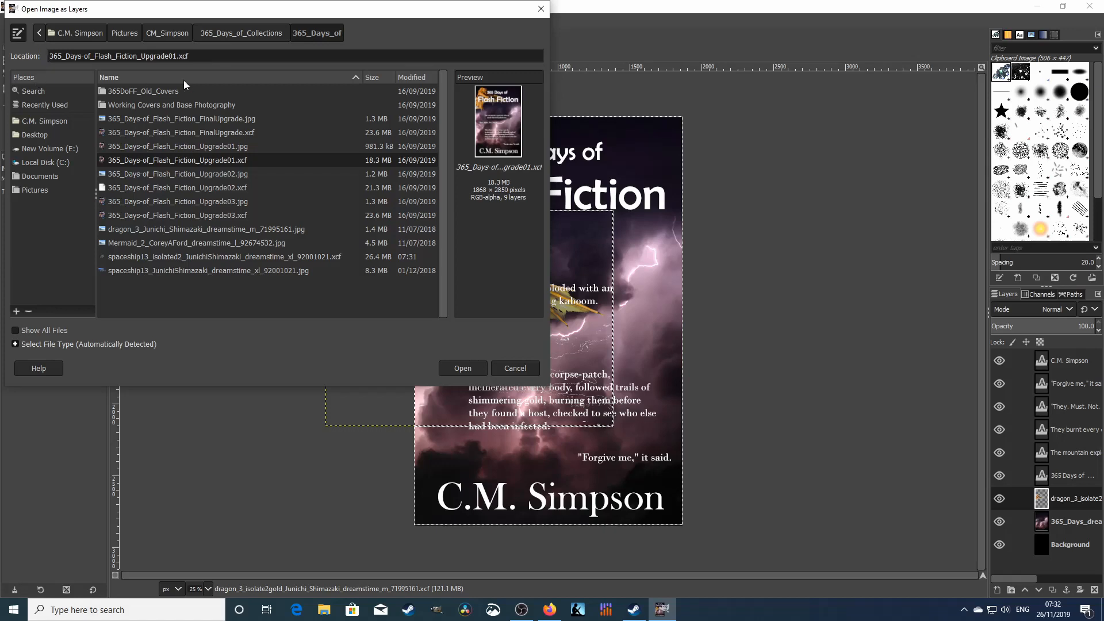
{"action": "double_click", "coordinate": [169, 258]}
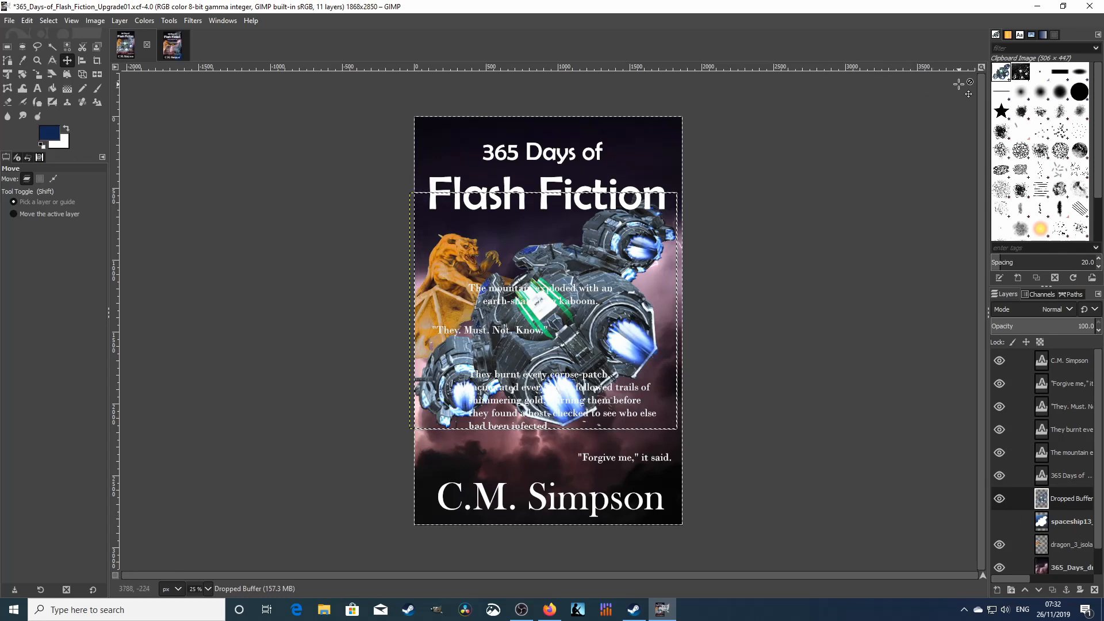
- Try merging the Dropped Buffer down and undo it, then delete spaceship13 and select Dropped Buffer
{"action": "right_click", "coordinate": [1075, 502]}
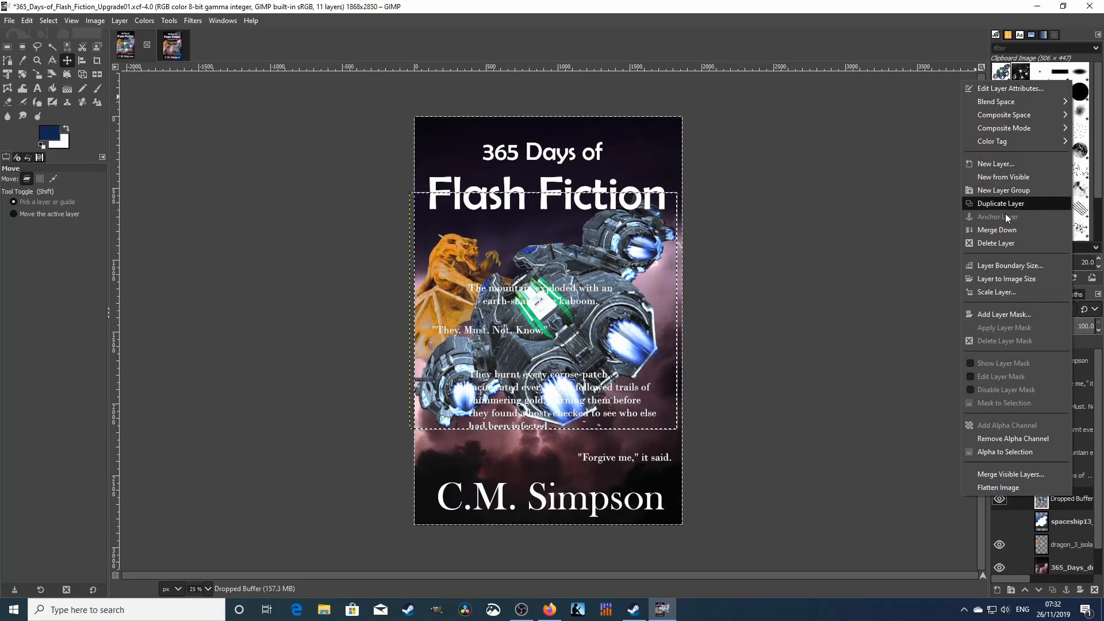
{"action": "left_click", "coordinate": [1006, 230]}
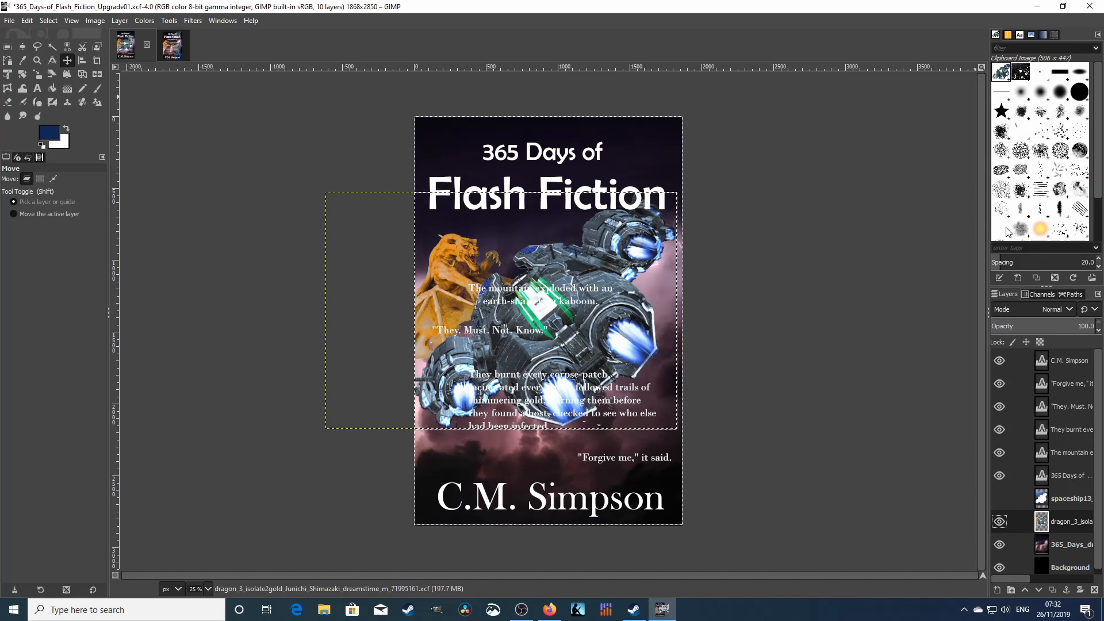
{"action": "key", "text": "ctrl+z"}
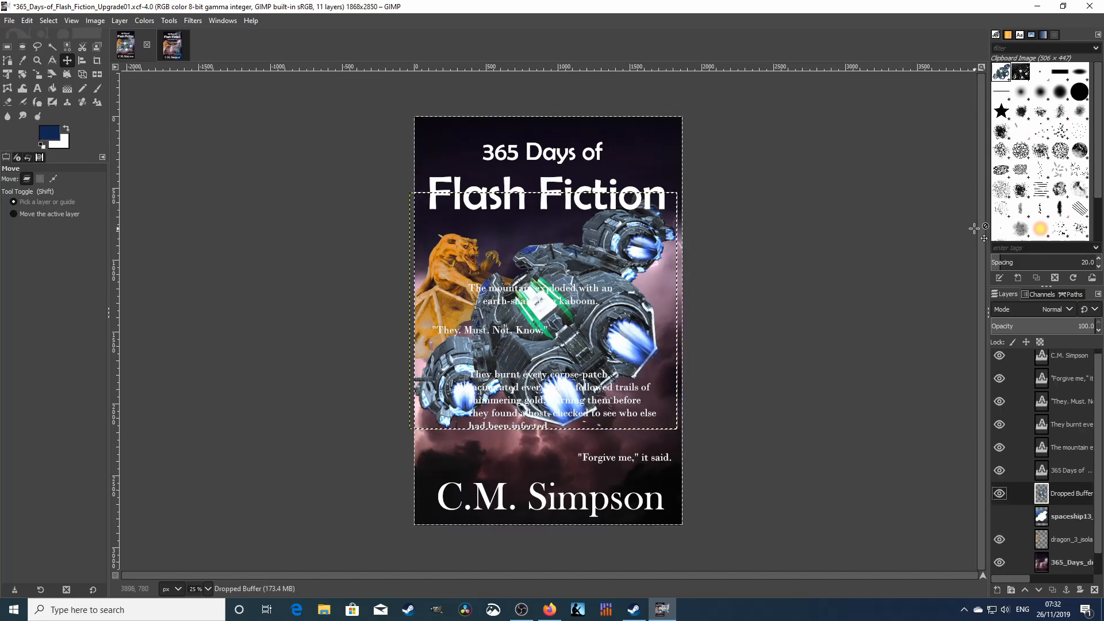
{"action": "right_click", "coordinate": [1073, 518]}
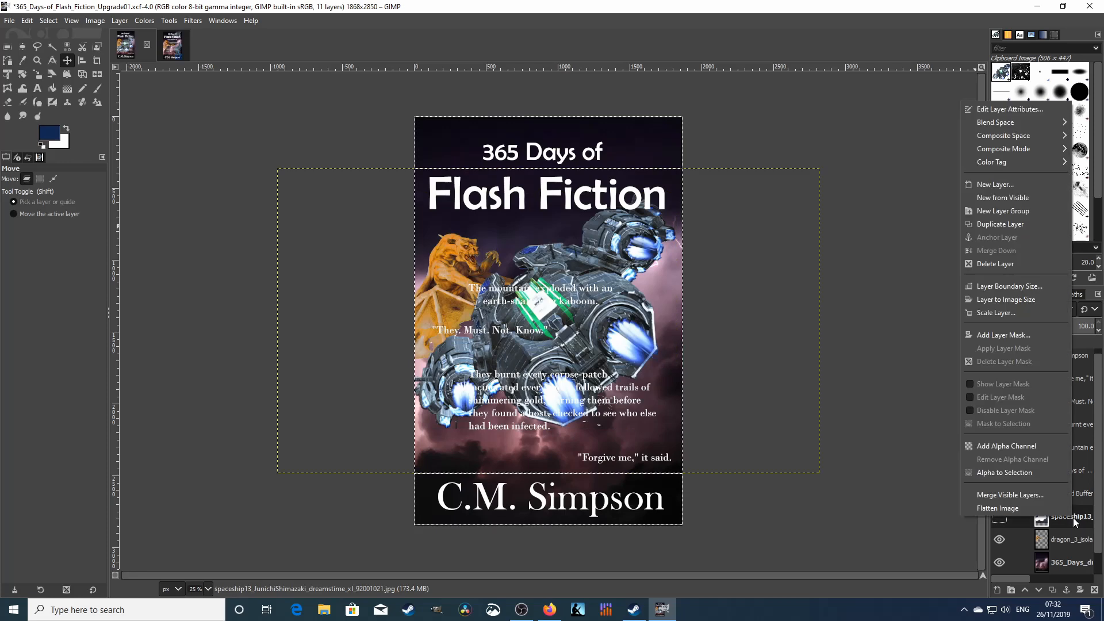
{"action": "left_click", "coordinate": [1011, 264]}
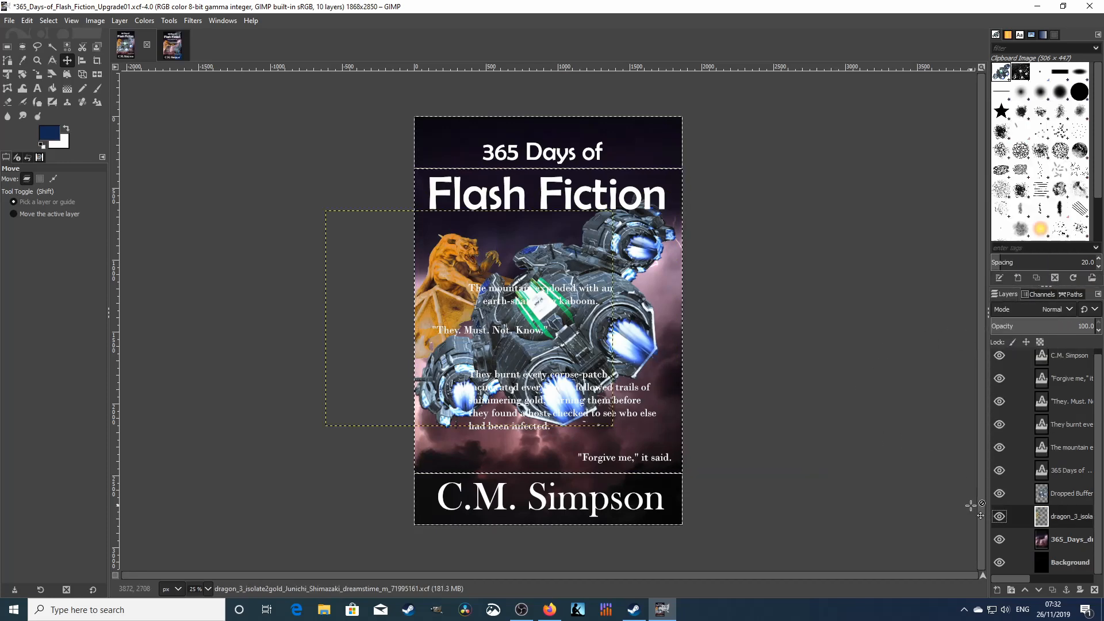
{"action": "left_click", "coordinate": [1071, 495]}
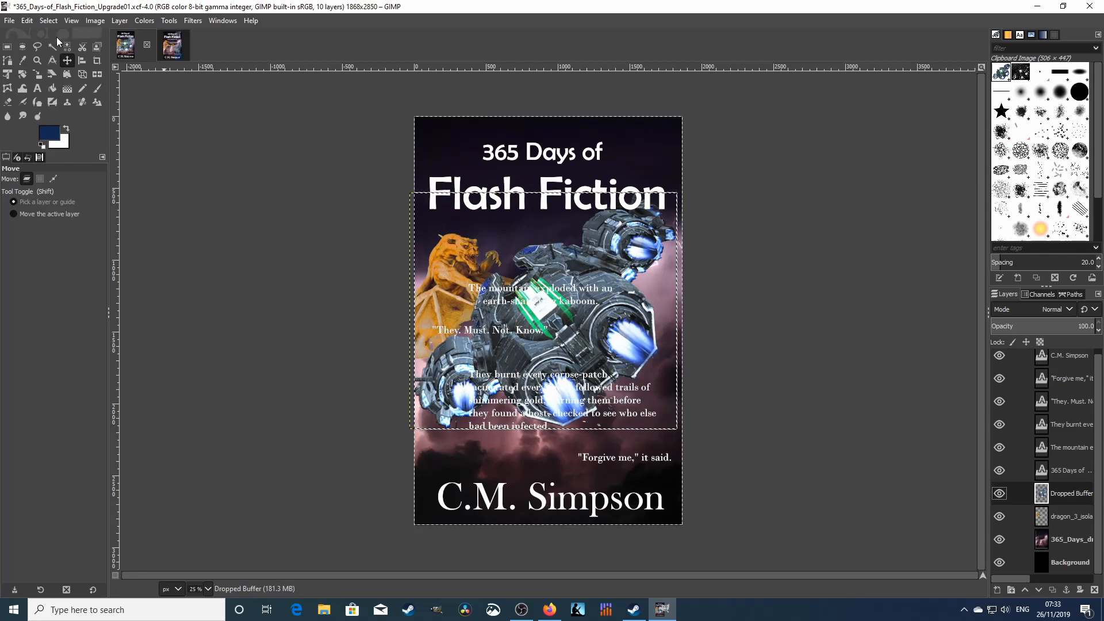
- Open and cancel the Scale Layer dialog, then pick the Scale tool for manual resizing
{"action": "left_click", "coordinate": [119, 21]}
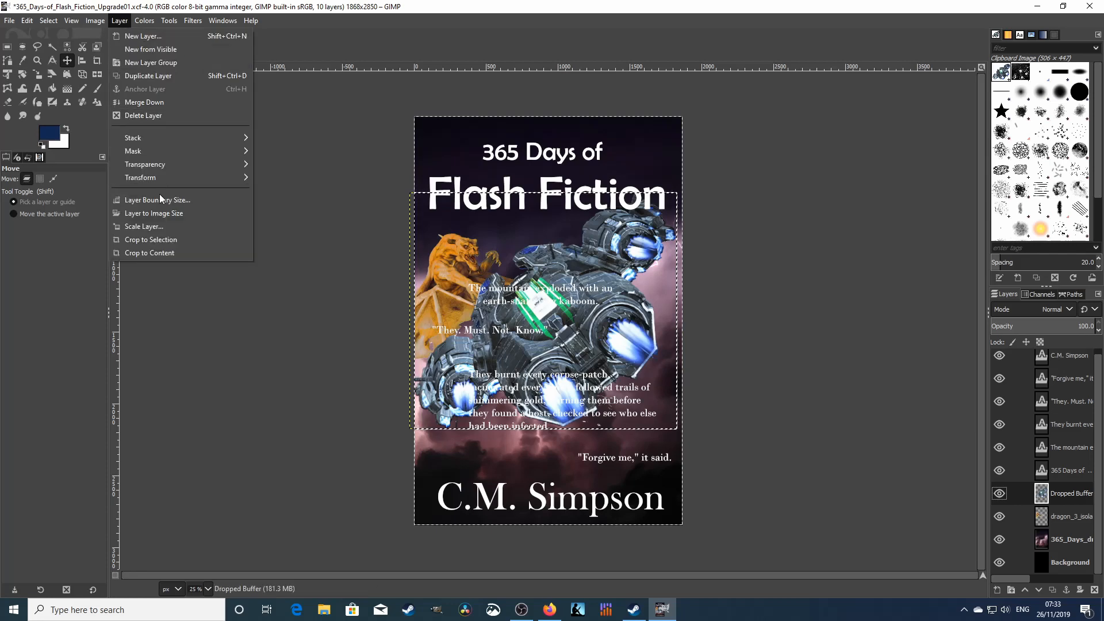
{"action": "left_click", "coordinate": [144, 226]}
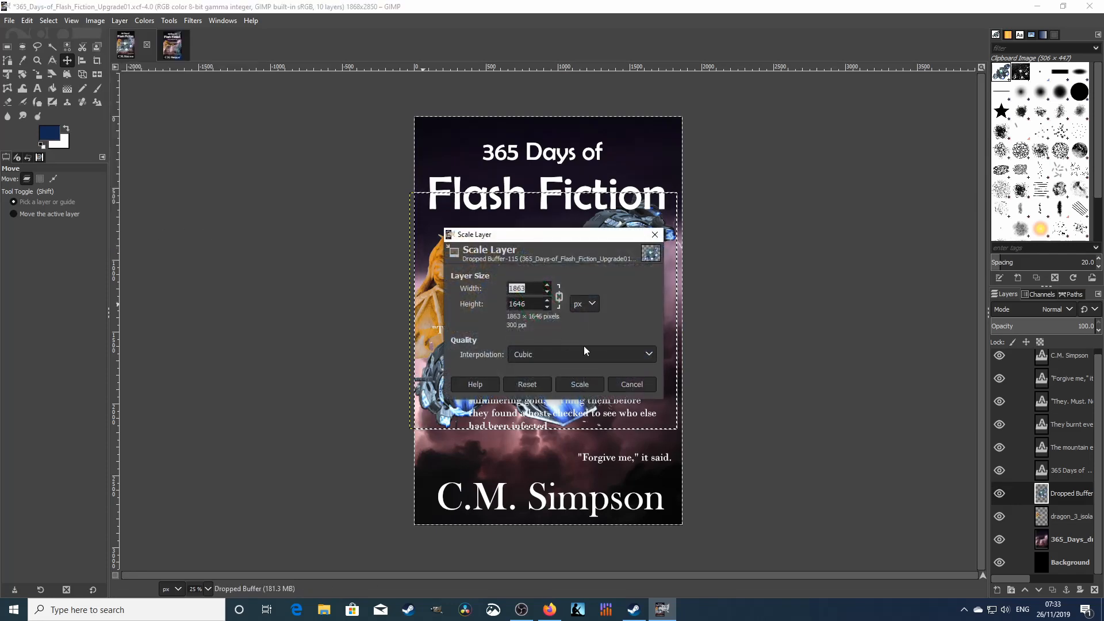
{"action": "left_click", "coordinate": [640, 388]}
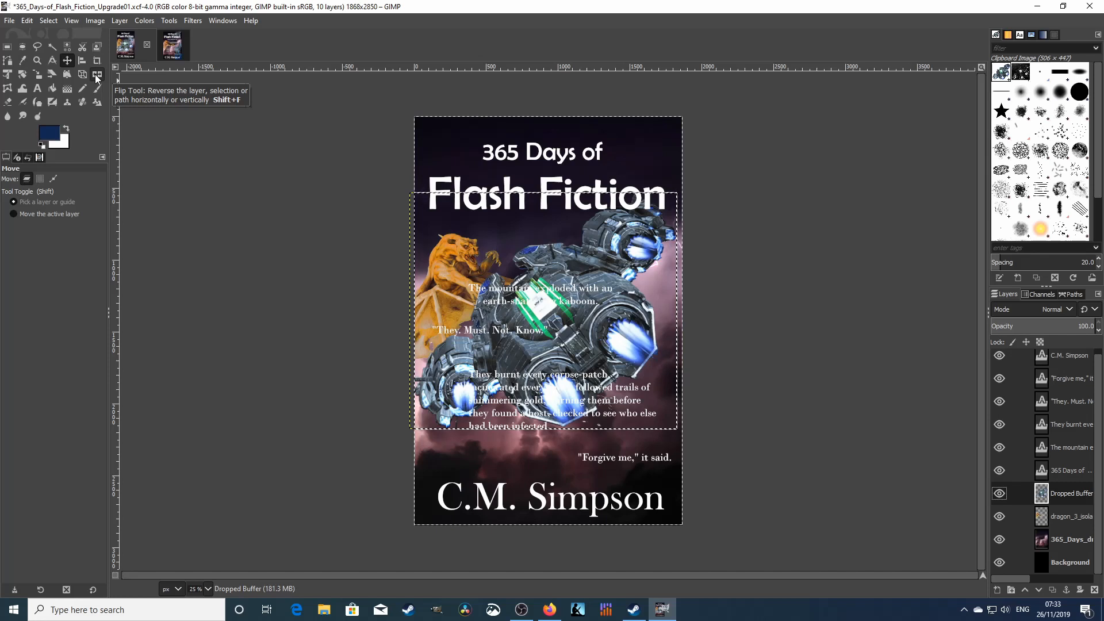
{"action": "left_click", "coordinate": [37, 75]}
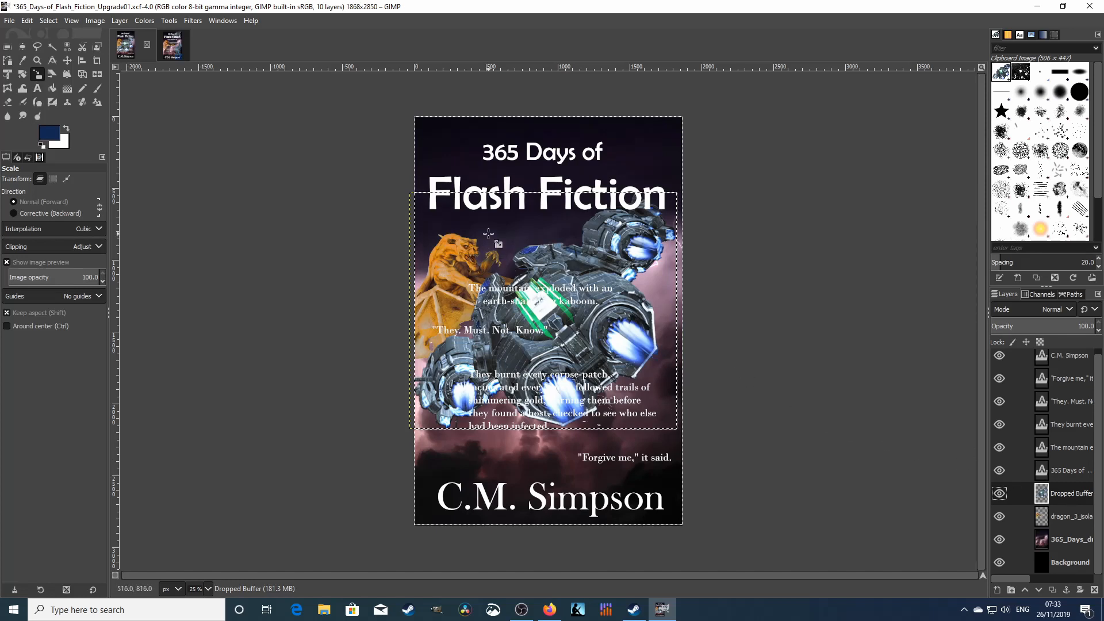
- Shrink the spaceship to 1006 × 905 px by dragging the Scale tool's corner handle
{"action": "left_click", "coordinate": [506, 244]}
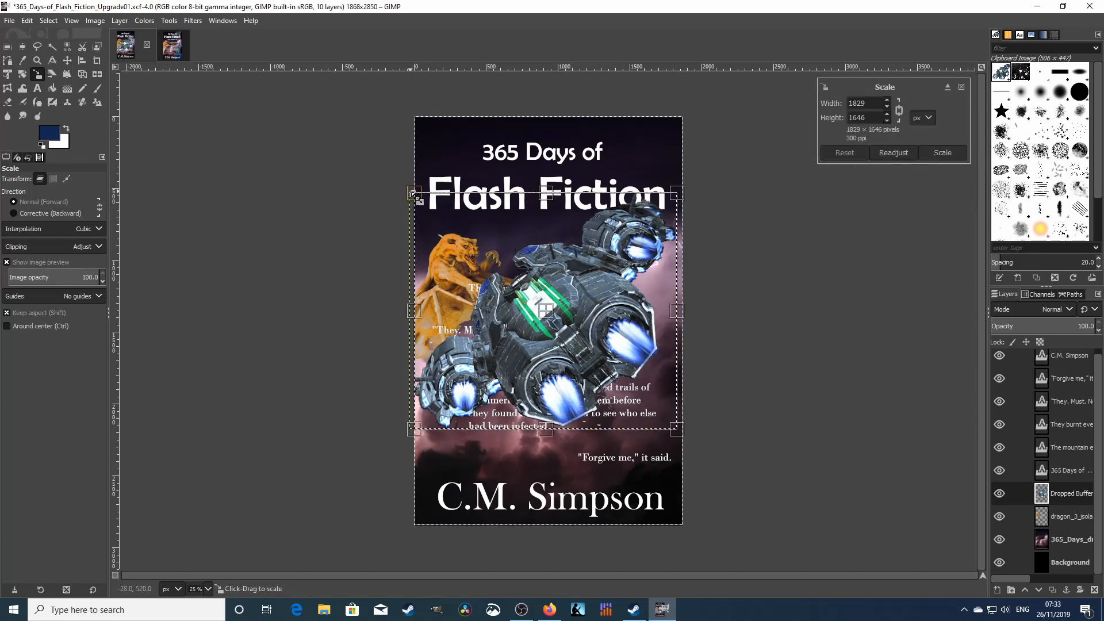
{"action": "left_click_drag", "start_coordinate": [414, 194], "coordinate": [535, 298]}
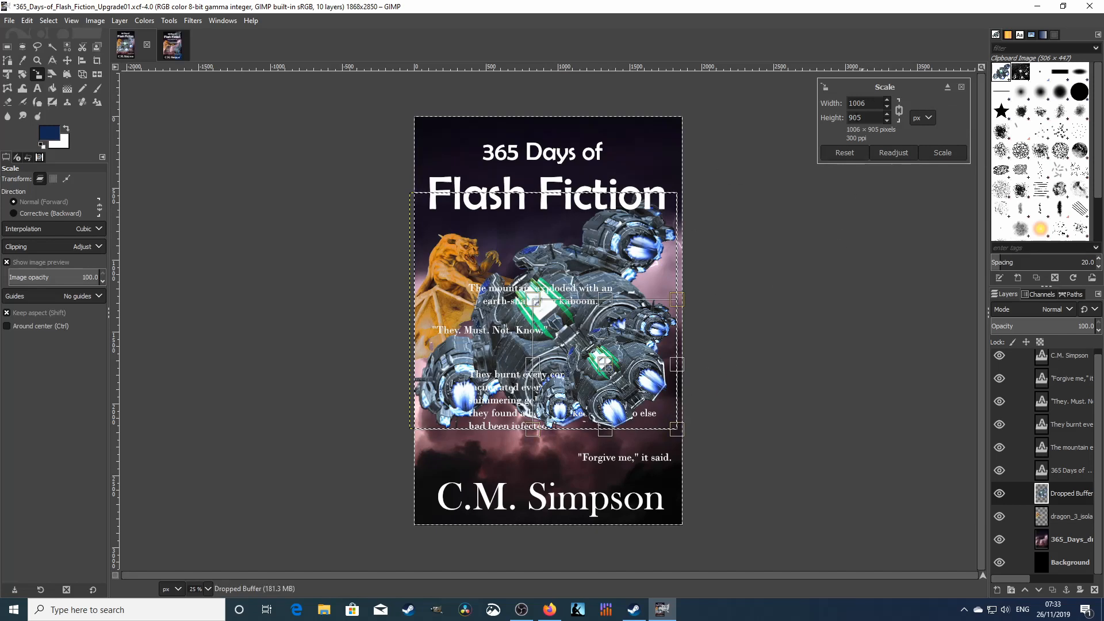
{"action": "left_click", "coordinate": [944, 153]}
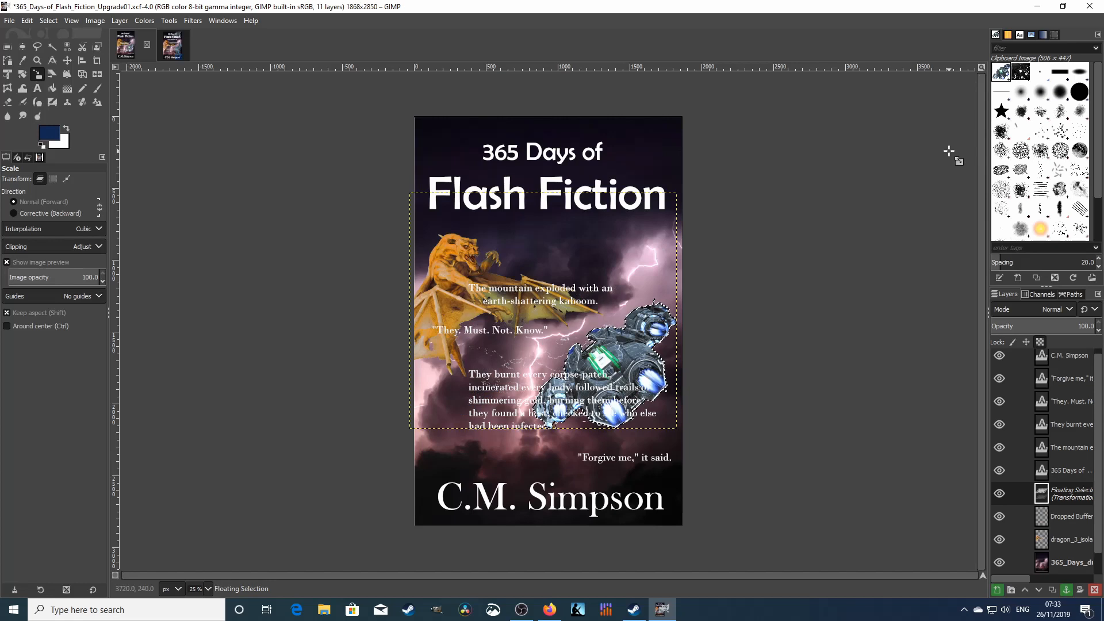
{"action": "left_click", "coordinate": [67, 60]}
{"action": "left_click", "coordinate": [635, 371]}
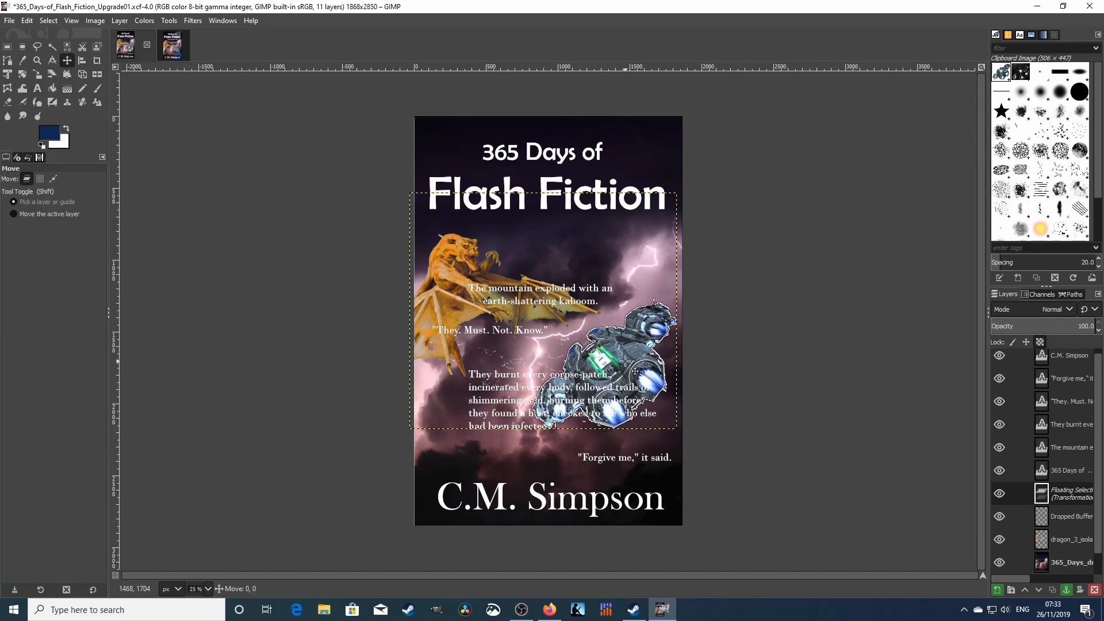
- Move the floating spaceship up toward the title, then anchor the floating selection onto its layer
{"action": "left_click_drag", "start_coordinate": [635, 371], "coordinate": [566, 302]}
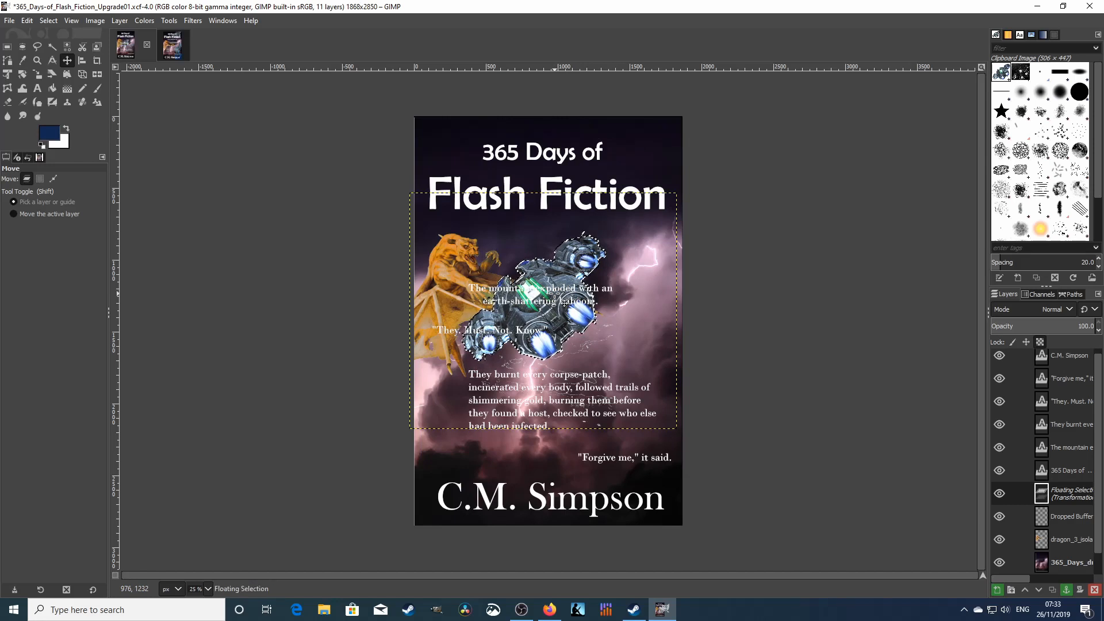
{"action": "right_click", "coordinate": [1070, 495]}
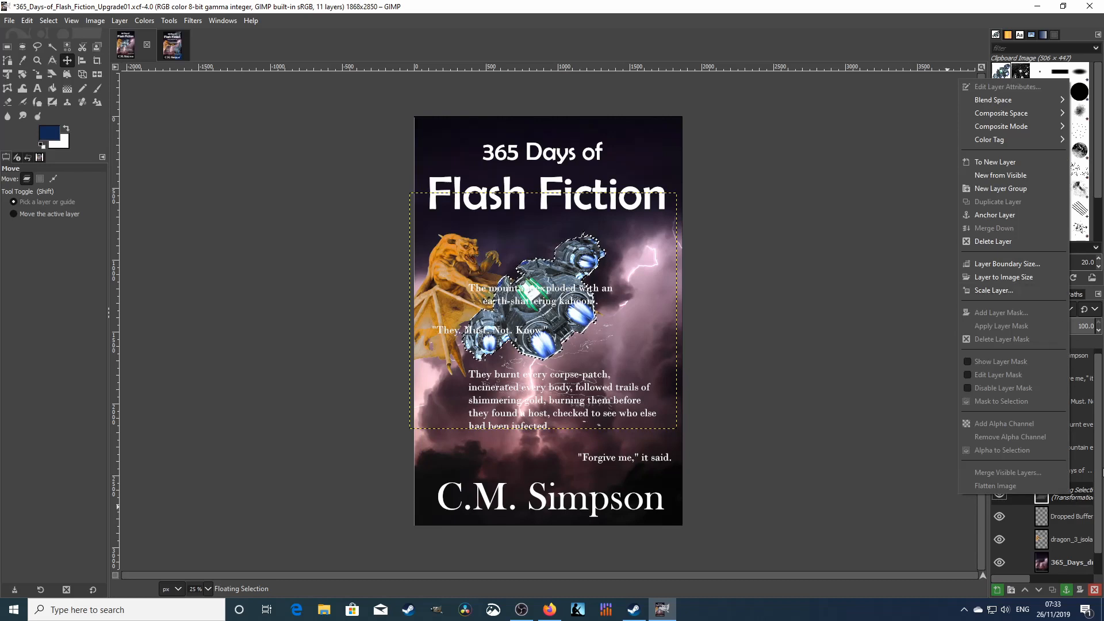
{"action": "left_click", "coordinate": [922, 437]}
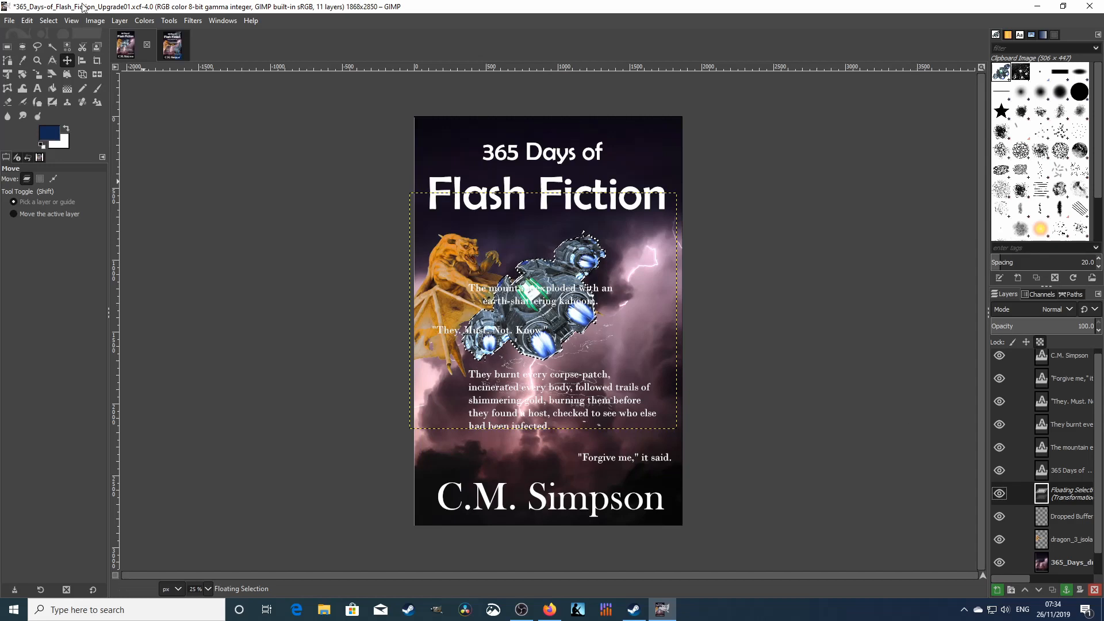
{"action": "left_click", "coordinate": [120, 22]}
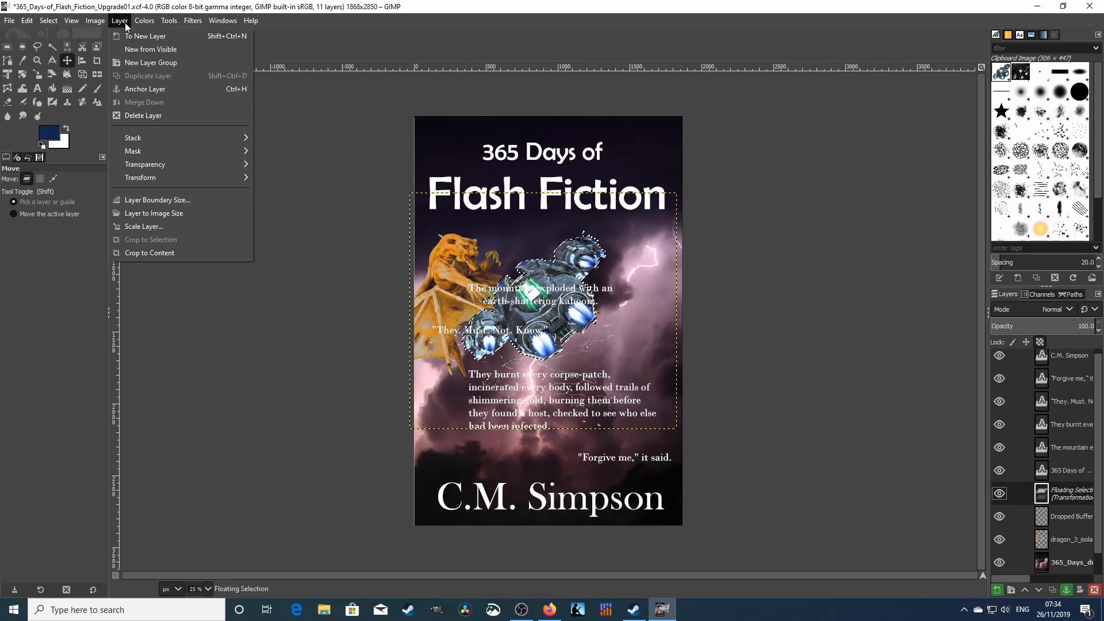
{"action": "left_click", "coordinate": [145, 226]}
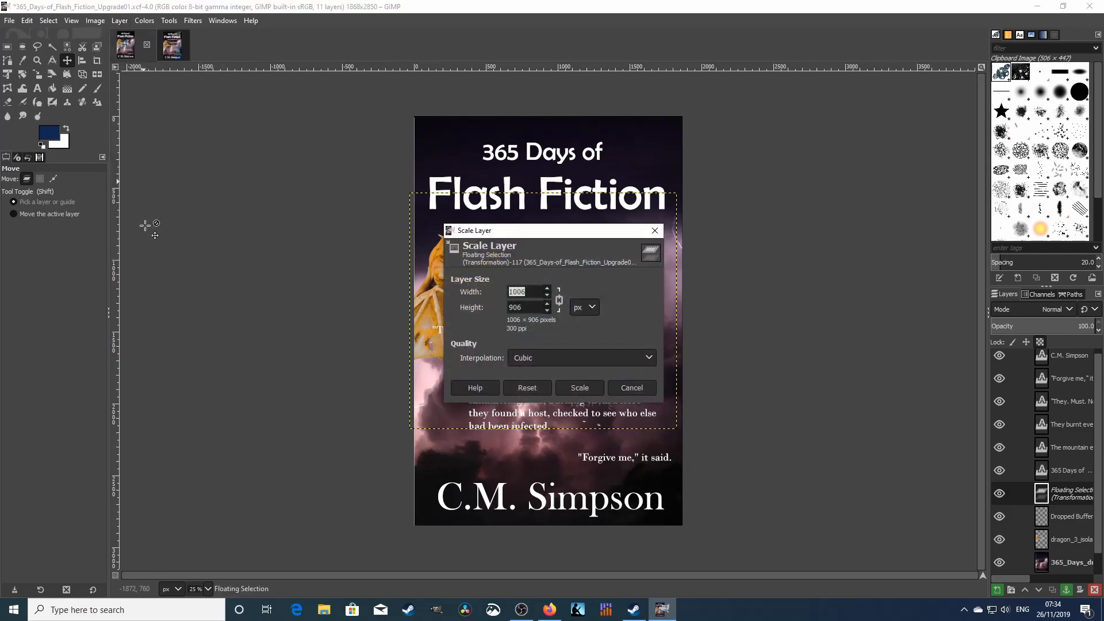
{"action": "left_click", "coordinate": [628, 388]}
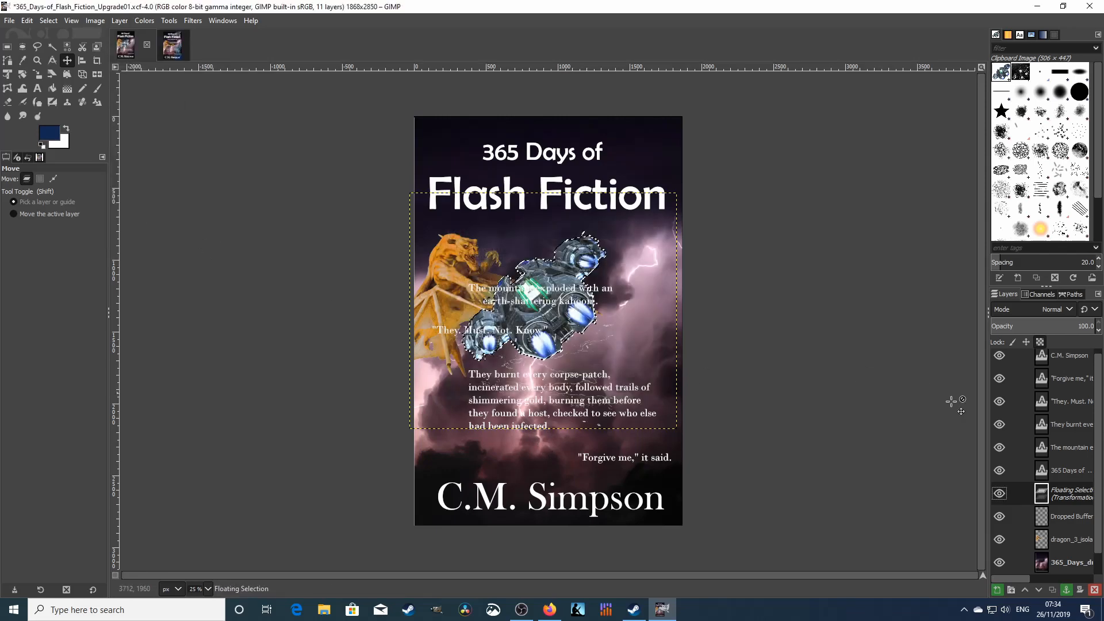
{"action": "left_click", "coordinate": [897, 404]}
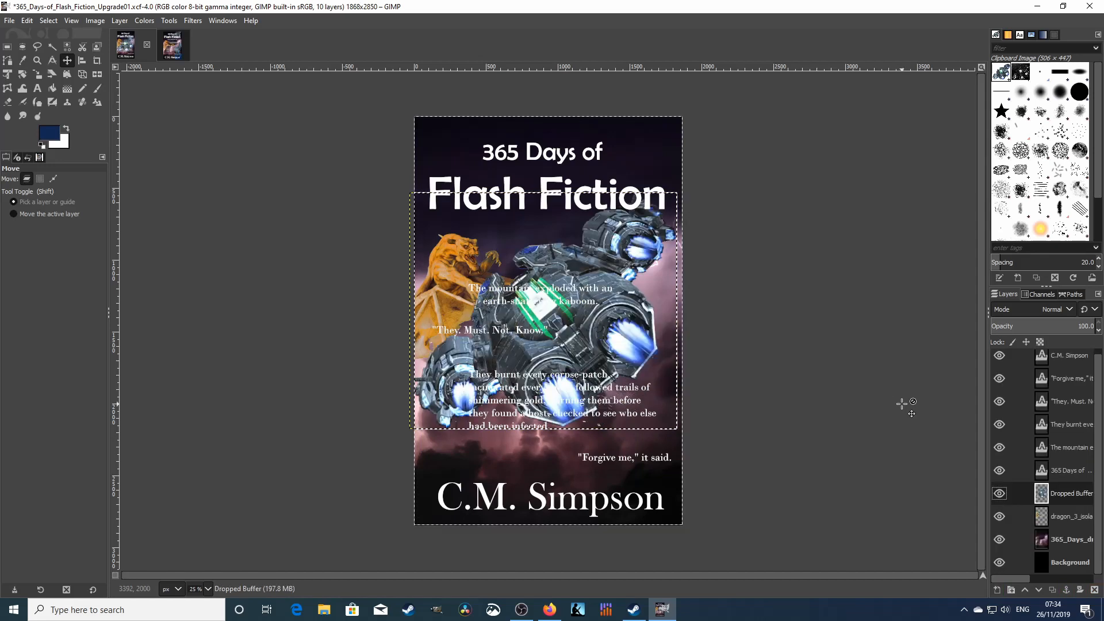
- Scale the spaceship layer to 1006 × 889 px with the chain linked
{"action": "left_click", "coordinate": [121, 21]}
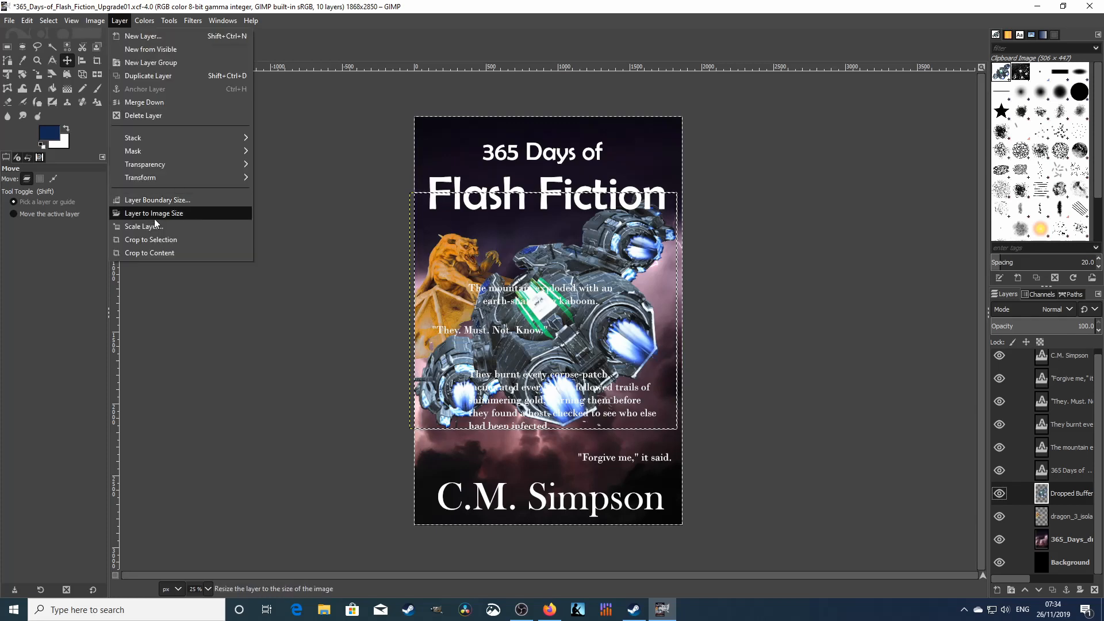
{"action": "left_click", "coordinate": [145, 227]}
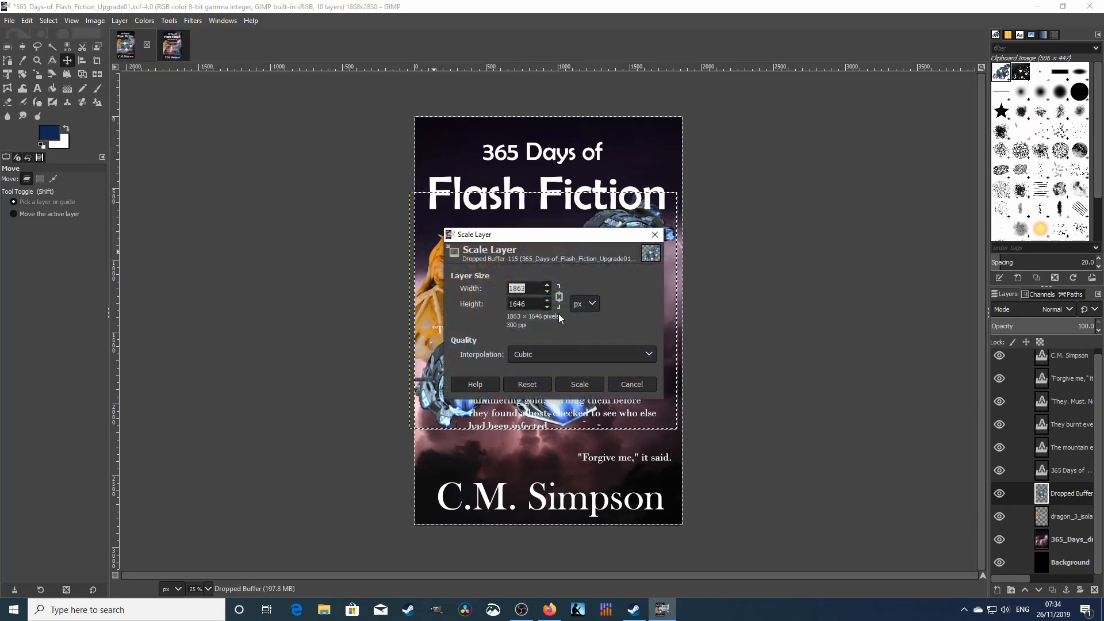
{"action": "type", "text": "100"}
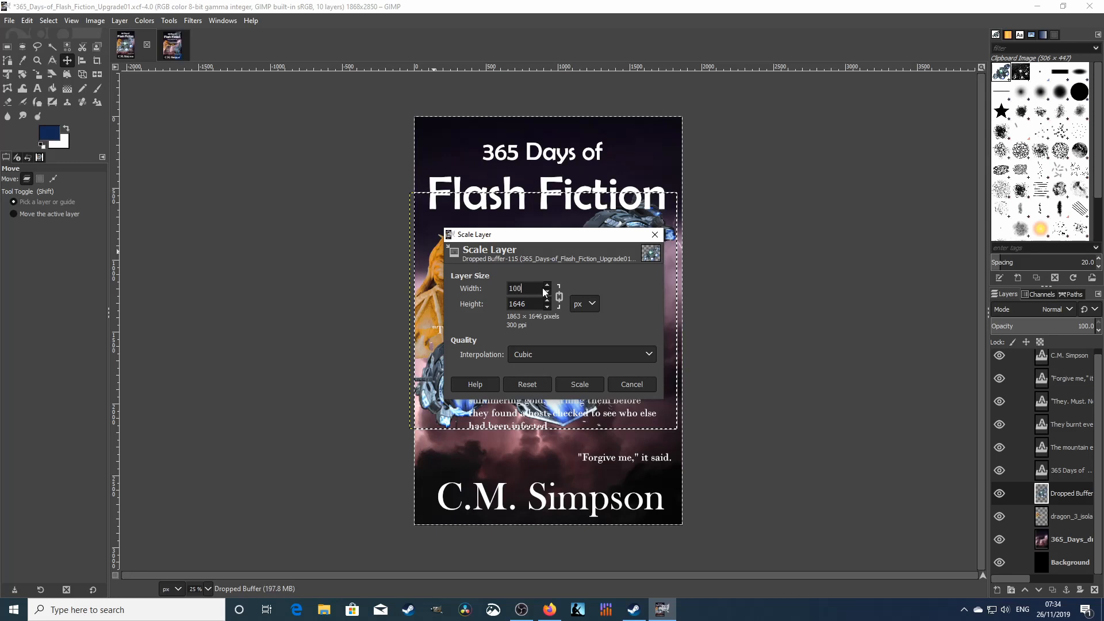
{"action": "type", "text": "6"}
{"action": "key", "text": "Tab"}
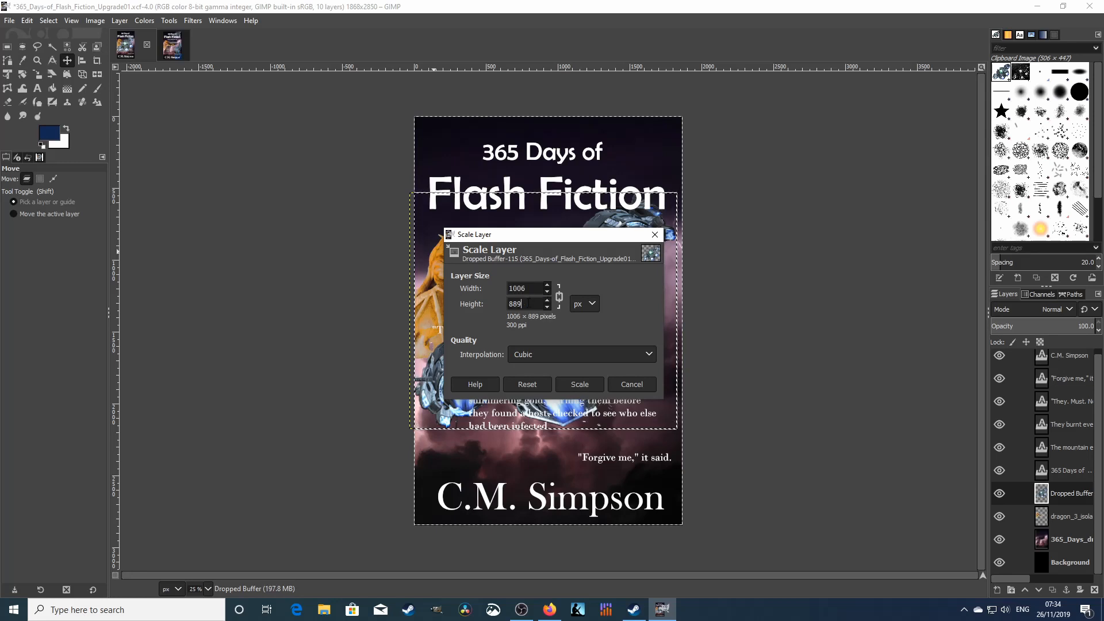
{"action": "left_click", "coordinate": [580, 385]}
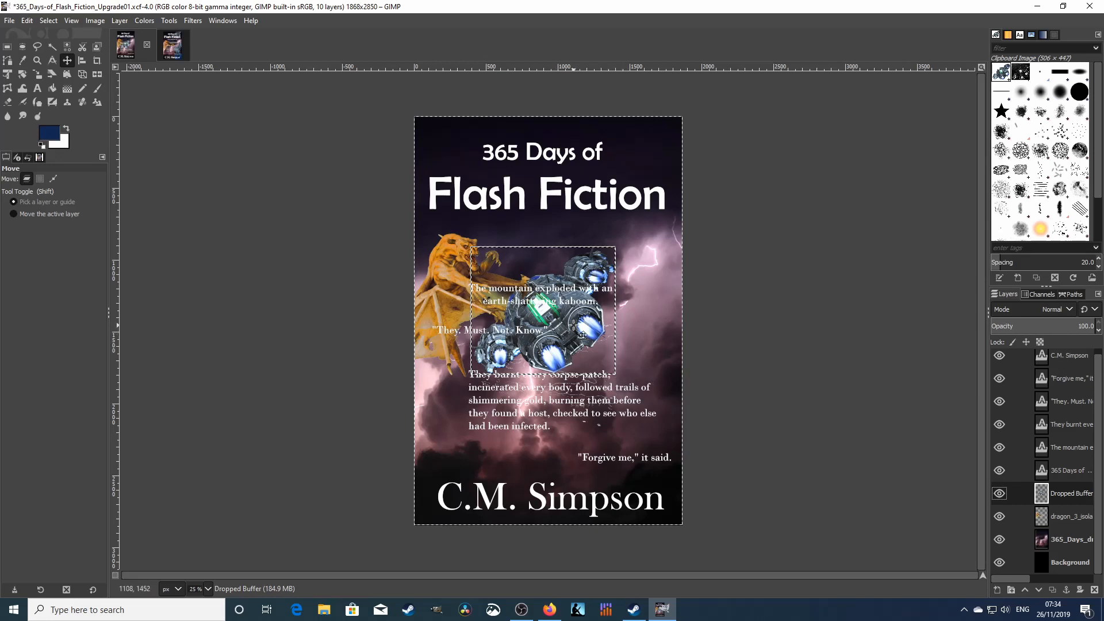
- Move the spaceship into the cover's top-right corner beside the Flash Fiction title
{"action": "left_click_drag", "start_coordinate": [577, 337], "coordinate": [652, 202]}
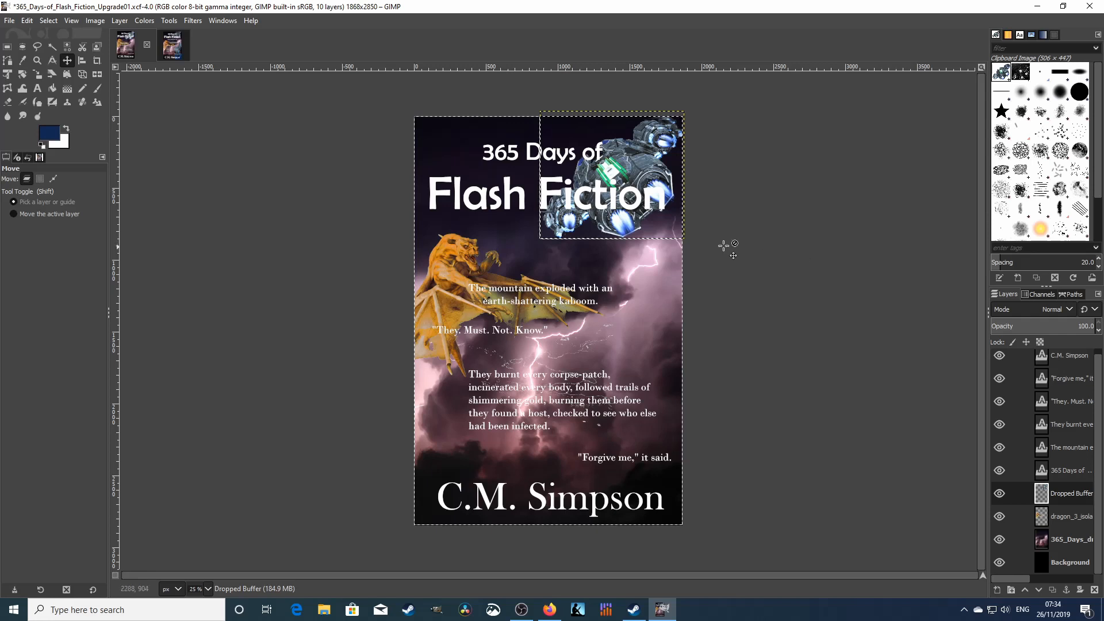
{"action": "left_click_drag", "start_coordinate": [645, 165], "coordinate": [645, 168]}
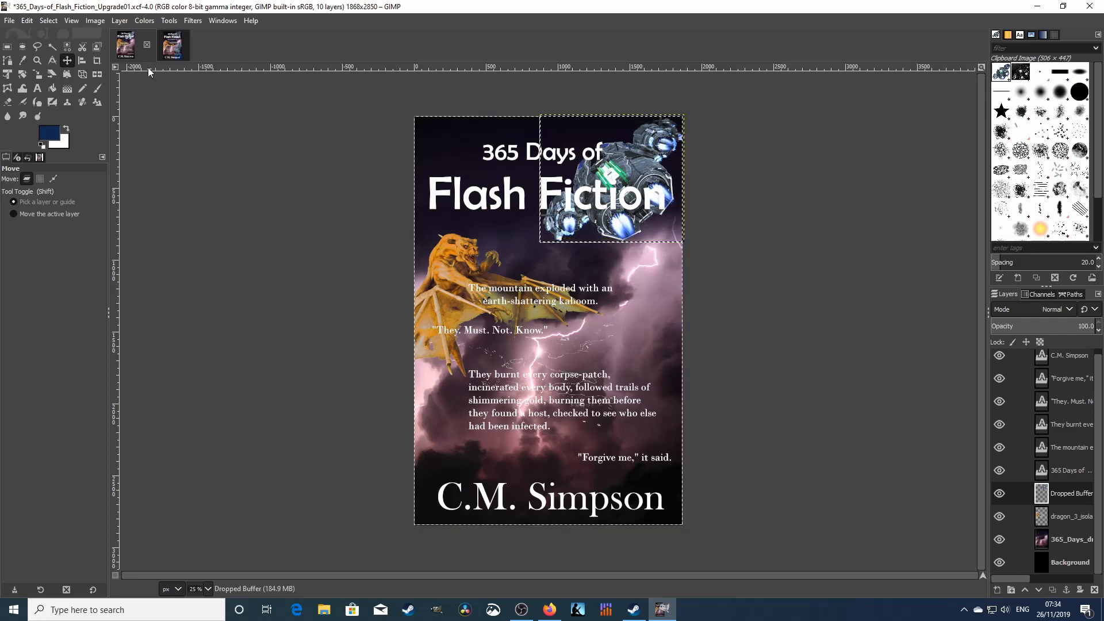
{"action": "left_click", "coordinate": [174, 46]}
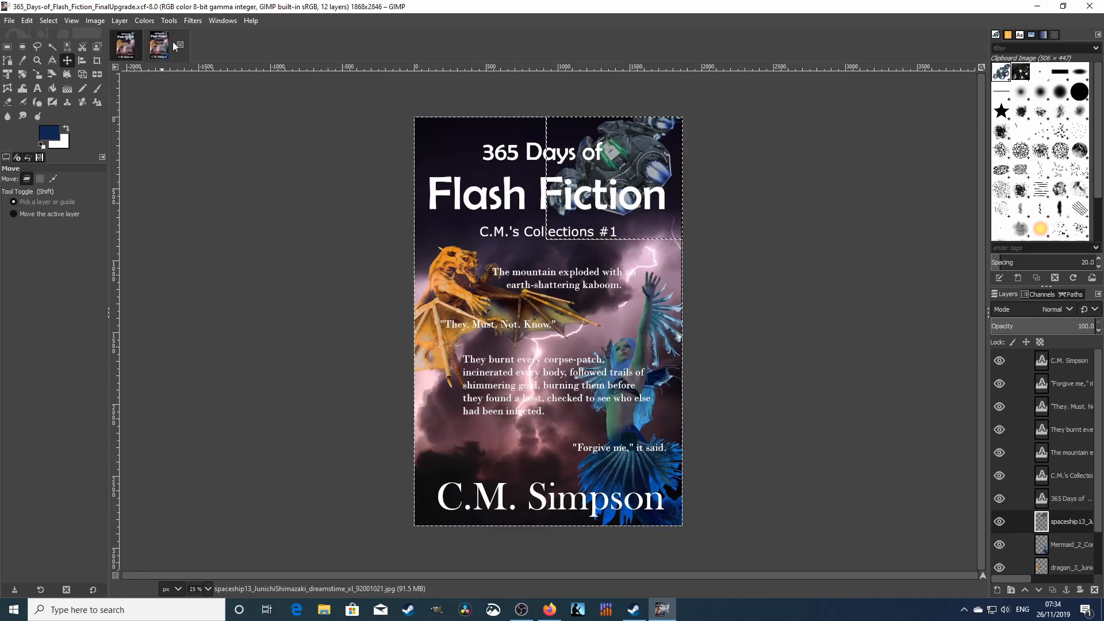
{"action": "left_click", "coordinate": [132, 46]}
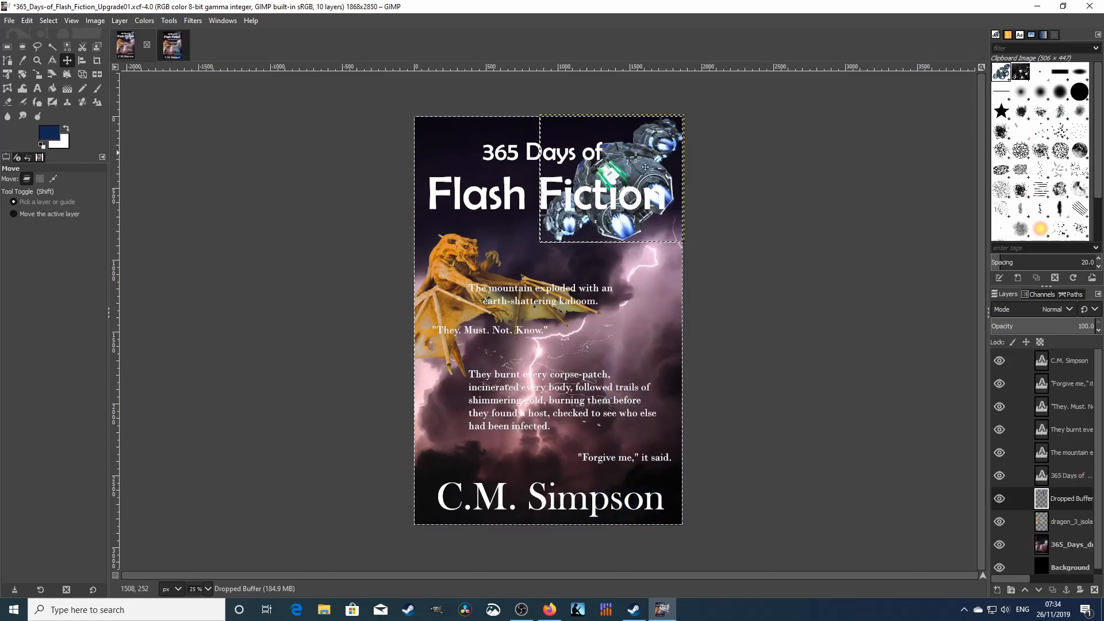
{"action": "left_click_drag", "start_coordinate": [648, 180], "coordinate": [646, 160]}
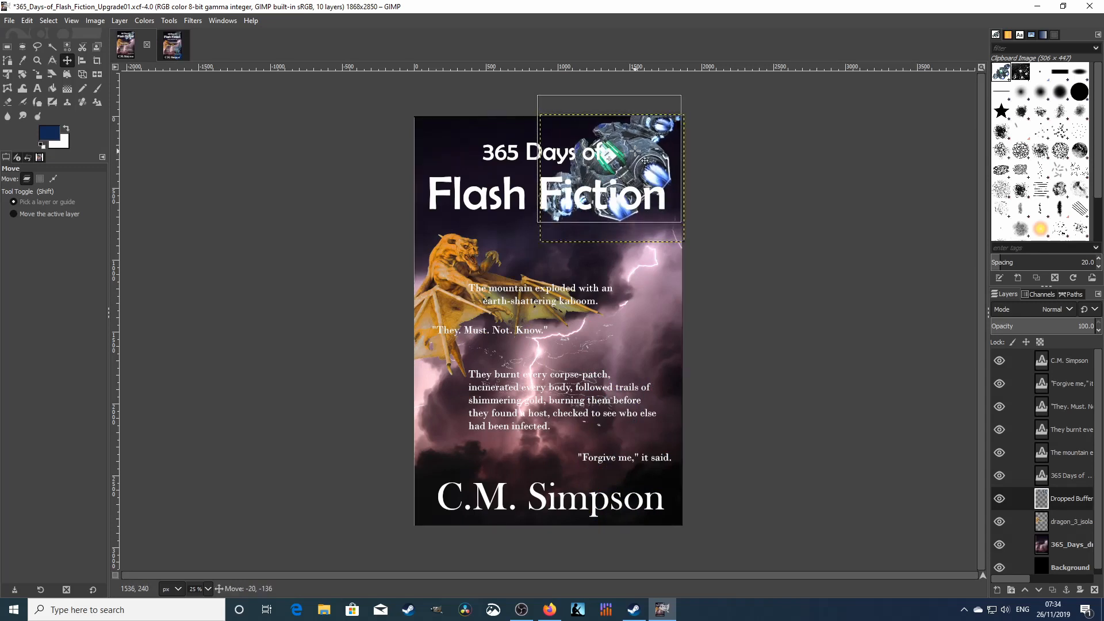
- Raise the spaceship's contrast to 38 with Brightness-Contrast
{"action": "left_click", "coordinate": [145, 21]}
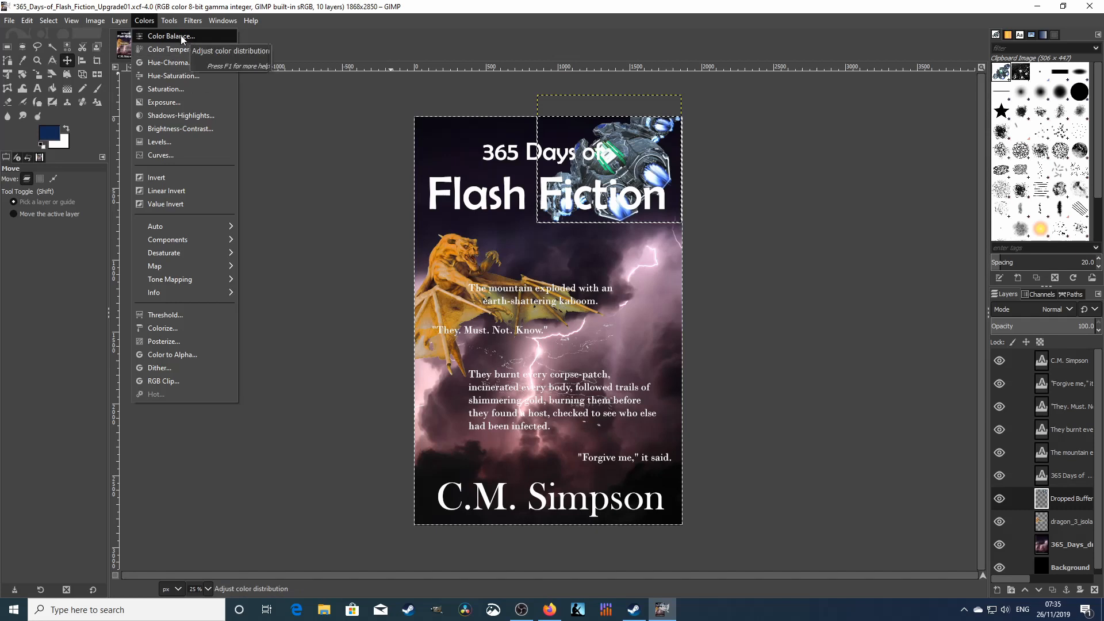
{"action": "left_click", "coordinate": [169, 128]}
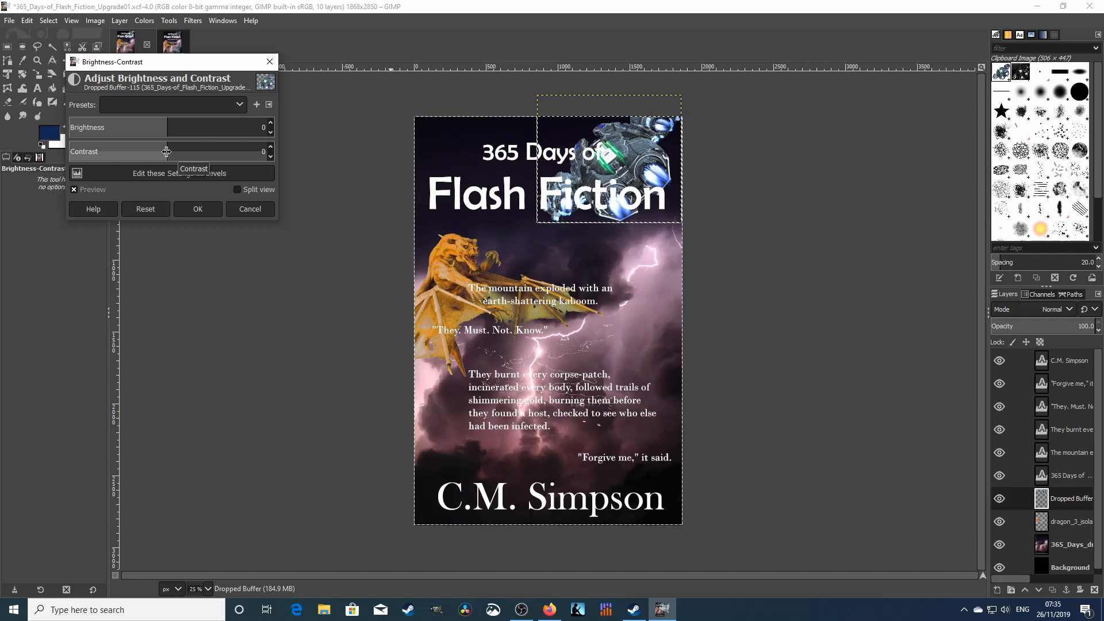
{"action": "left_click", "coordinate": [166, 151]}
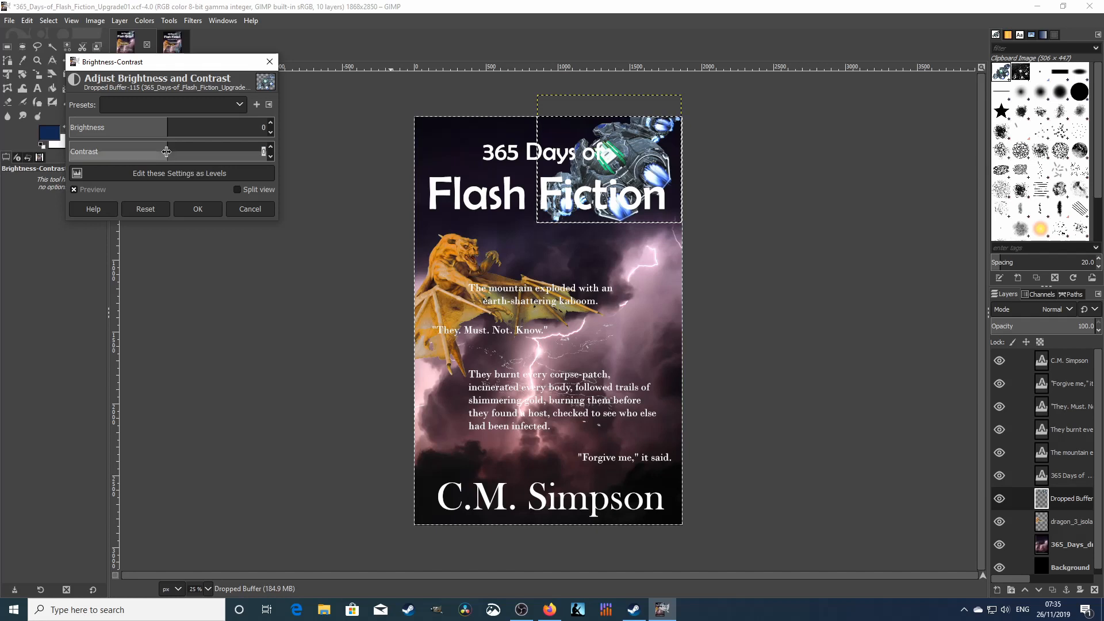
{"action": "left_click_drag", "start_coordinate": [167, 152], "coordinate": [220, 152]}
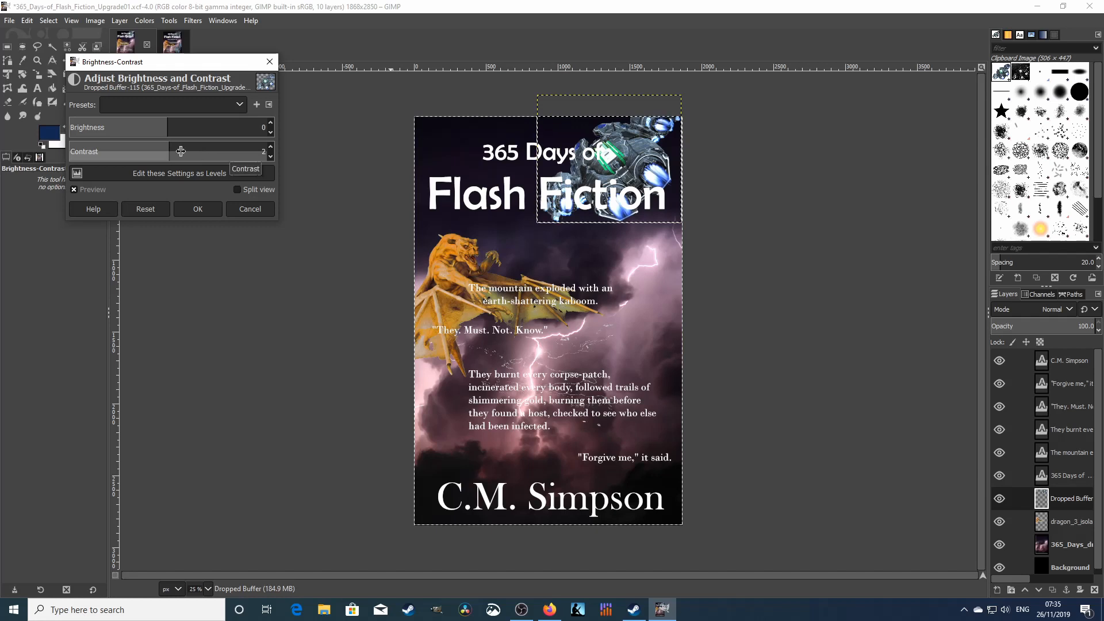
{"action": "left_click", "coordinate": [187, 147]}
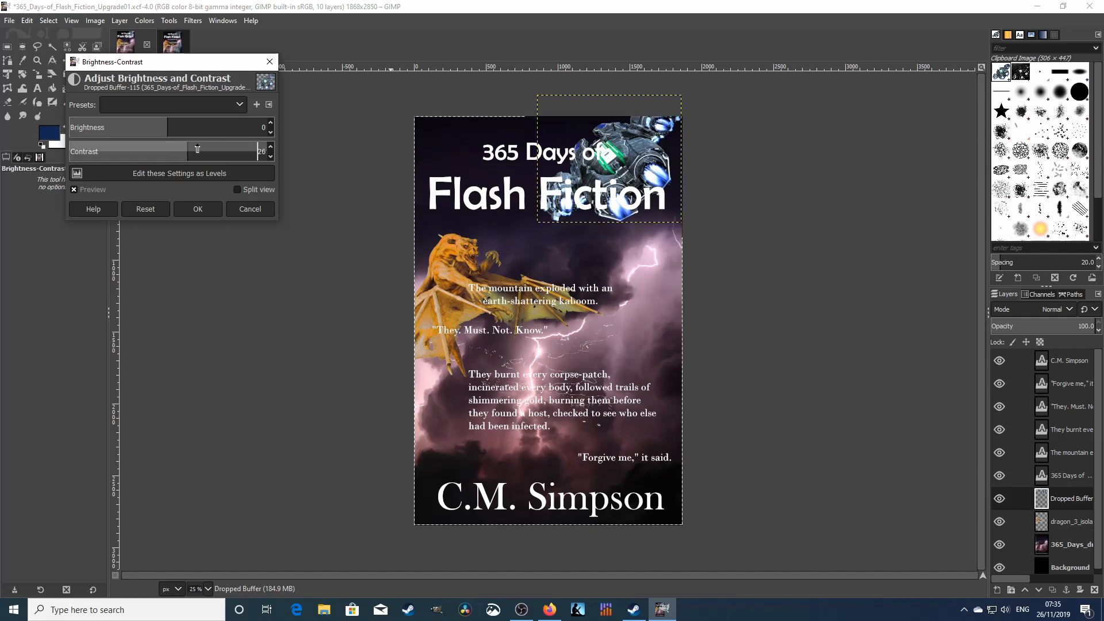
{"action": "left_click_drag", "start_coordinate": [197, 149], "coordinate": [175, 149]}
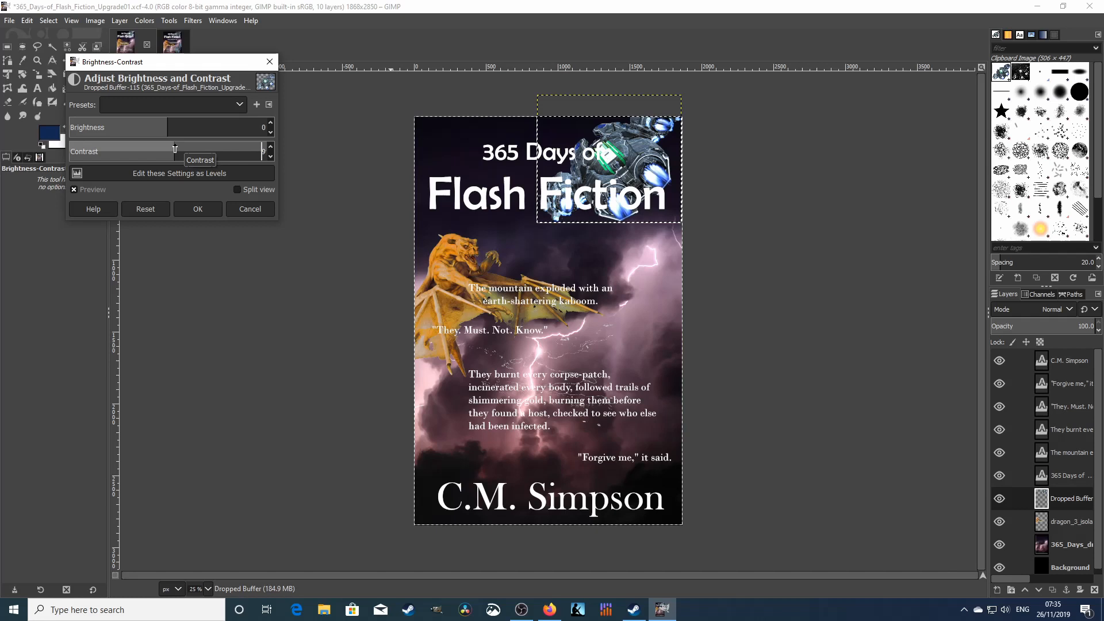
{"action": "mouse_move", "coordinate": [175, 149]}
{"action": "left_mouse_down"}
{"action": "mouse_move", "coordinate": [219, 150]}
{"action": "mouse_move", "coordinate": [184, 151]}
{"action": "left_mouse_up"}
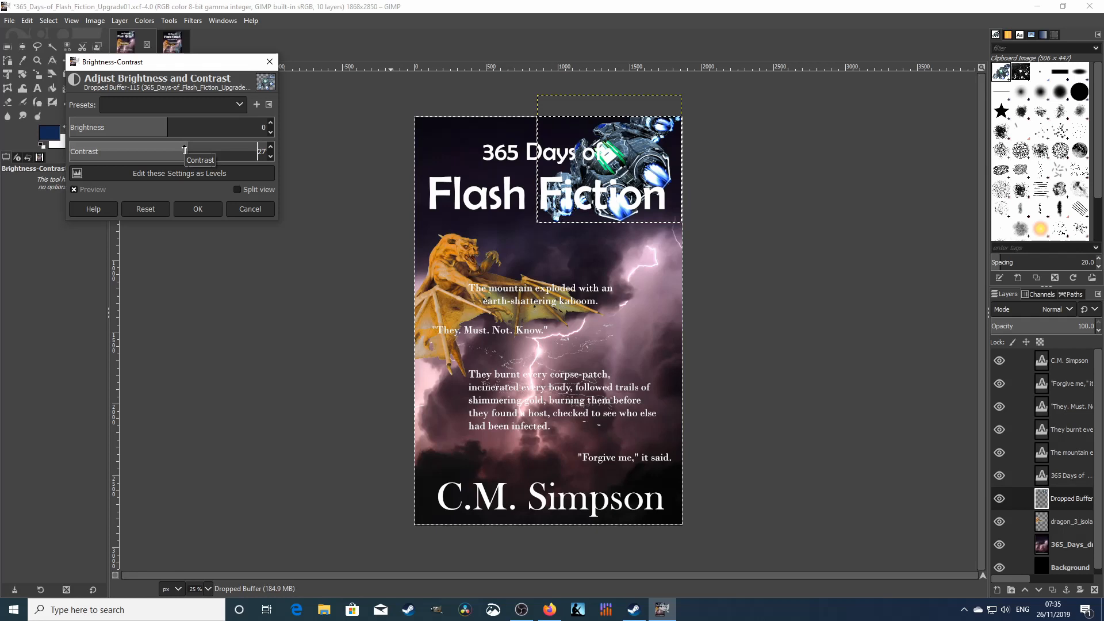
{"action": "left_click", "coordinate": [205, 206]}
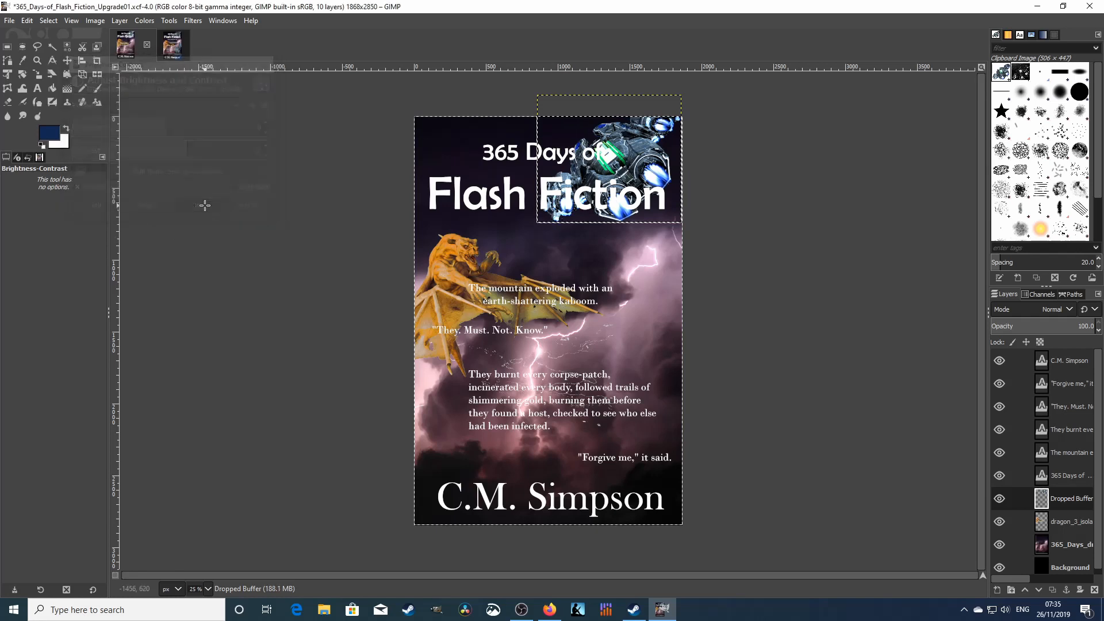
{"action": "left_click", "coordinate": [465, 285]}
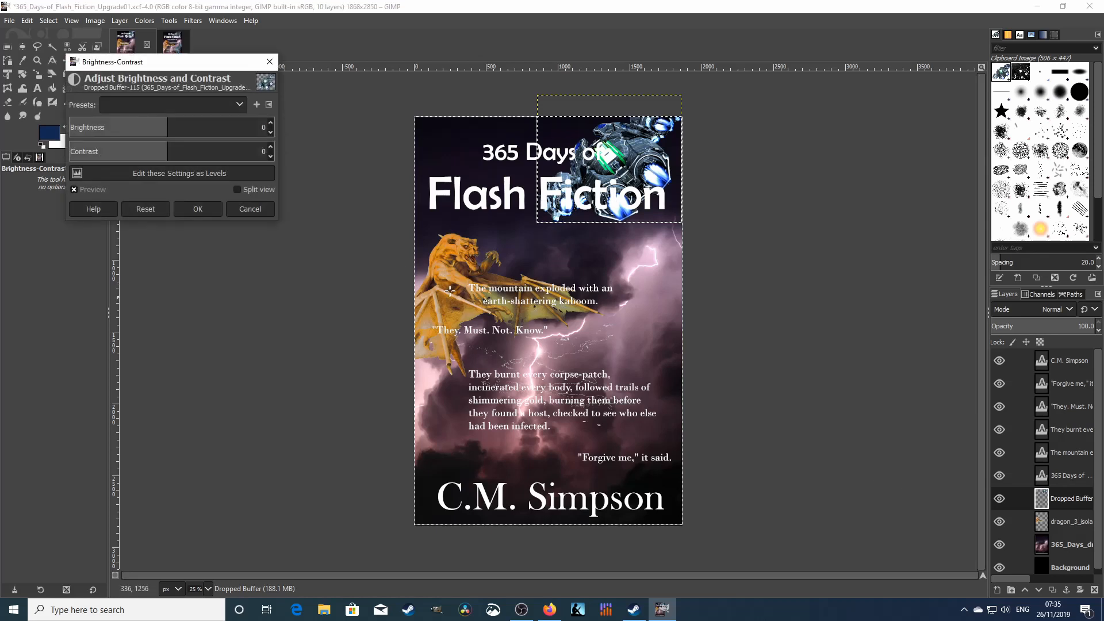
{"action": "left_click", "coordinate": [253, 208]}
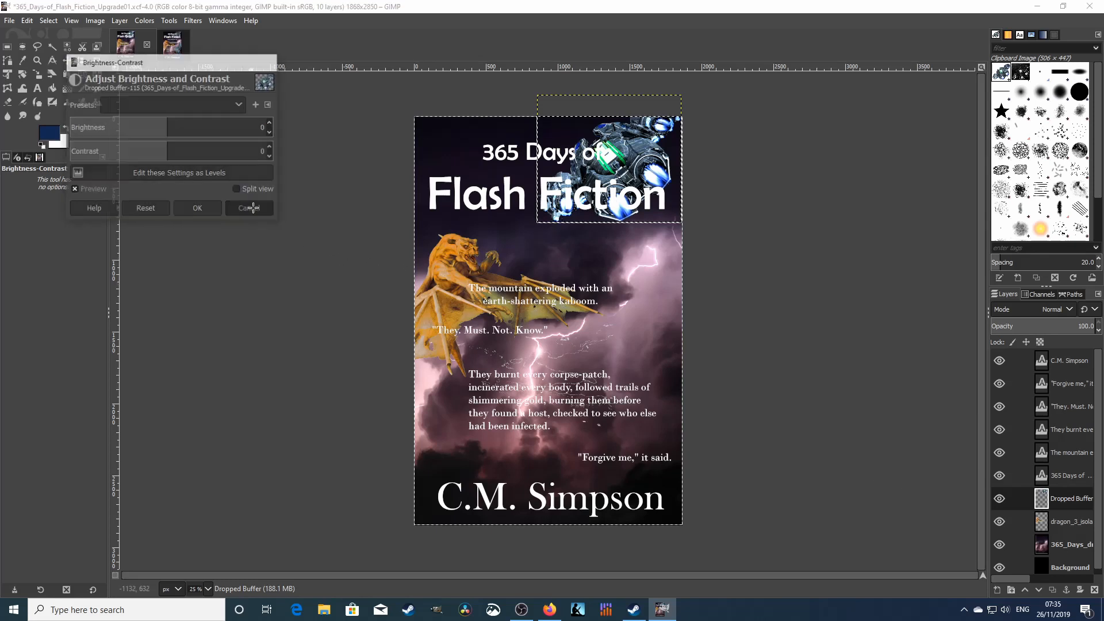
- Select the gold dragon layer and try a Color Balance shift toward blue, then cancel it
{"action": "left_click", "coordinate": [1077, 522]}
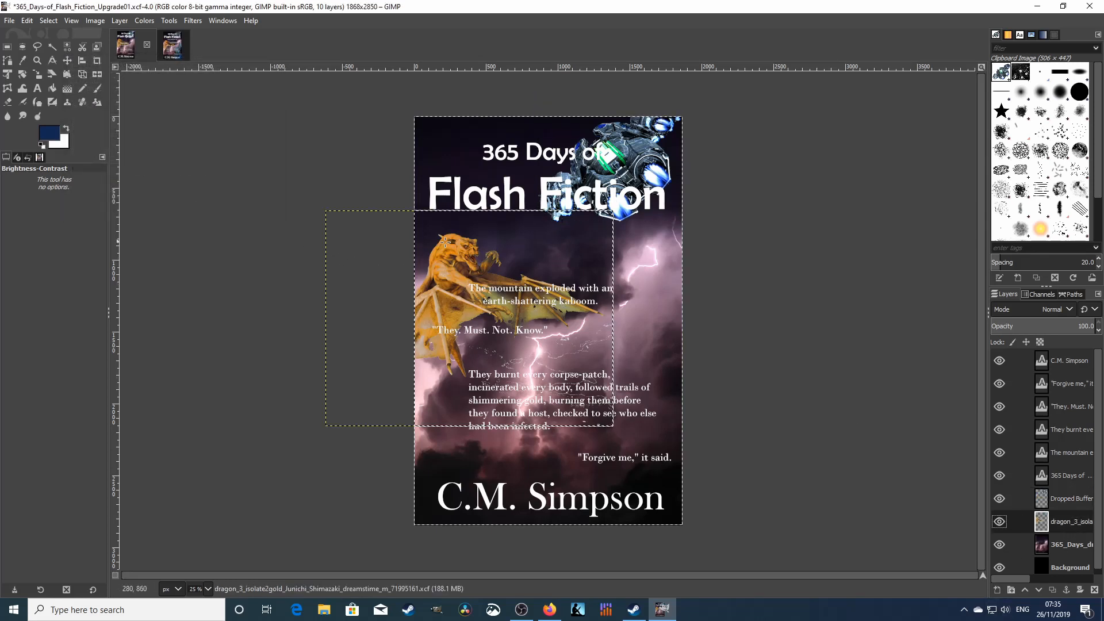
{"action": "left_click", "coordinate": [144, 22]}
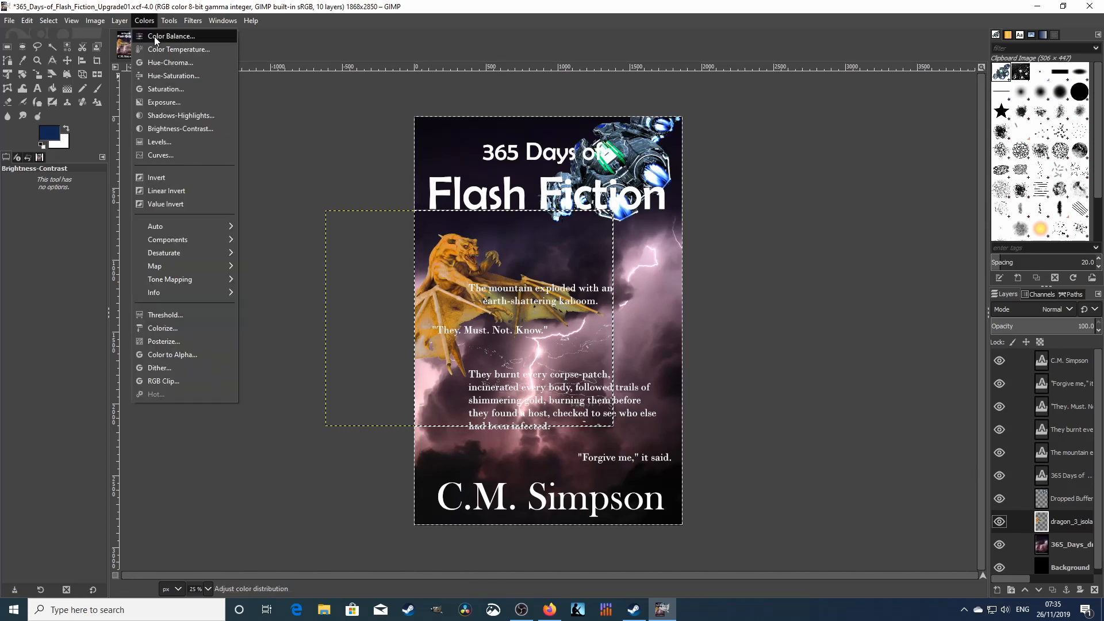
{"action": "left_click", "coordinate": [154, 36]}
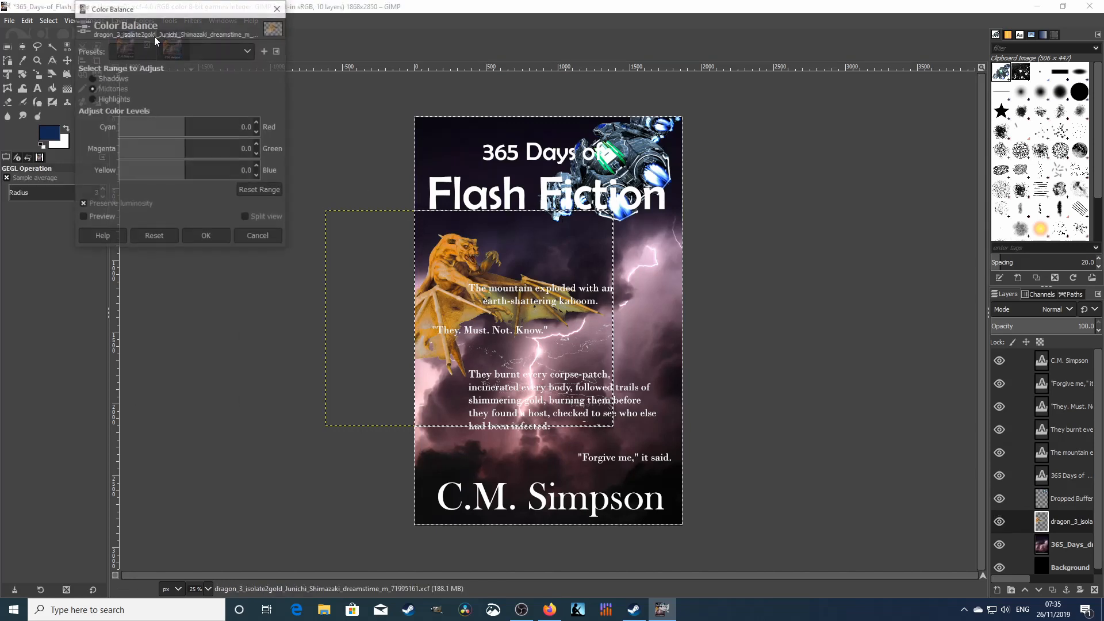
{"action": "left_click", "coordinate": [186, 172]}
{"action": "left_click_drag", "start_coordinate": [185, 172], "coordinate": [220, 174]}
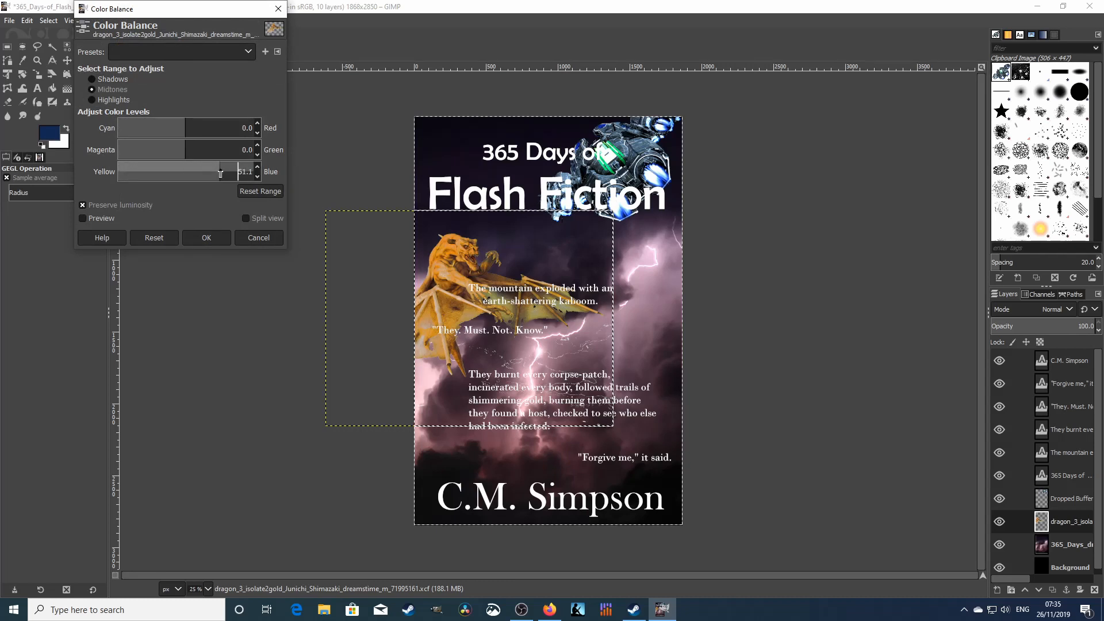
{"action": "left_click", "coordinate": [268, 240]}
- Raise the gold dragon's contrast to 33 with Brightness-Contrast
{"action": "left_click", "coordinate": [136, 23]}
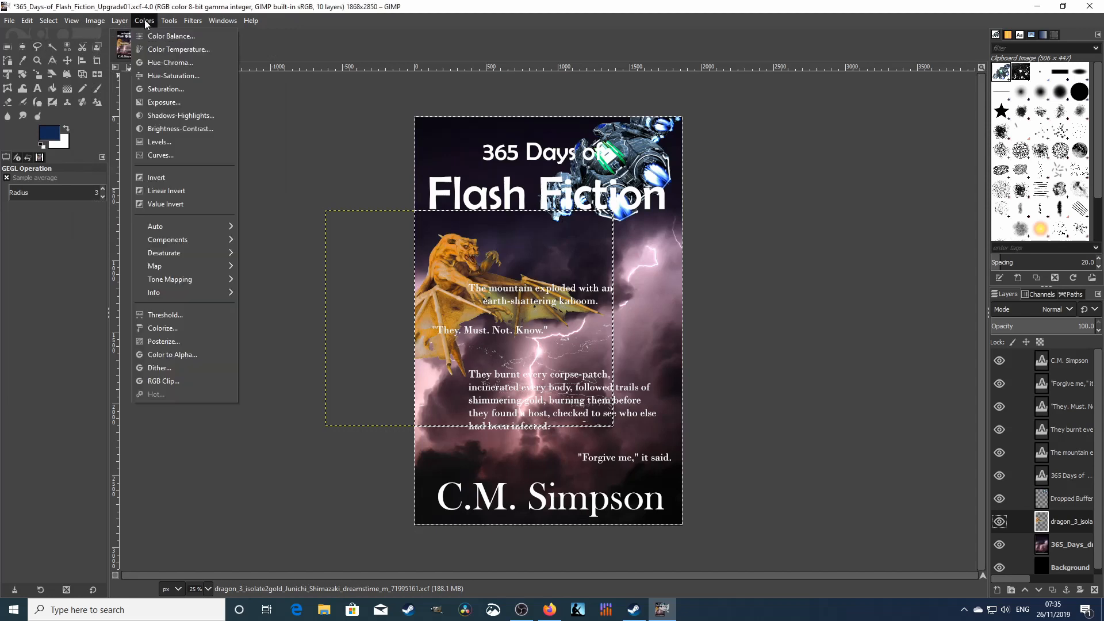
{"action": "left_click", "coordinate": [158, 128]}
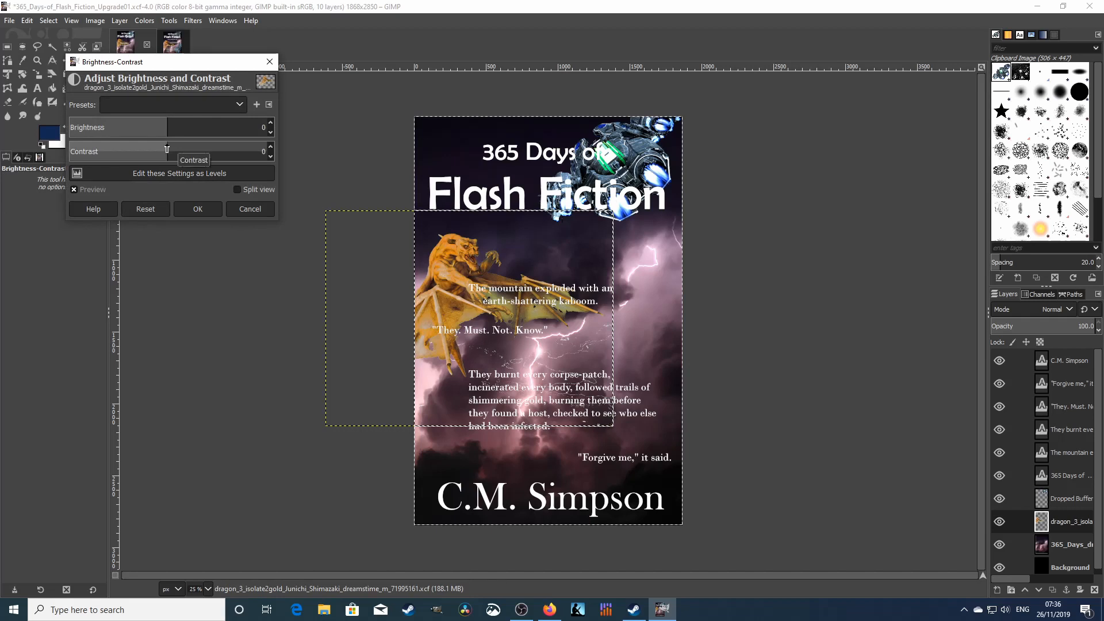
{"action": "left_click", "coordinate": [167, 149]}
{"action": "left_click_drag", "start_coordinate": [167, 149], "coordinate": [168, 149]}
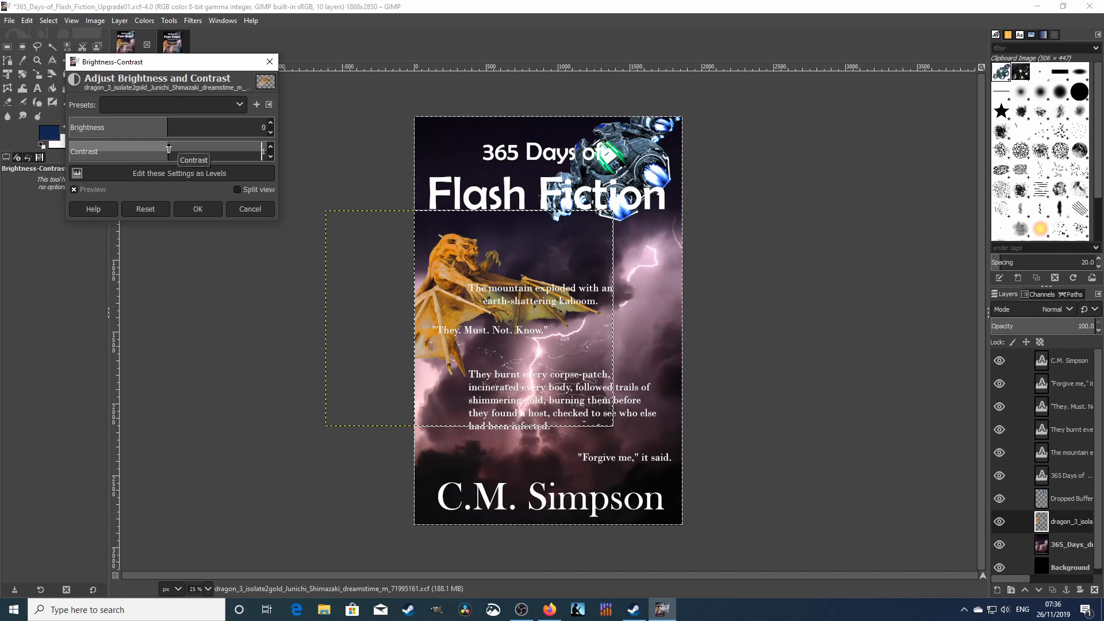
{"action": "left_click_drag", "start_coordinate": [168, 149], "coordinate": [188, 150]}
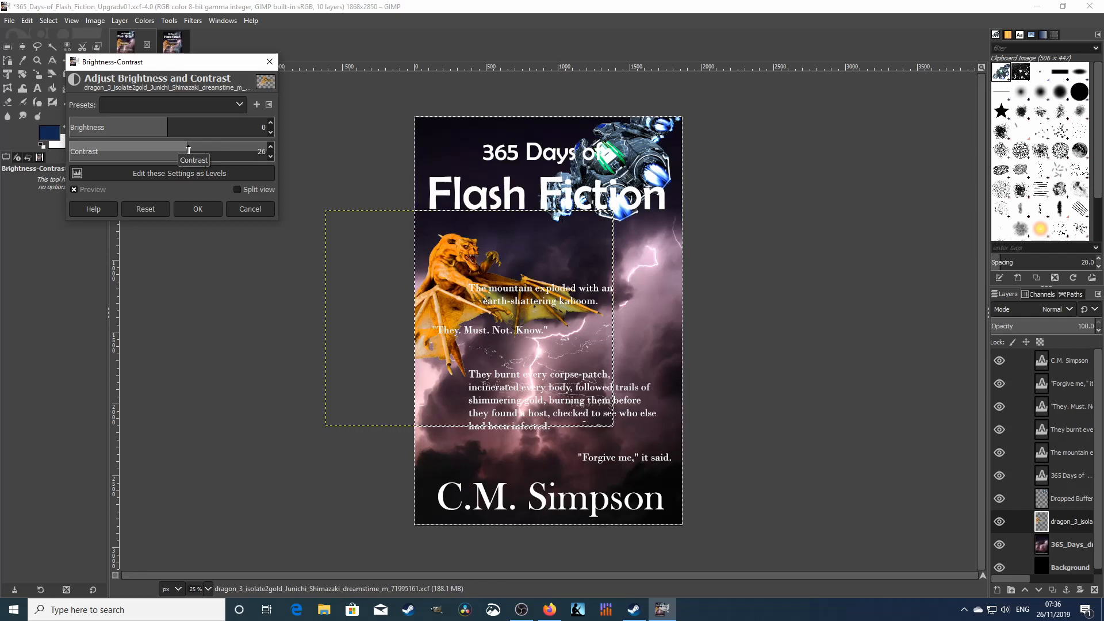
{"action": "left_click", "coordinate": [197, 209]}
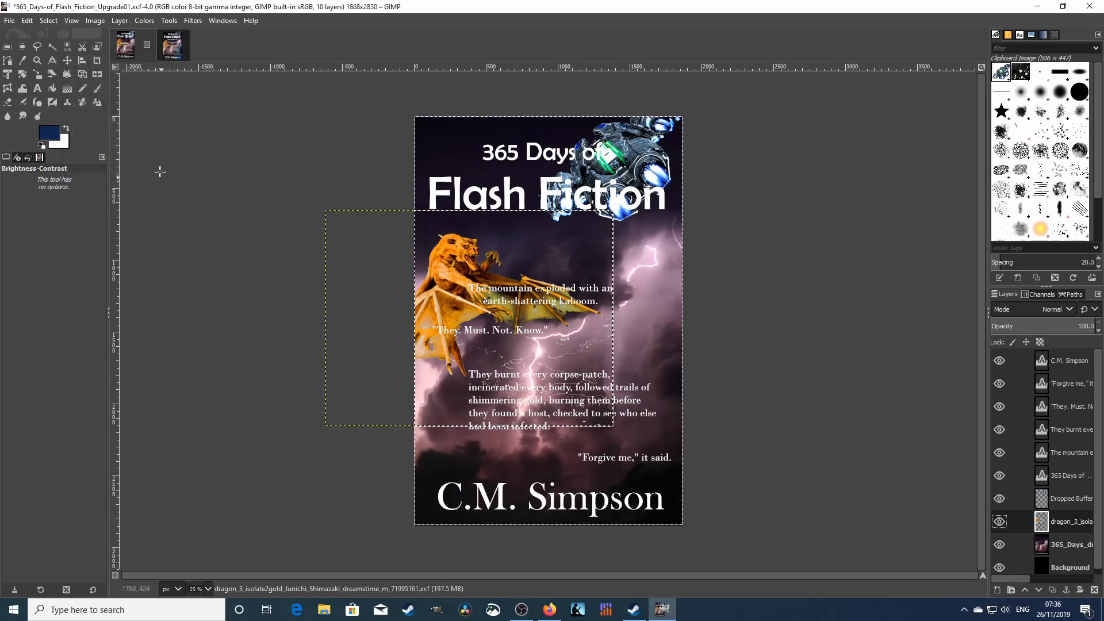